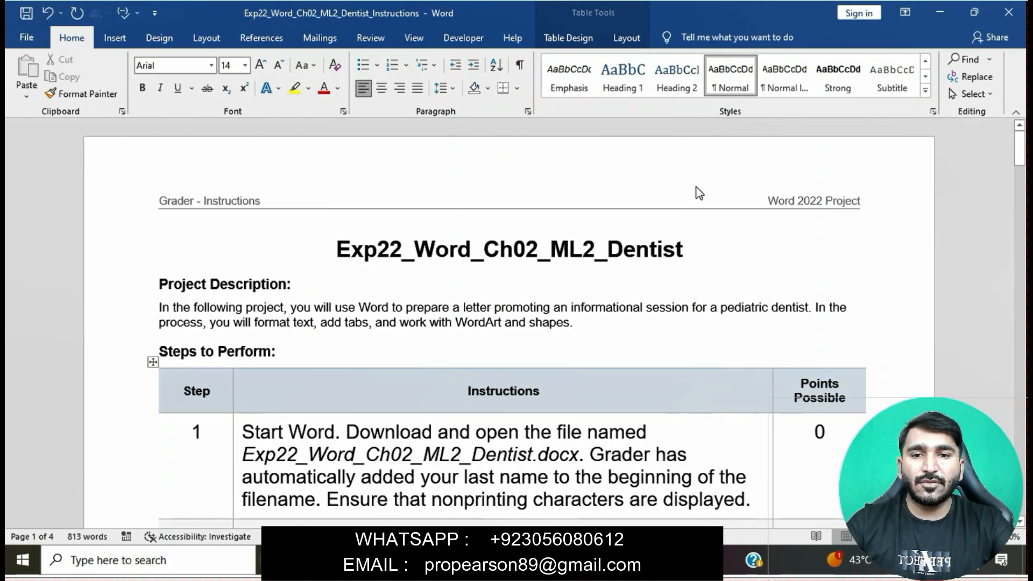
# - Highlight the project title Exp22_Word_Ch02_ML2_Dentist in yellow in the instructions document
pyautogui.moveTo(339, 249); pyautogui.dragTo(679, 243)
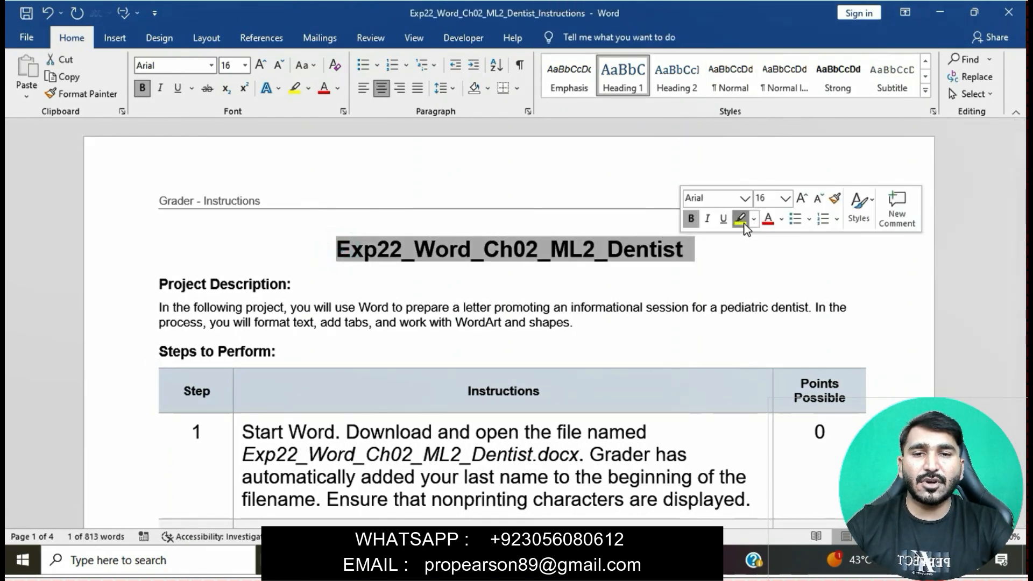
pyautogui.click(744, 224)
pyautogui.click(375, 267)
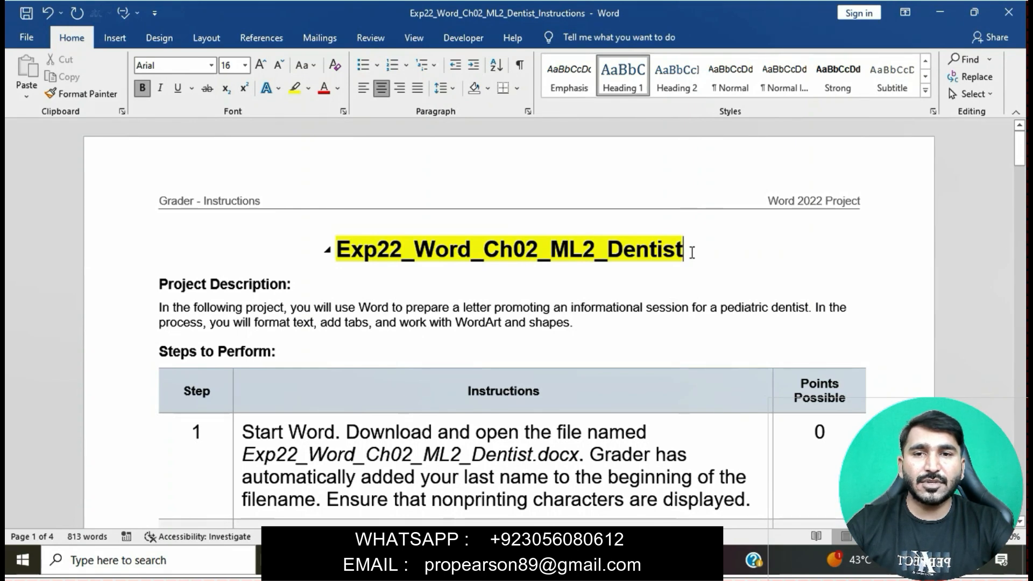
# - Highlight the whole step 1 instruction in yellow in the Steps to Perform table
pyautogui.scroll(-2, 615, 306)
pyautogui.scroll(-3, 614, 306)
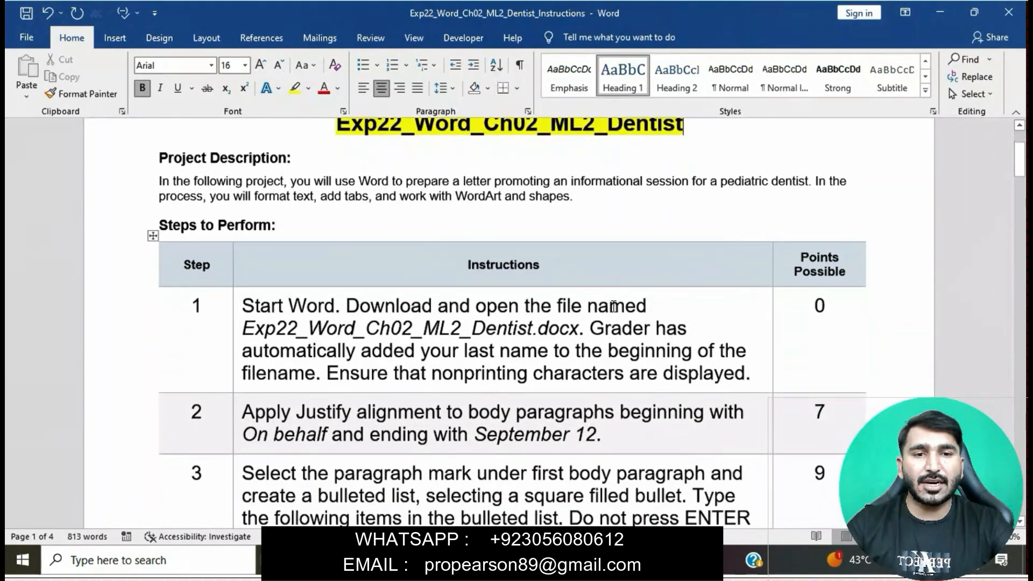
pyautogui.scroll(-2, 596, 301)
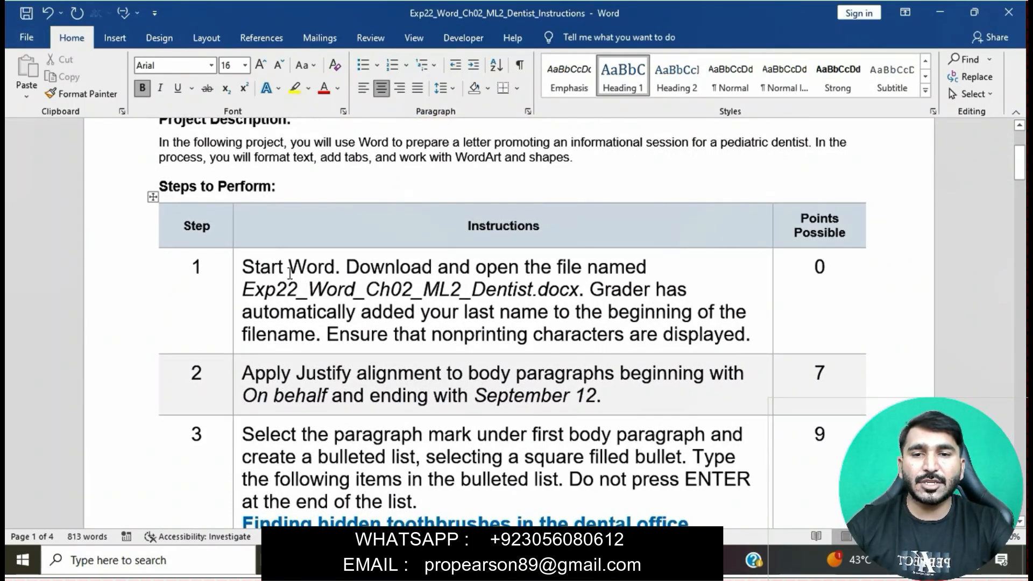
pyautogui.click(246, 269)
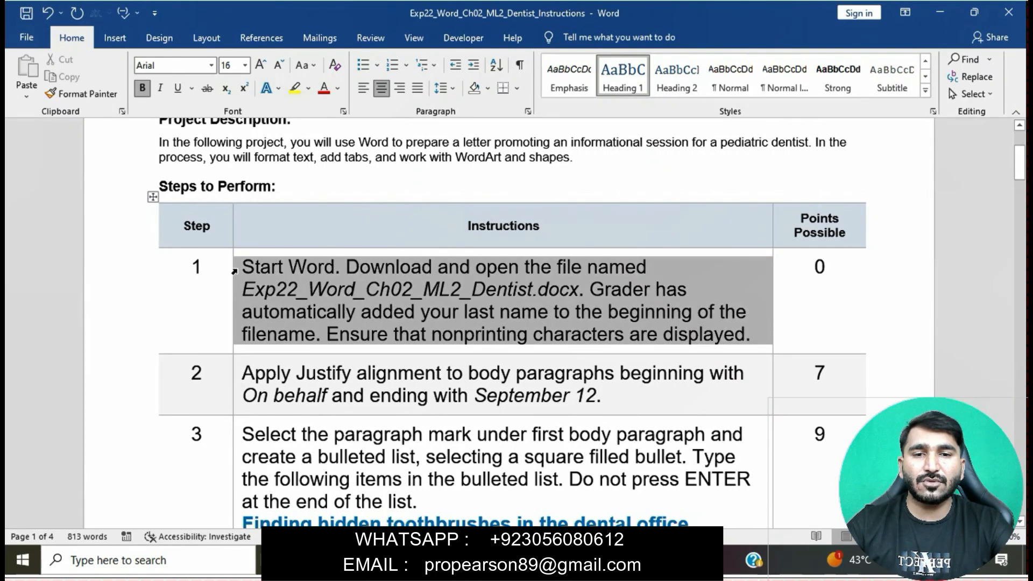
pyautogui.click(296, 246)
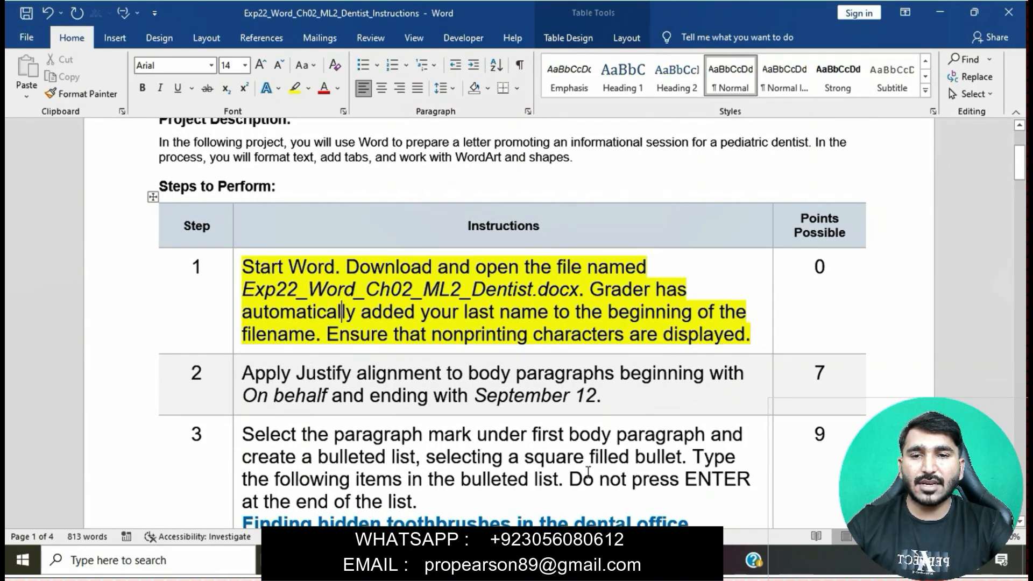
# - Switch to the dentist letter document, look through it from start to end, and show its nonprinting characters
pyautogui.moveTo(586, 561)
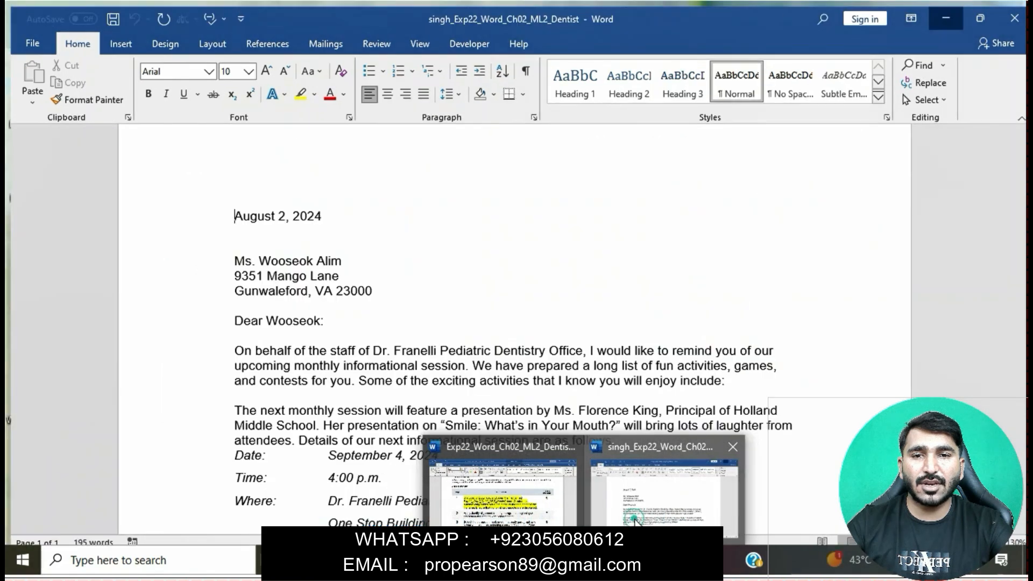
pyautogui.click(634, 512)
pyautogui.scroll(2, 507, 368)
pyautogui.scroll(-14, 507, 368)
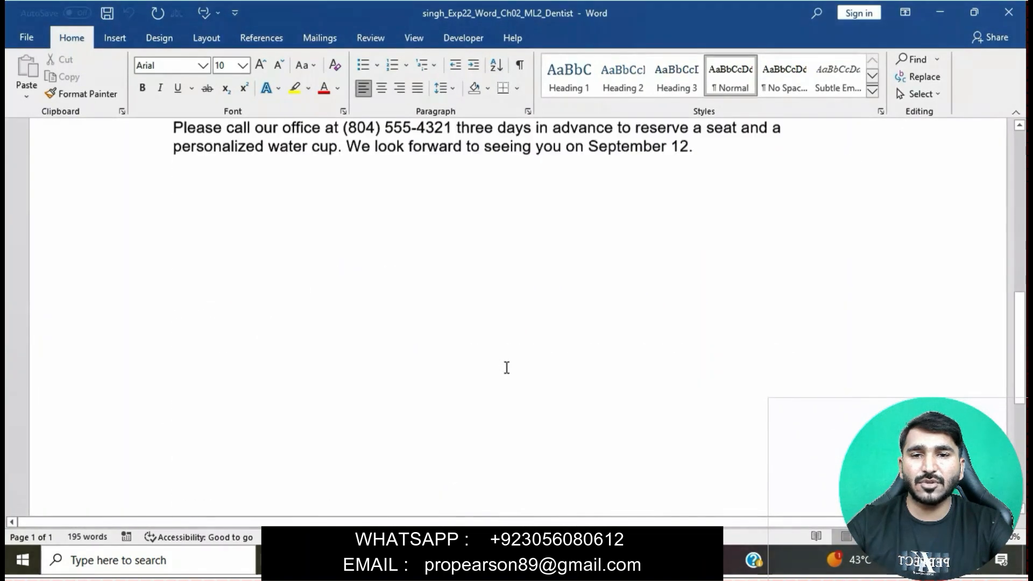
pyautogui.scroll(1, 507, 368)
pyautogui.hotkey('ctrl', 'Home')
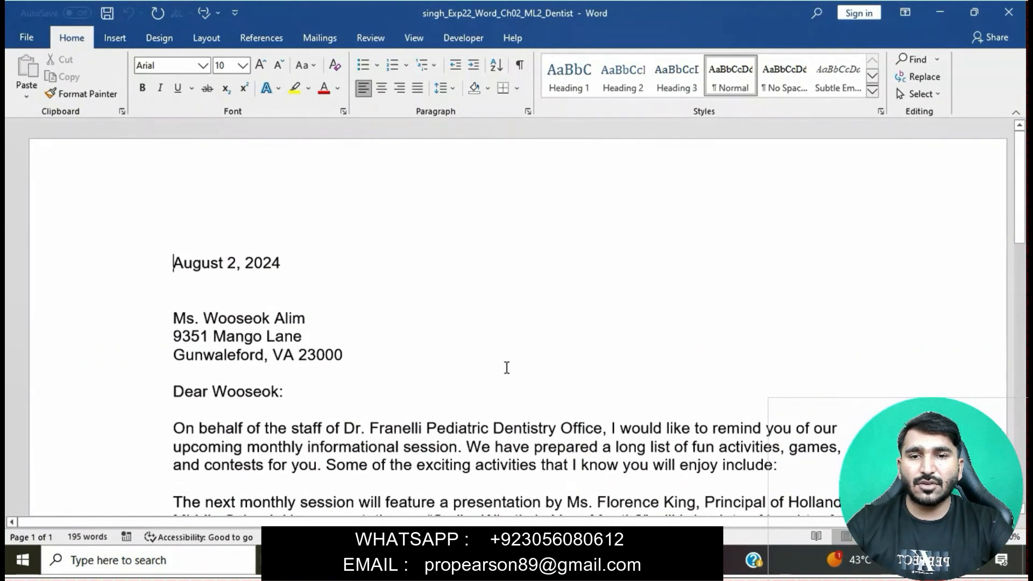
pyautogui.click(520, 66)
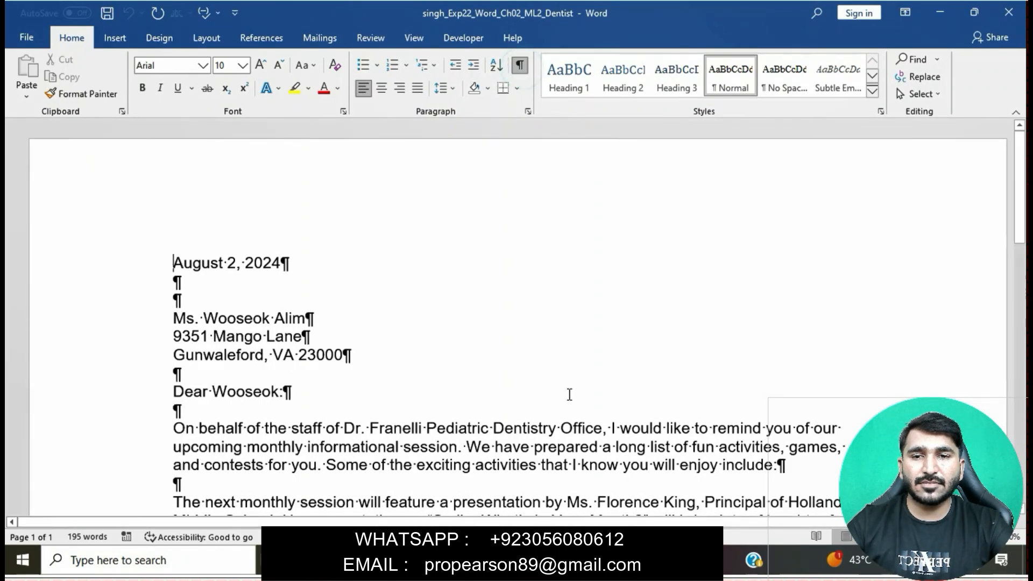
# - Return to the instructions document and remove the yellow highlight from the step 1 instruction
pyautogui.moveTo(546, 560)
pyautogui.click(547, 494)
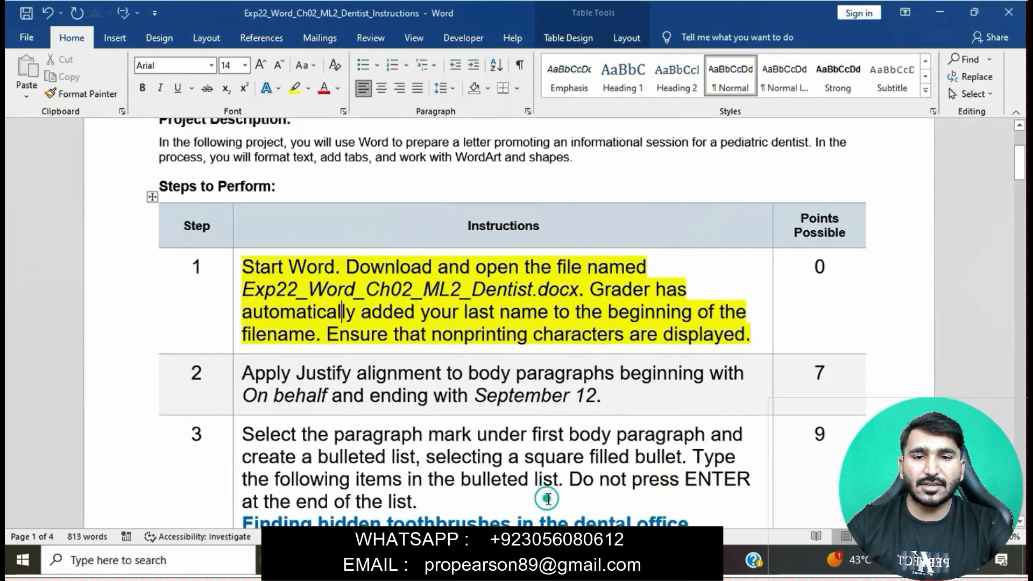
pyautogui.click(237, 272)
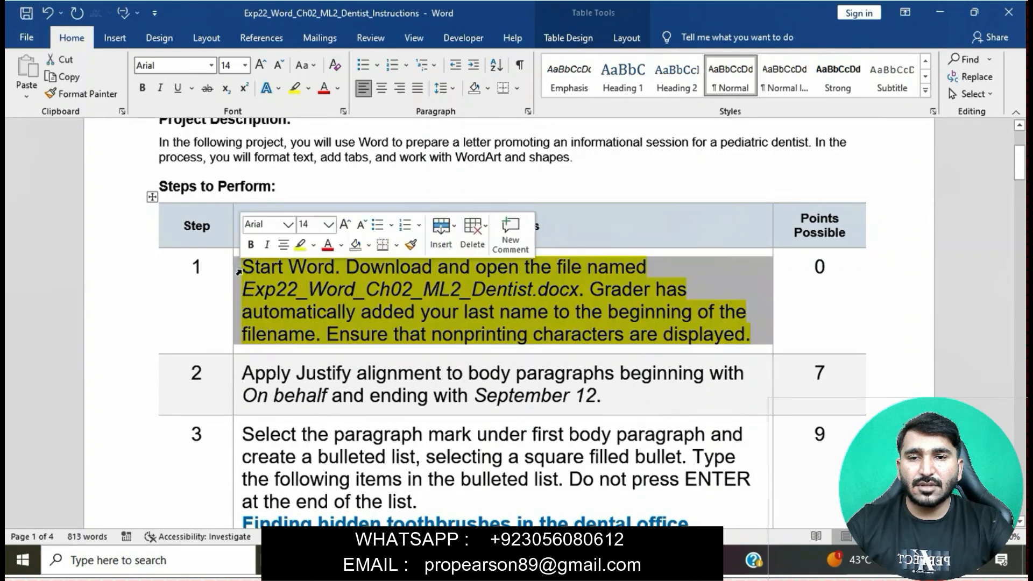
pyautogui.click(302, 251)
pyautogui.press('Right')
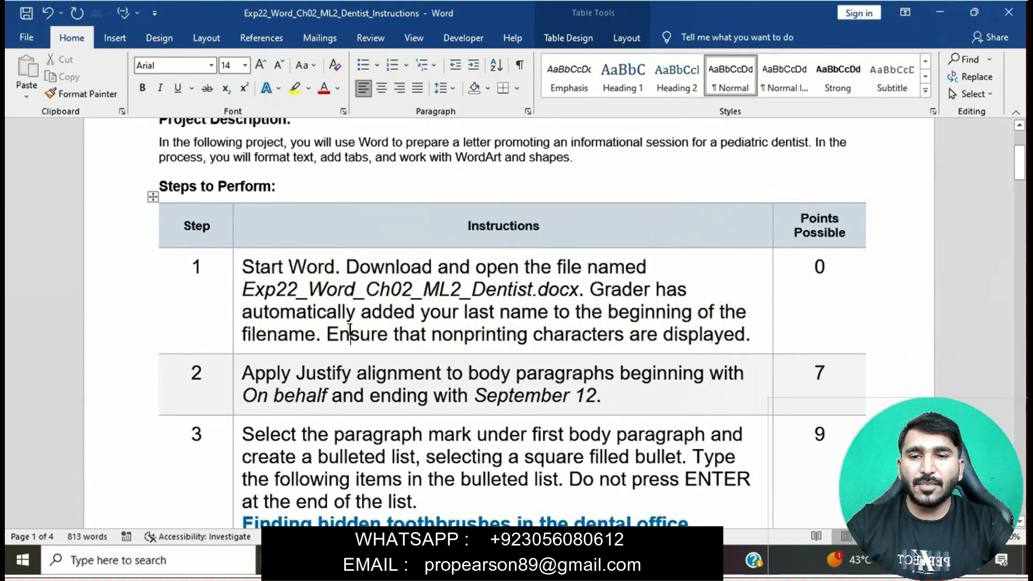
# - Highlight the step 2 instruction about Justify alignment in yellow and select its text
pyautogui.scroll(-3, 349, 330)
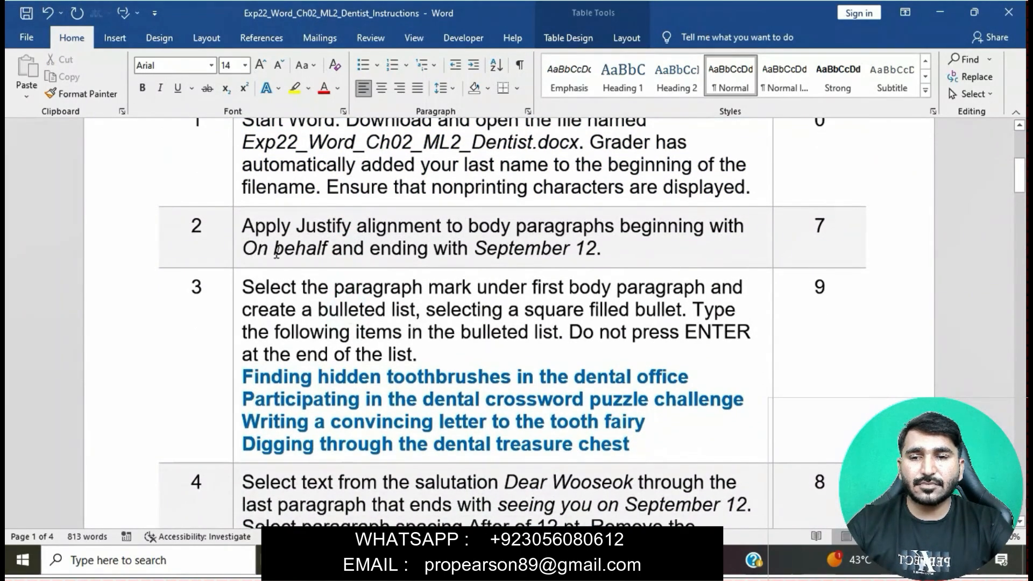
pyautogui.click(238, 230)
pyautogui.click(301, 205)
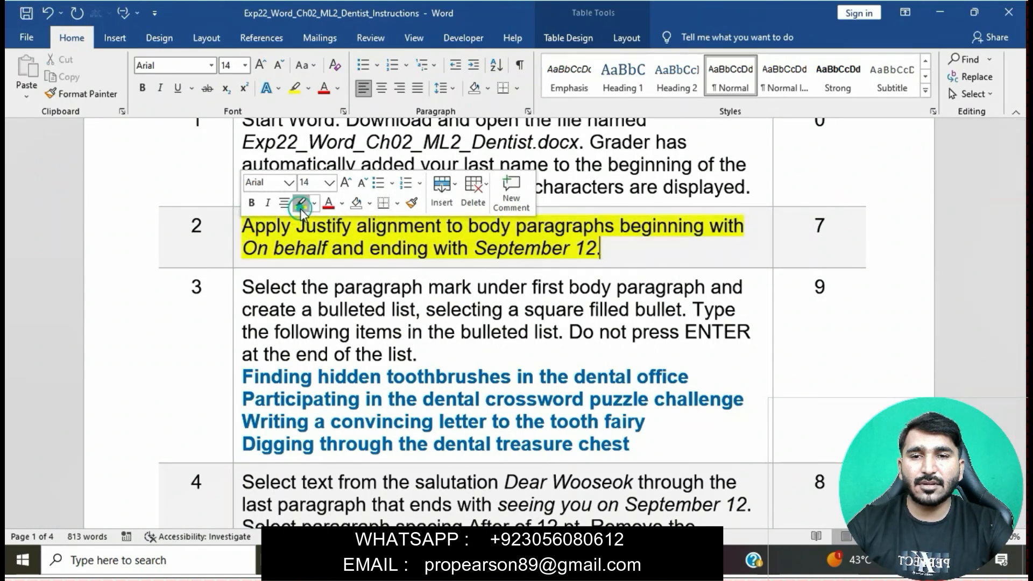
pyautogui.click(325, 243)
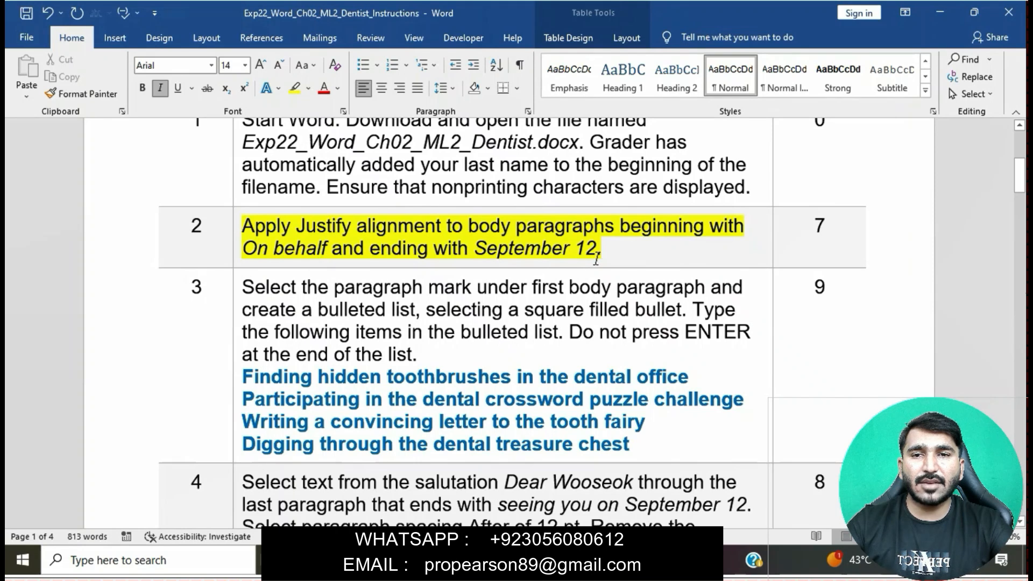
pyautogui.moveTo(245, 226); pyautogui.dragTo(598, 249)
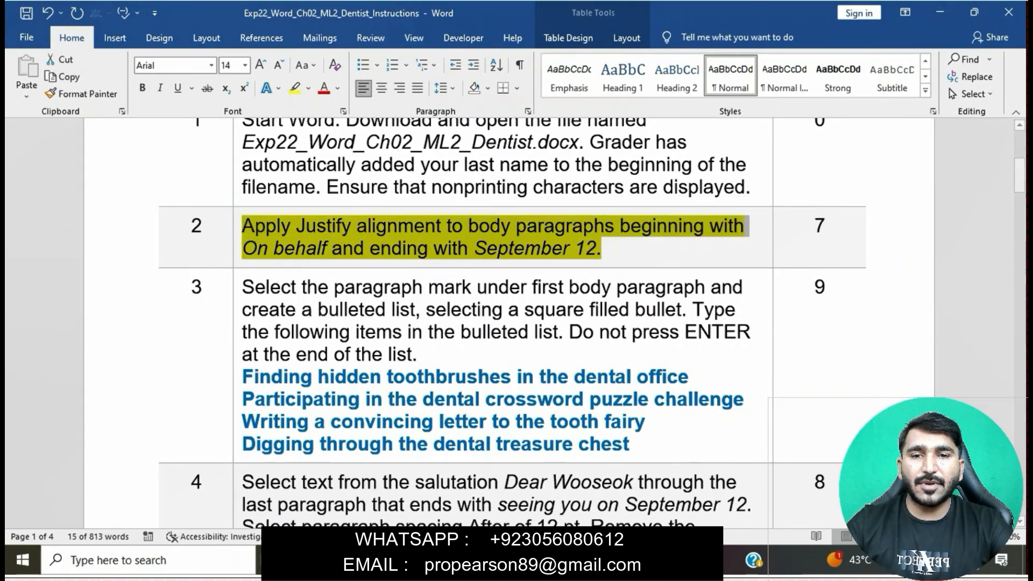
# - Switch to the letter and select the body paragraphs from "On behalf" through the final "September 12"
pyautogui.click(624, 517)
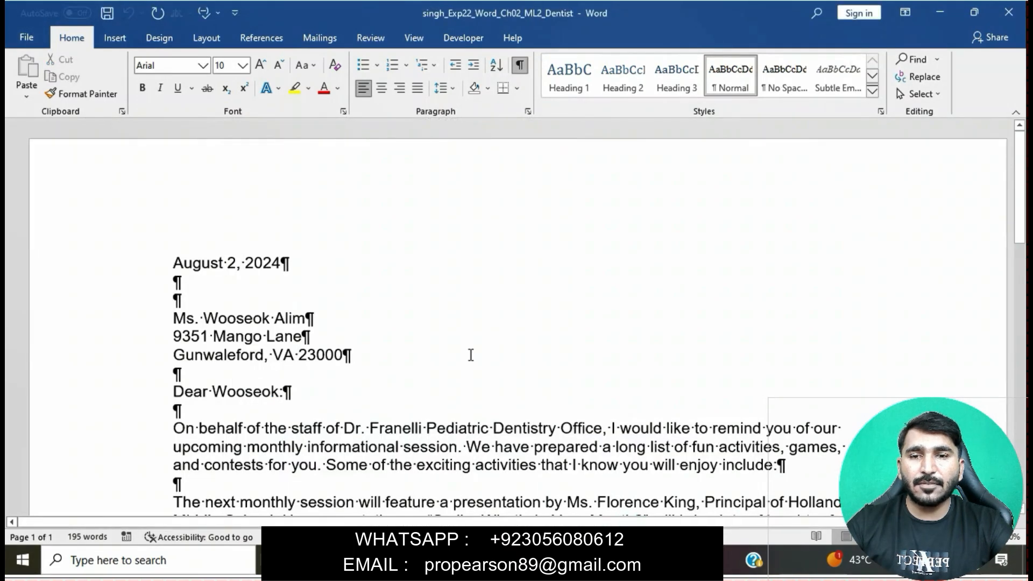
pyautogui.scroll(-4, 470, 353)
pyautogui.moveTo(173, 217); pyautogui.dragTo(708, 395)
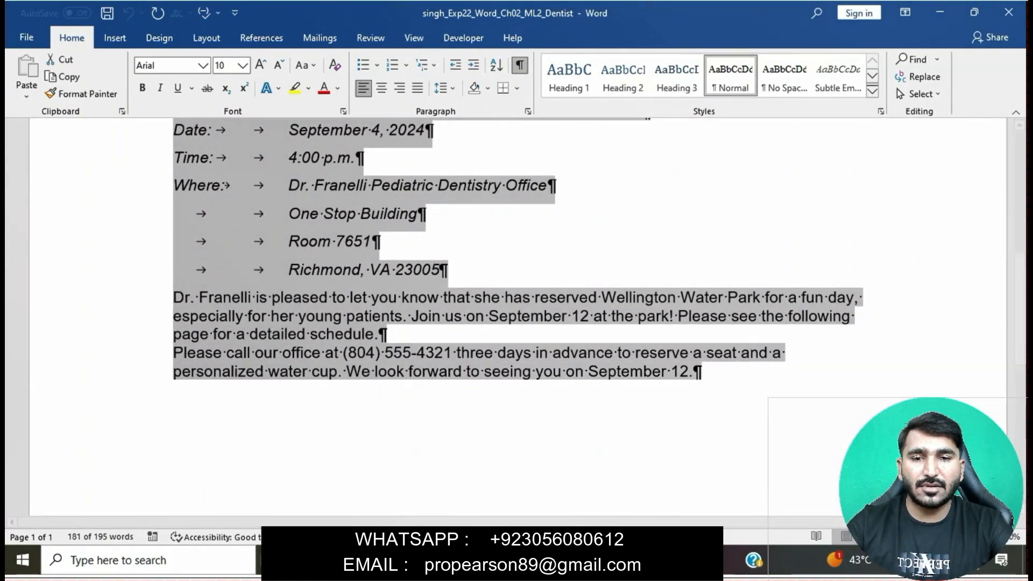
# - Go back to the instructions document and remove the yellow highlight from the step 2 instruction
pyautogui.moveTo(590, 561)
pyautogui.click(561, 515)
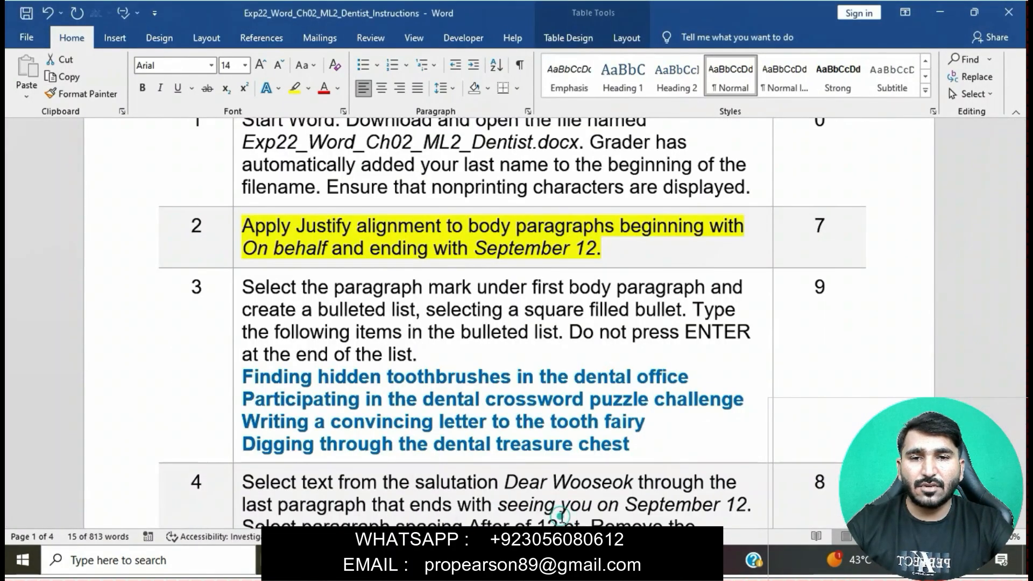
pyautogui.click(473, 256)
pyautogui.click(235, 233)
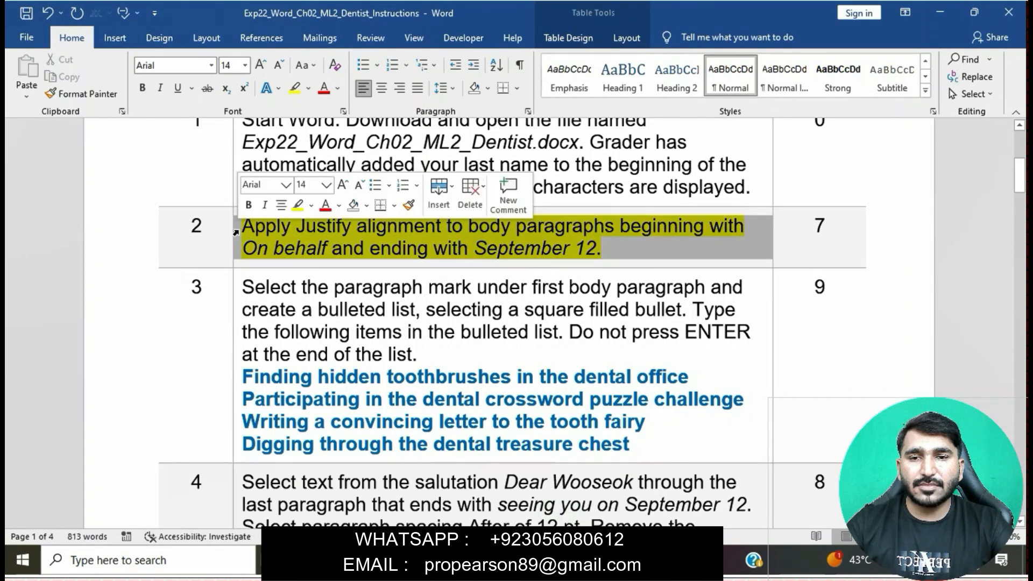
pyautogui.click(299, 206)
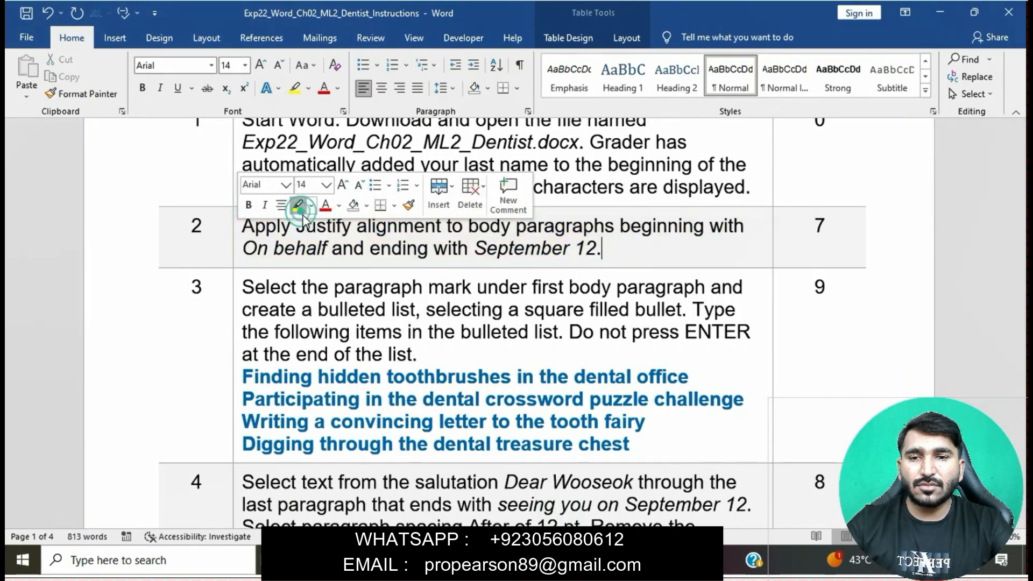
# - Highlight the step 3 instruction in yellow and select its sentence about creating a square-filled bulleted list
pyautogui.scroll(-1, 368, 358)
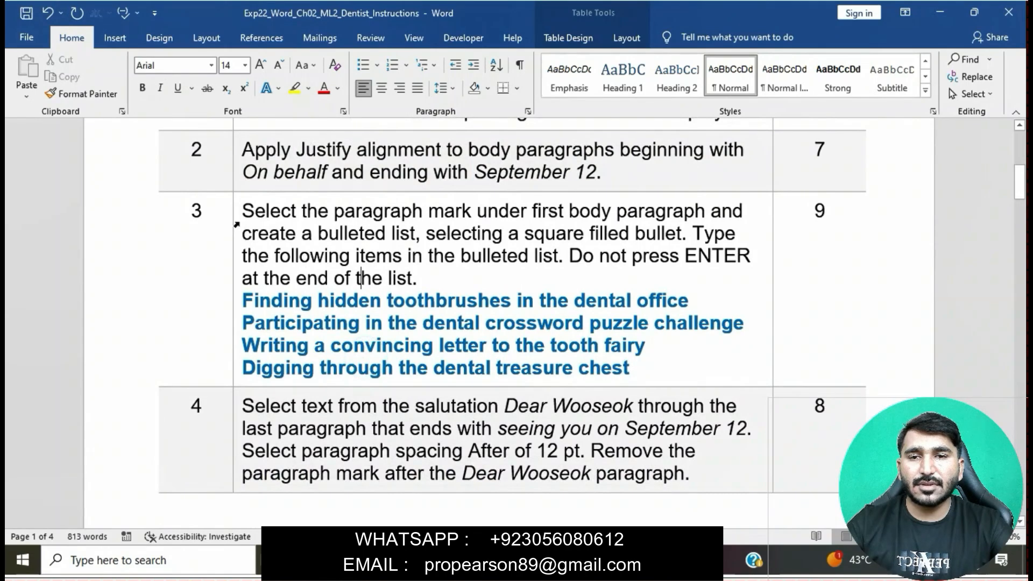
pyautogui.click(235, 223)
pyautogui.click(299, 196)
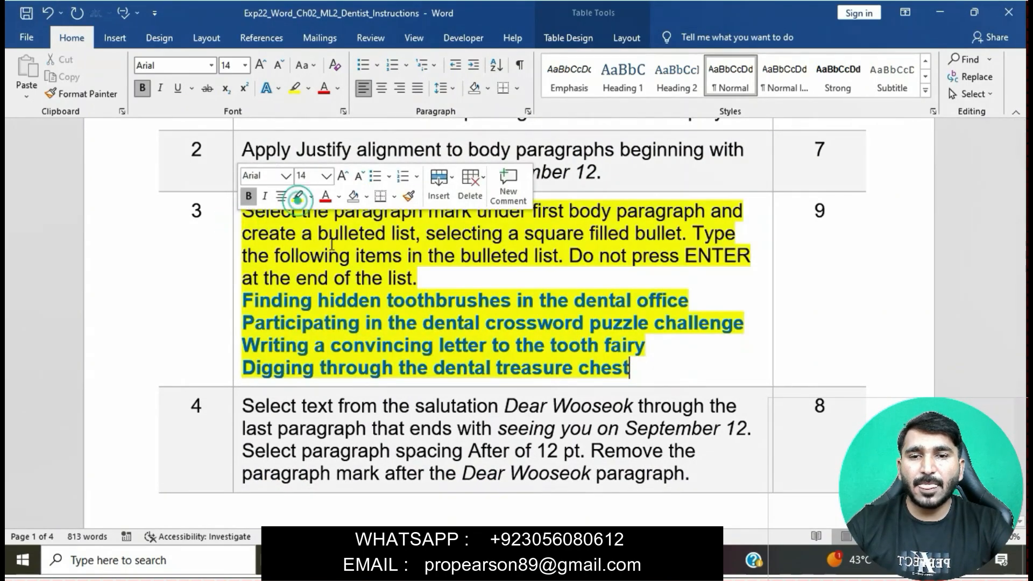
pyautogui.click(350, 279)
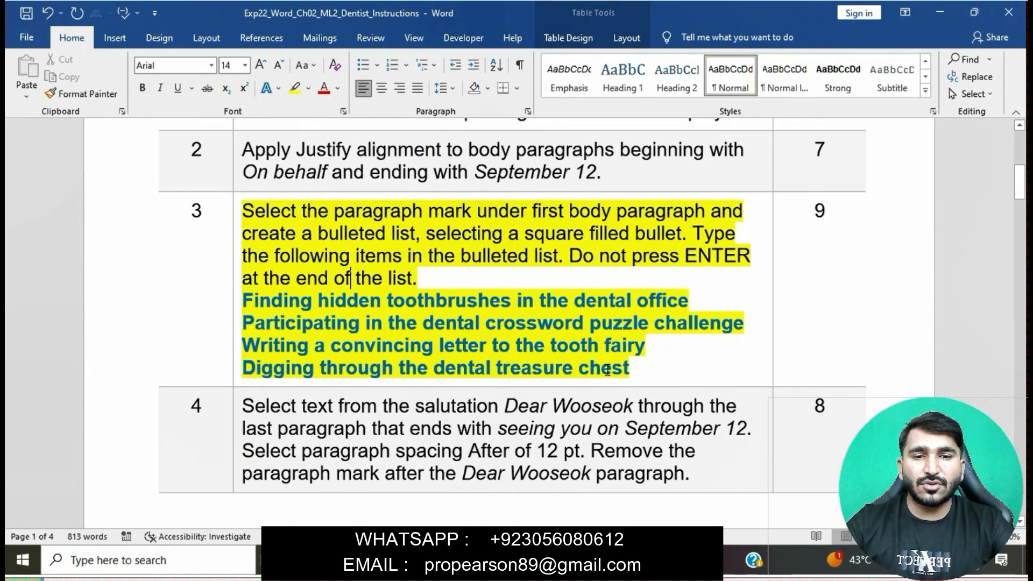
pyautogui.moveTo(256, 218); pyautogui.dragTo(396, 208)
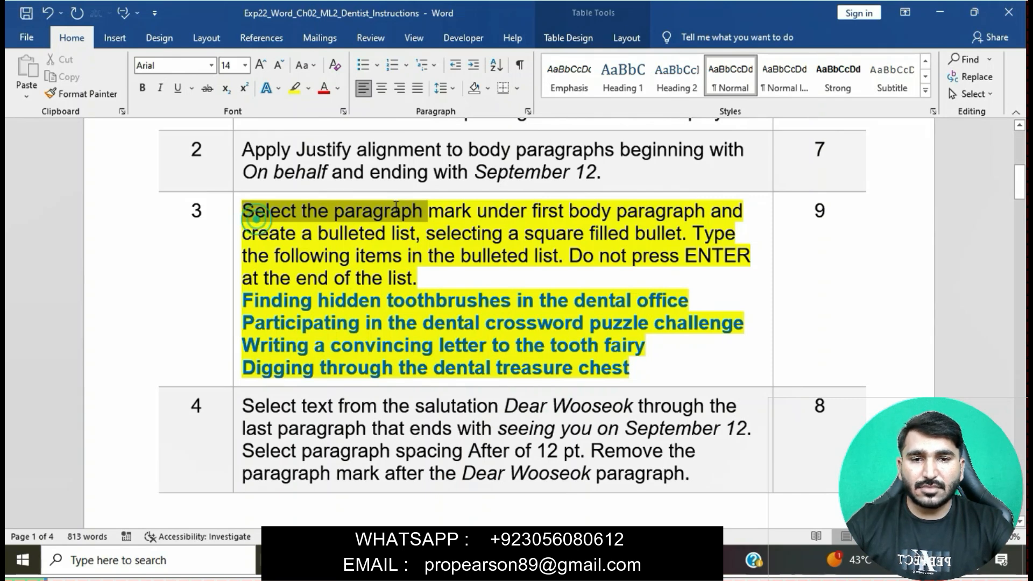
pyautogui.moveTo(396, 207); pyautogui.dragTo(741, 210)
pyautogui.click(709, 208)
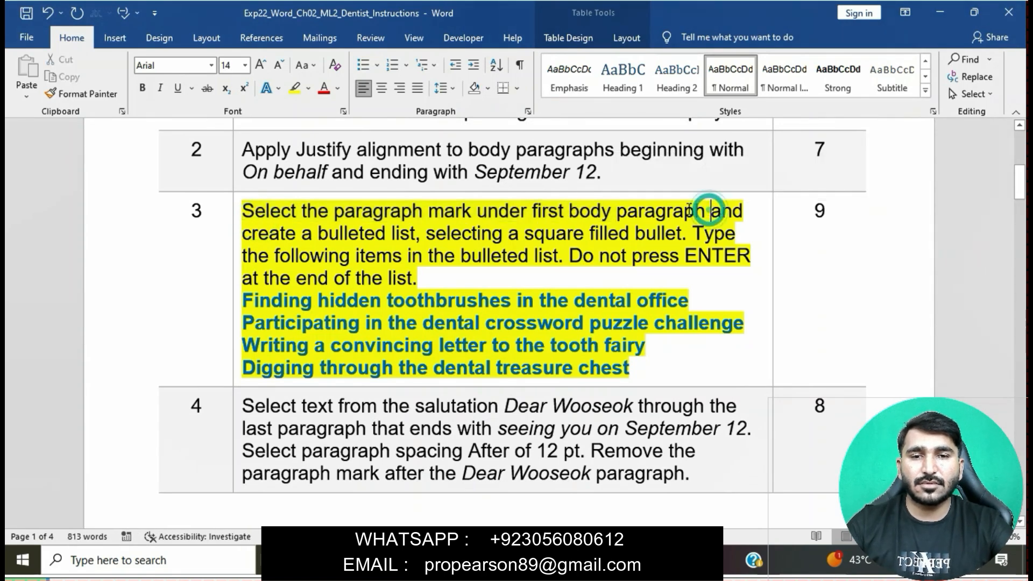
pyautogui.moveTo(256, 213); pyautogui.dragTo(690, 240)
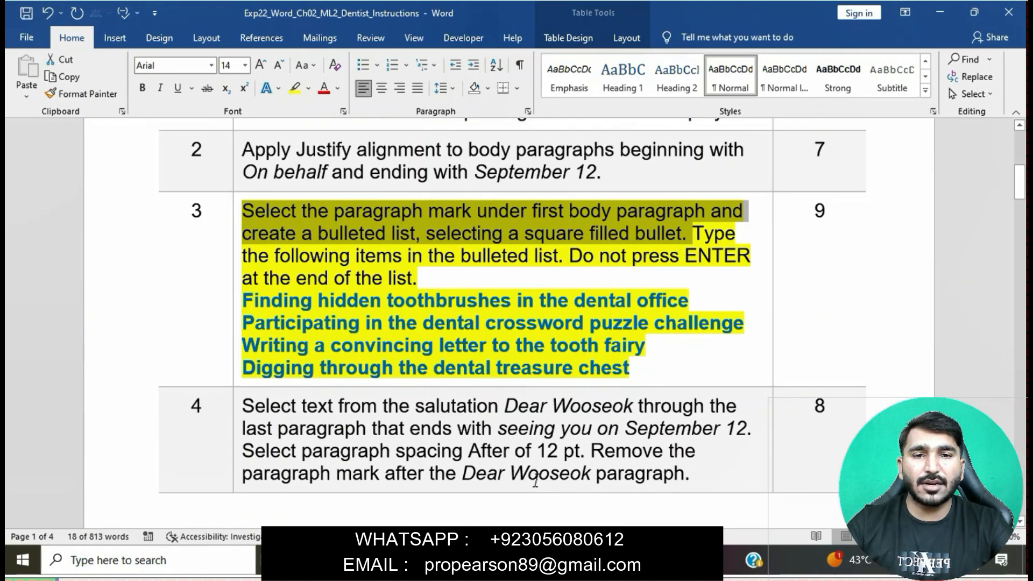
# - In the letter, apply a square filled bullet to the empty paragraph below the first body paragraph
pyautogui.moveTo(592, 562)
pyautogui.click(634, 506)
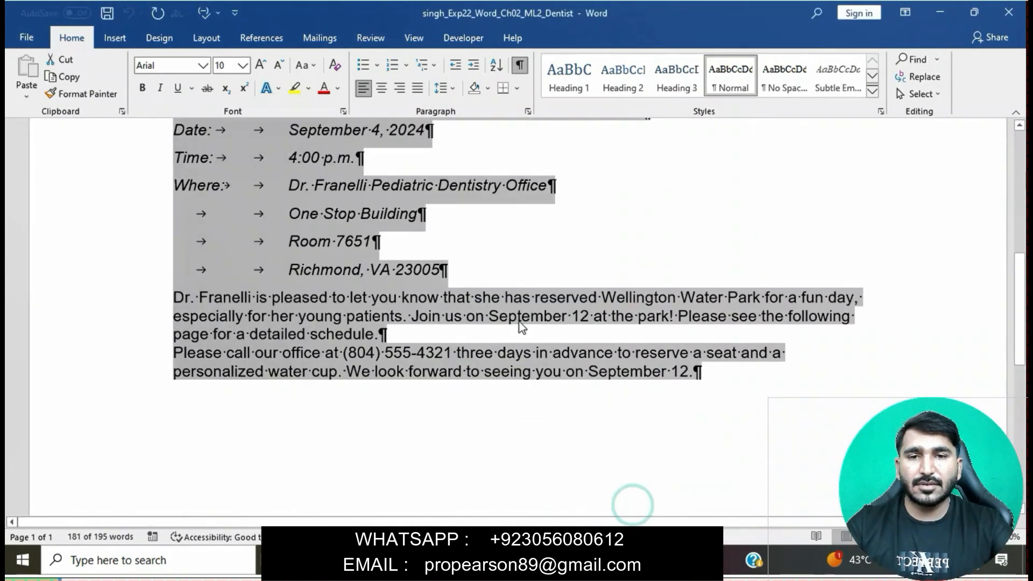
pyautogui.scroll(5, 520, 322)
pyautogui.scroll(3, 520, 321)
pyautogui.click(408, 345)
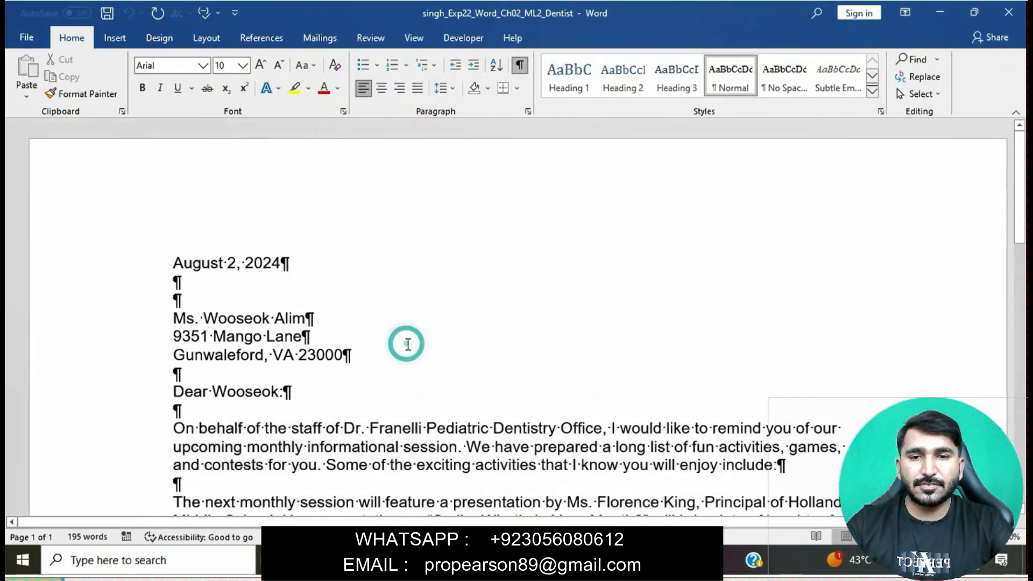
pyautogui.scroll(-3, 405, 346)
pyautogui.click(176, 352)
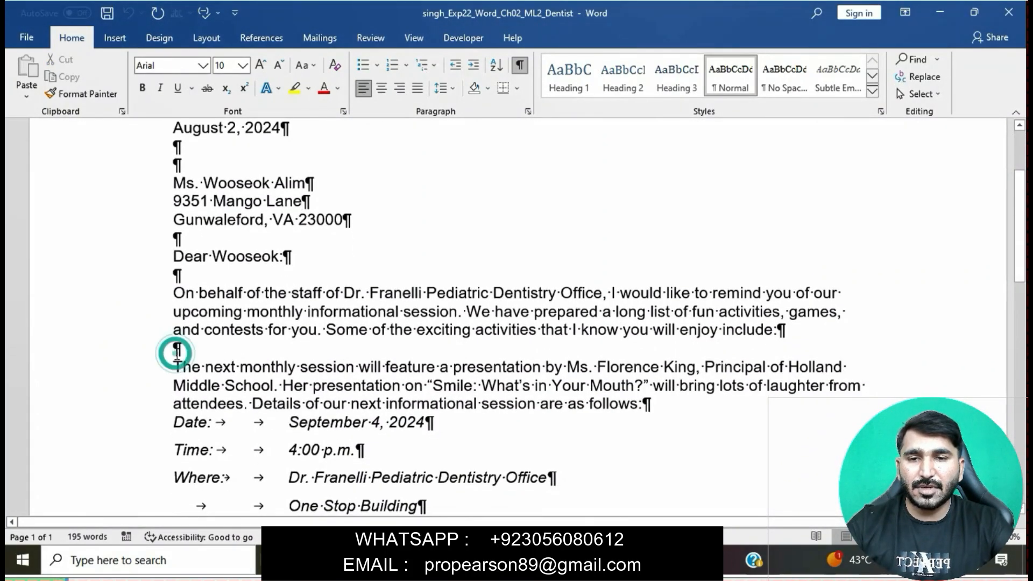
pyautogui.click(379, 65)
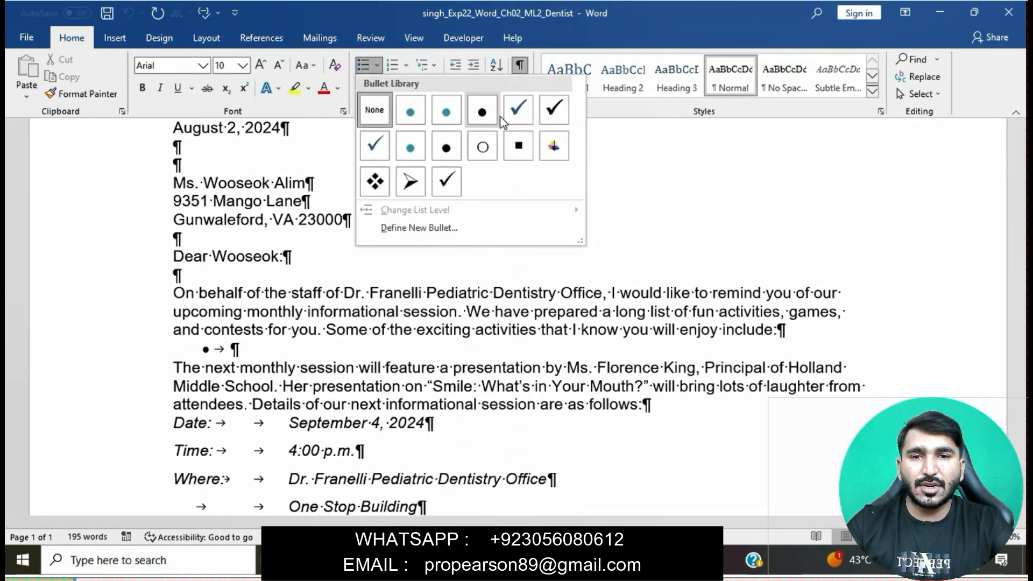
pyautogui.click(515, 159)
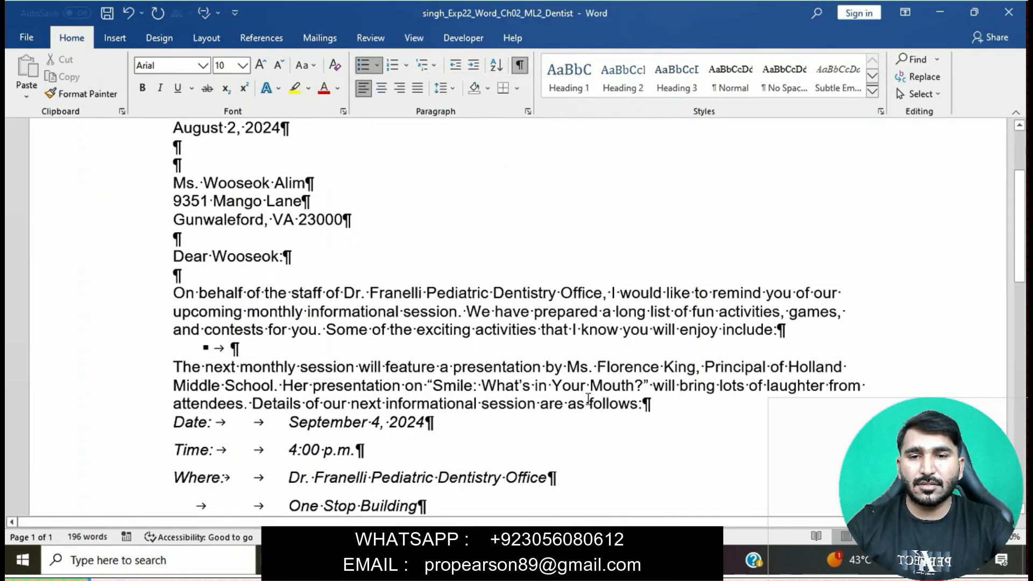
# - Switch to the instructions document, review the step 3 typing instruction, and select the list item "Finding hidden toothbrushes in the dental office"
pyautogui.click(553, 509)
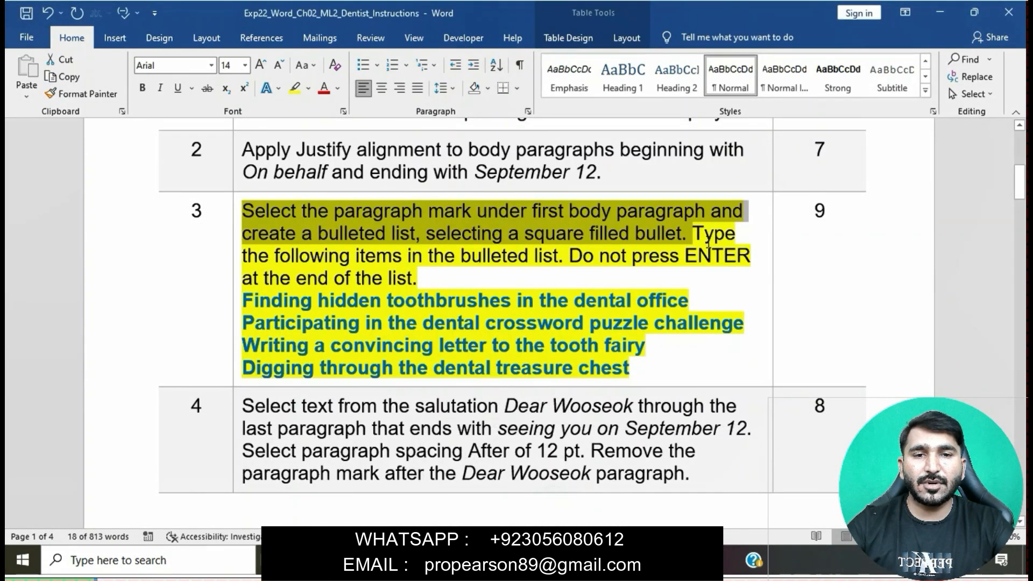
pyautogui.moveTo(695, 235); pyautogui.dragTo(560, 257)
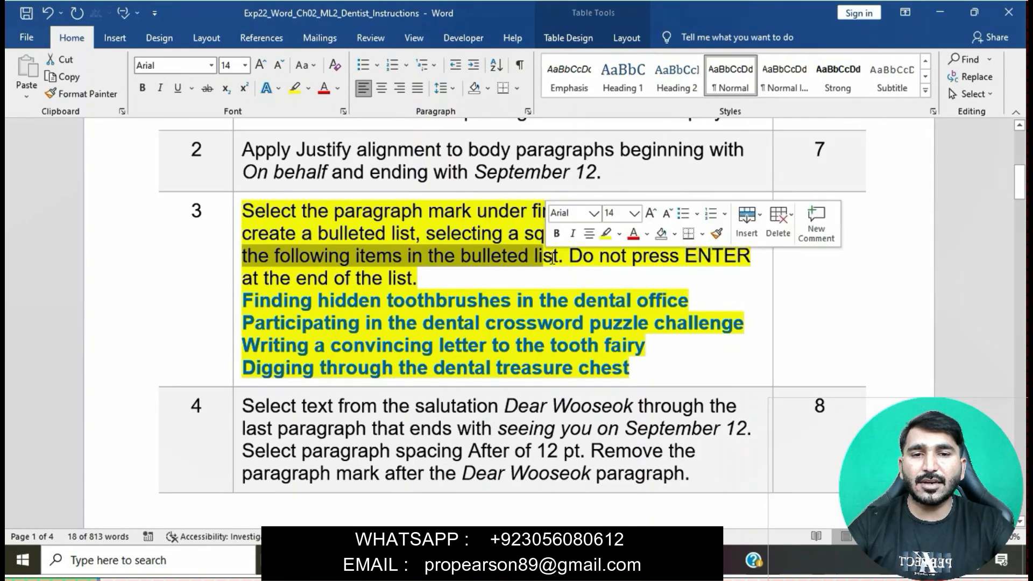
pyautogui.click(559, 257)
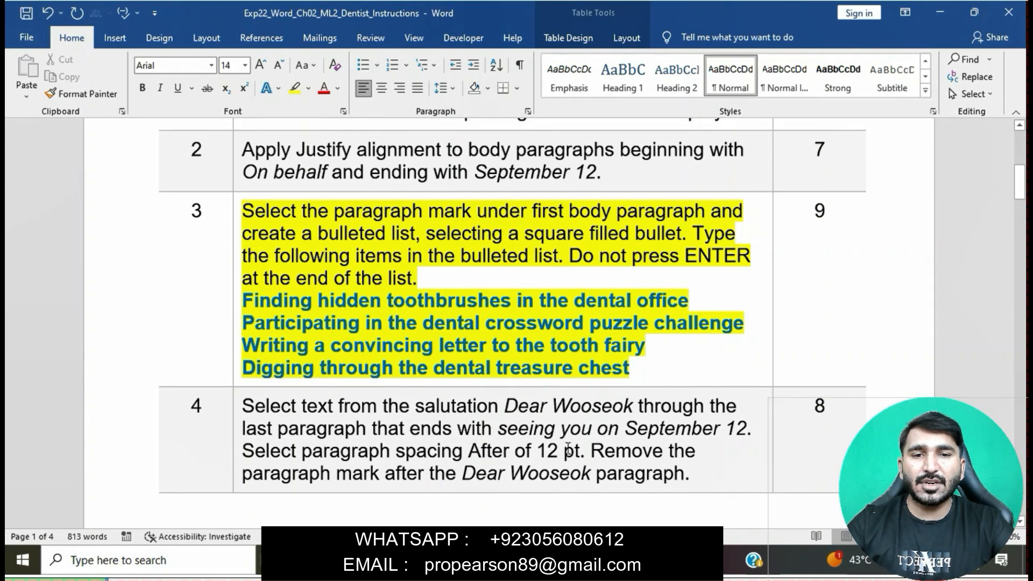
pyautogui.moveTo(250, 301); pyautogui.dragTo(691, 301)
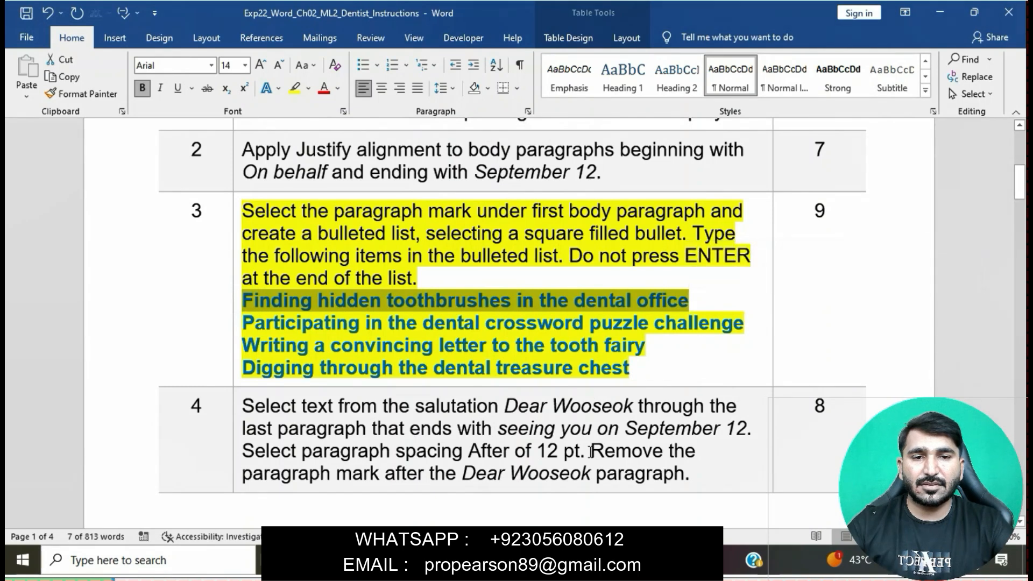
# - In the letter, enter "Finding hidden toothbrushes" in the empty square bullet, checking the wording against the instructions document
pyautogui.moveTo(646, 560)
pyautogui.click(630, 492)
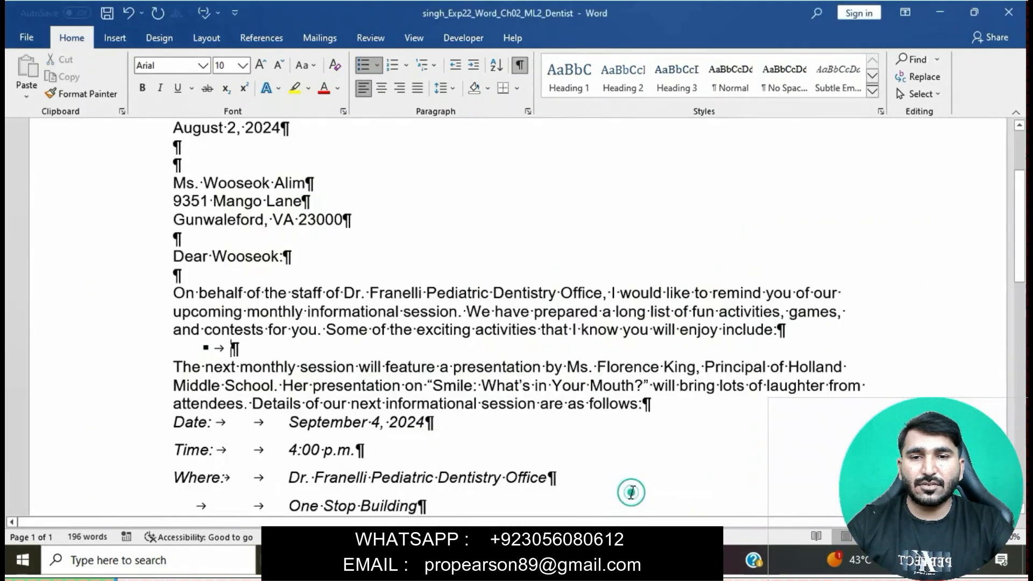
pyautogui.write('F')
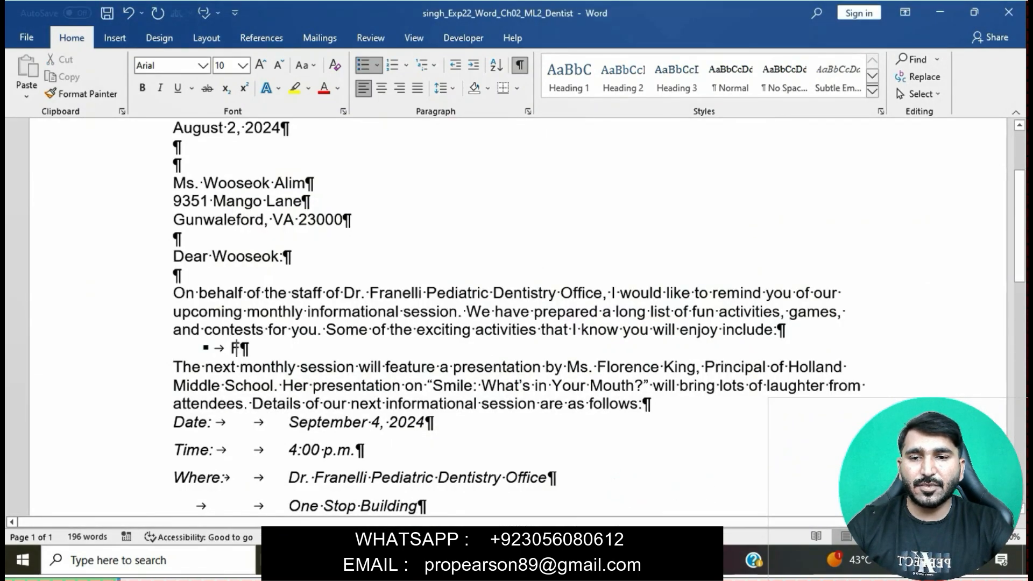
pyautogui.write('inding ')
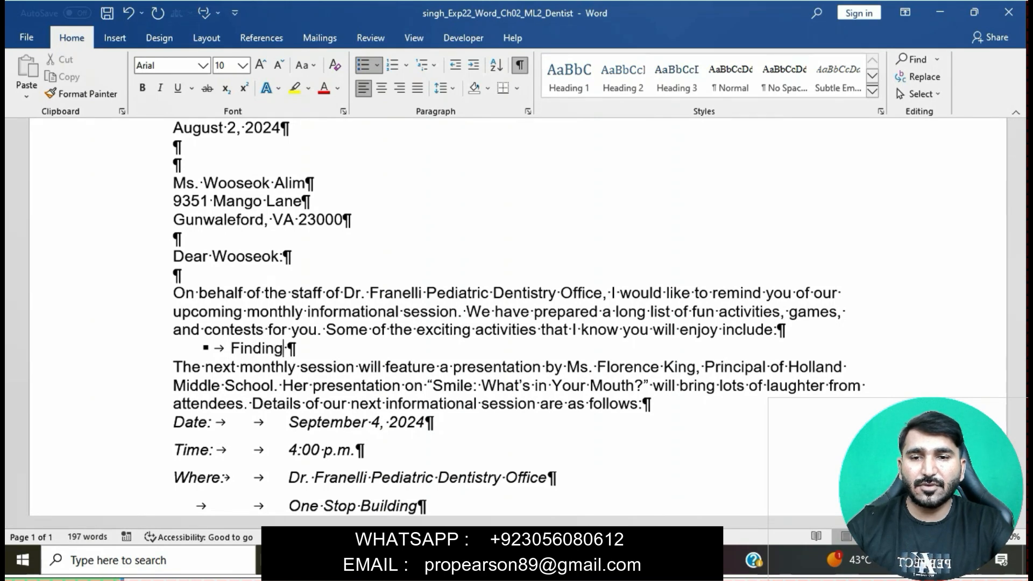
pyautogui.write('hidde')
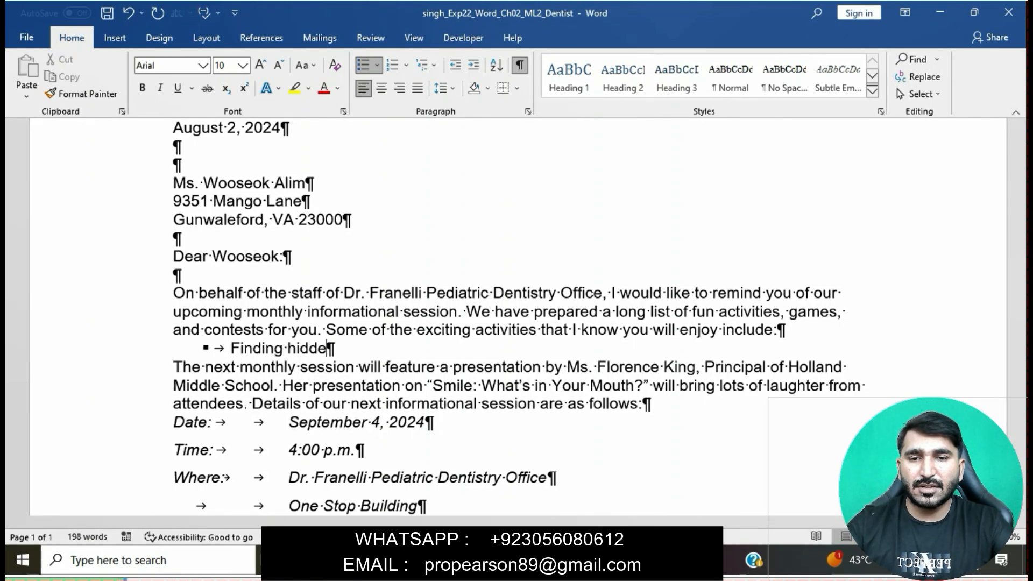
pyautogui.write('n t')
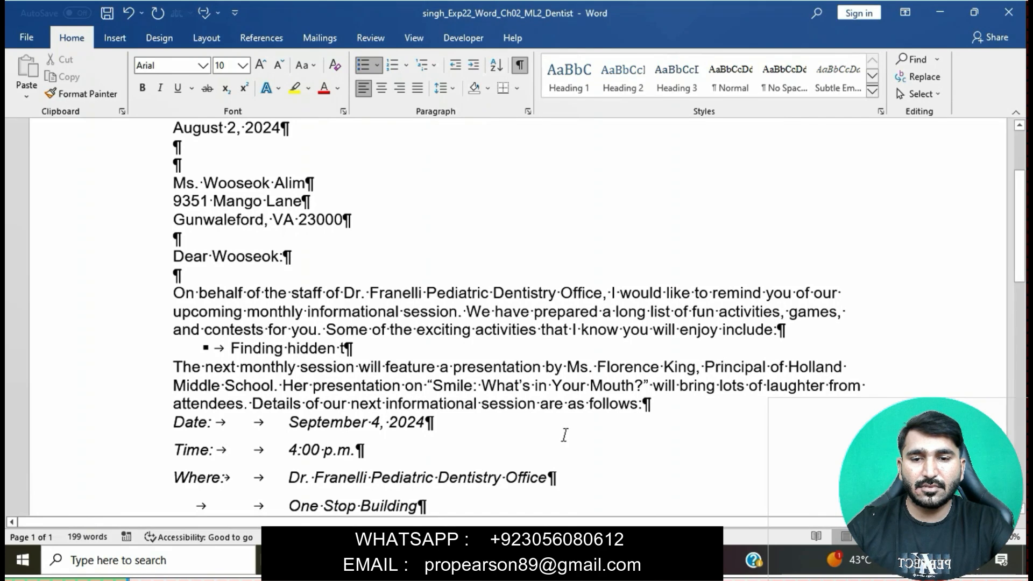
pyautogui.moveTo(588, 559)
pyautogui.click(547, 510)
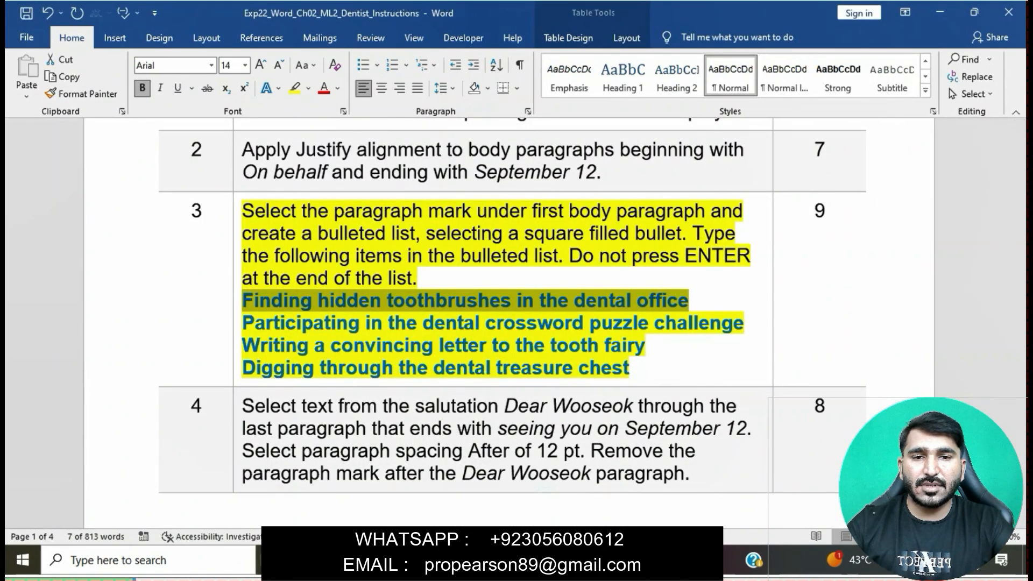
pyautogui.moveTo(589, 559)
pyautogui.click(635, 503)
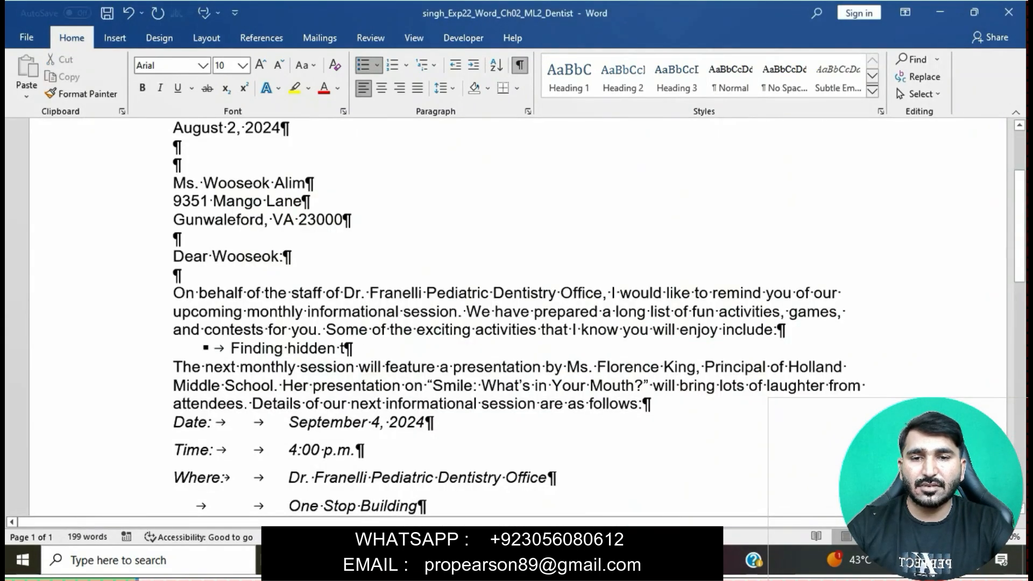
pyautogui.write('oothbrushes')
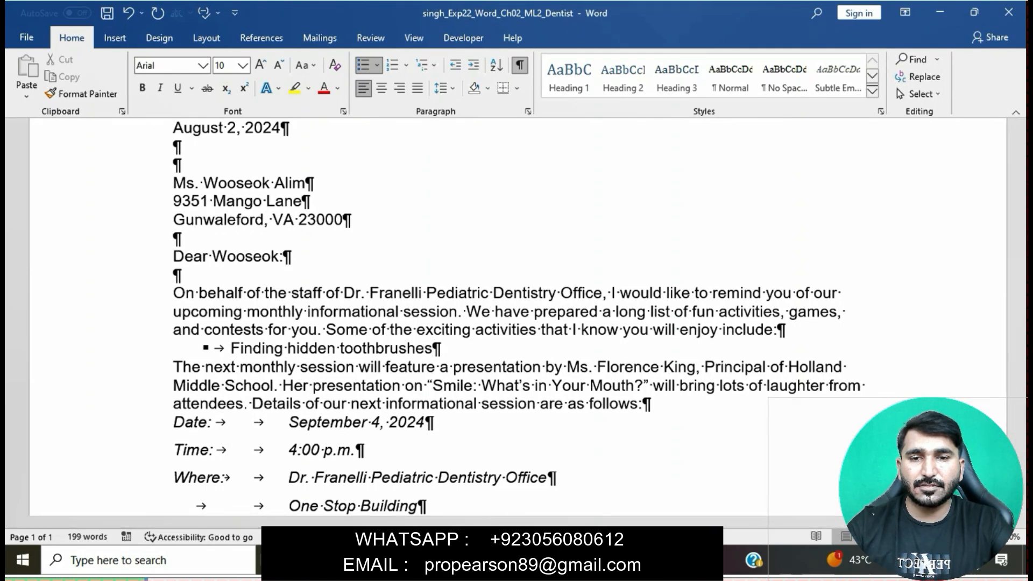
# - Recheck the instructions, complete the letter's first bullet with "in the dental office", and start a second bullet
pyautogui.moveTo(584, 559)
pyautogui.click(539, 491)
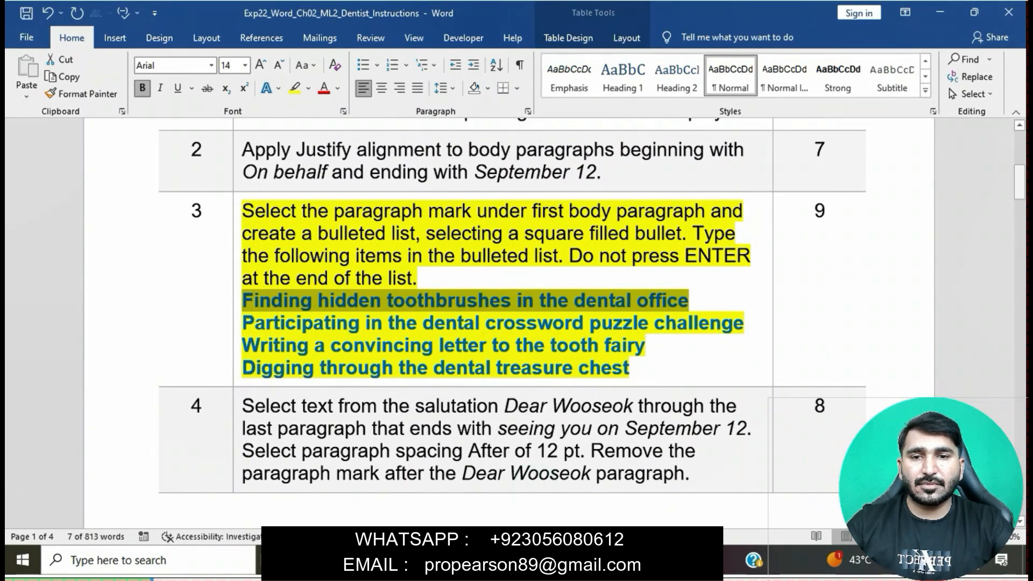
pyautogui.moveTo(584, 560)
pyautogui.click(645, 498)
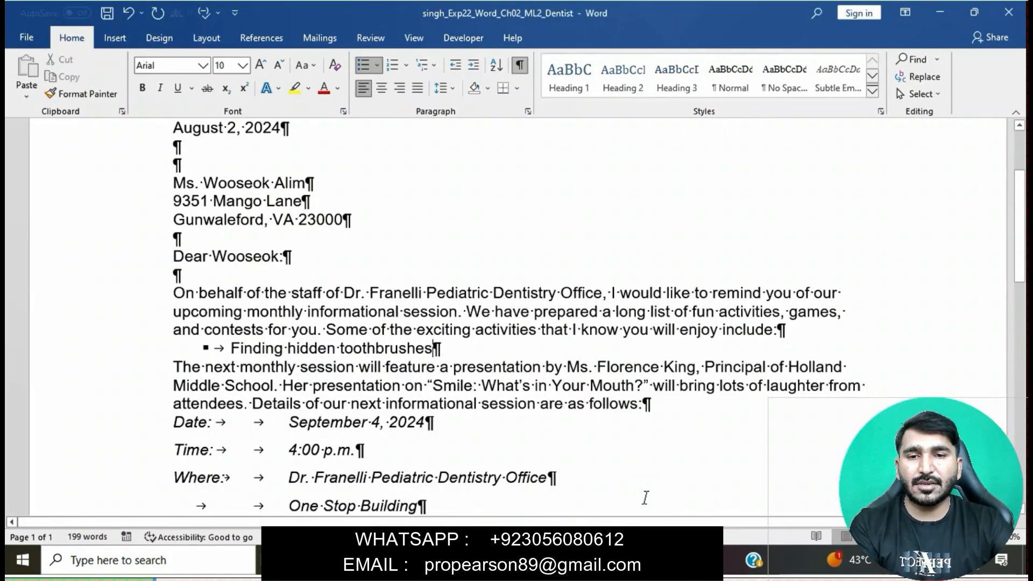
pyautogui.write('in t')
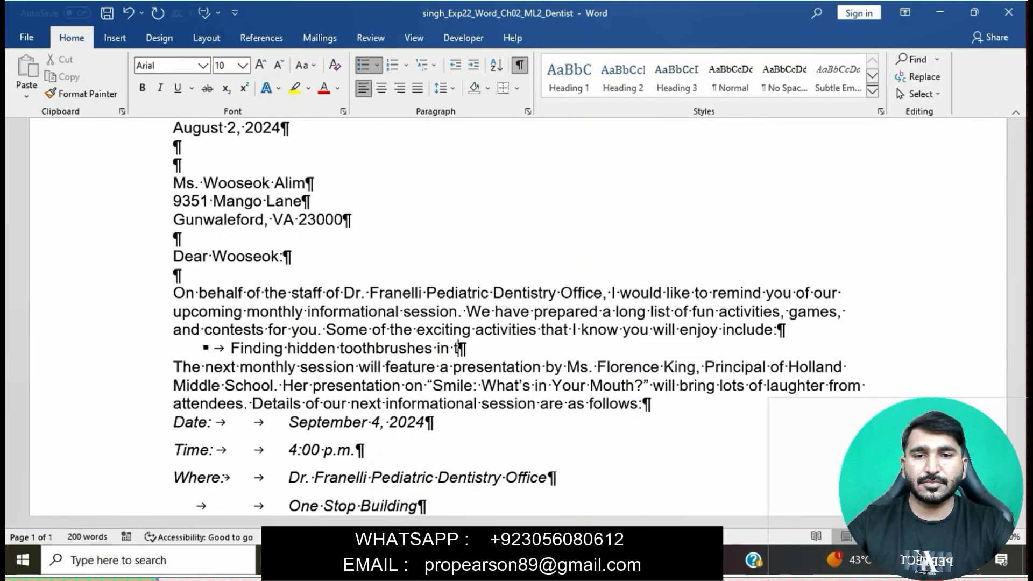
pyautogui.write('he den')
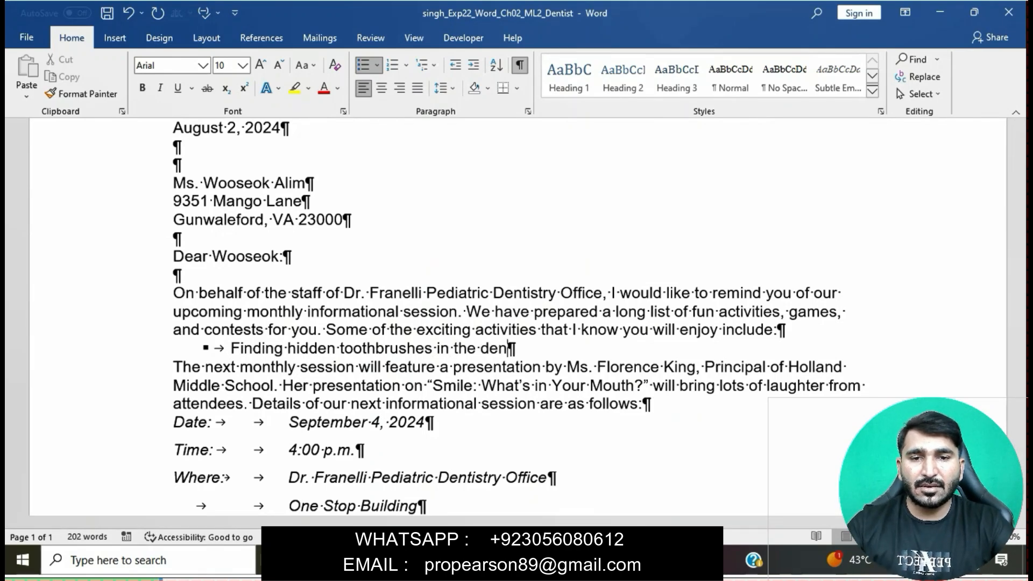
pyautogui.write('tal office')
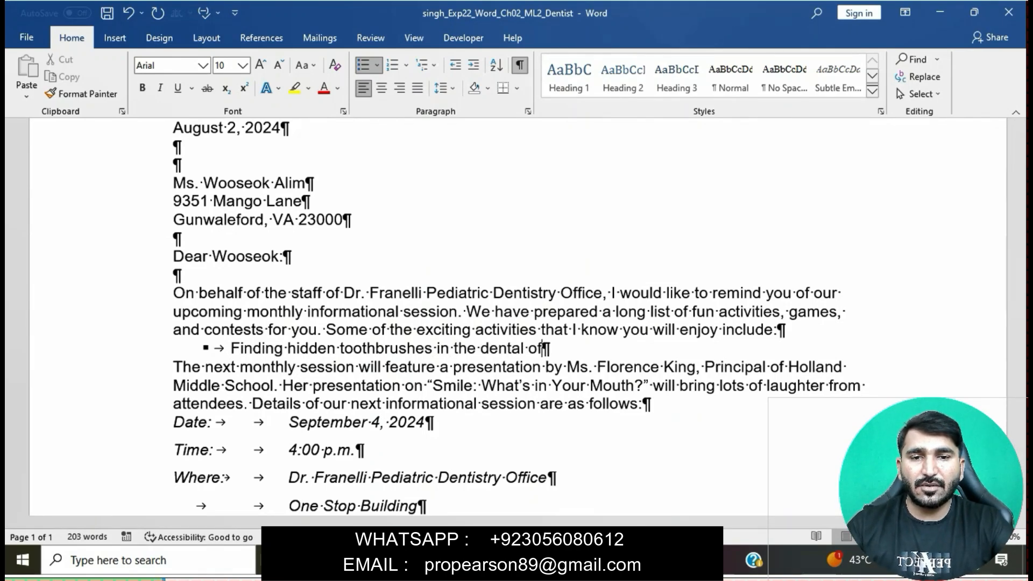
pyautogui.press('Return')
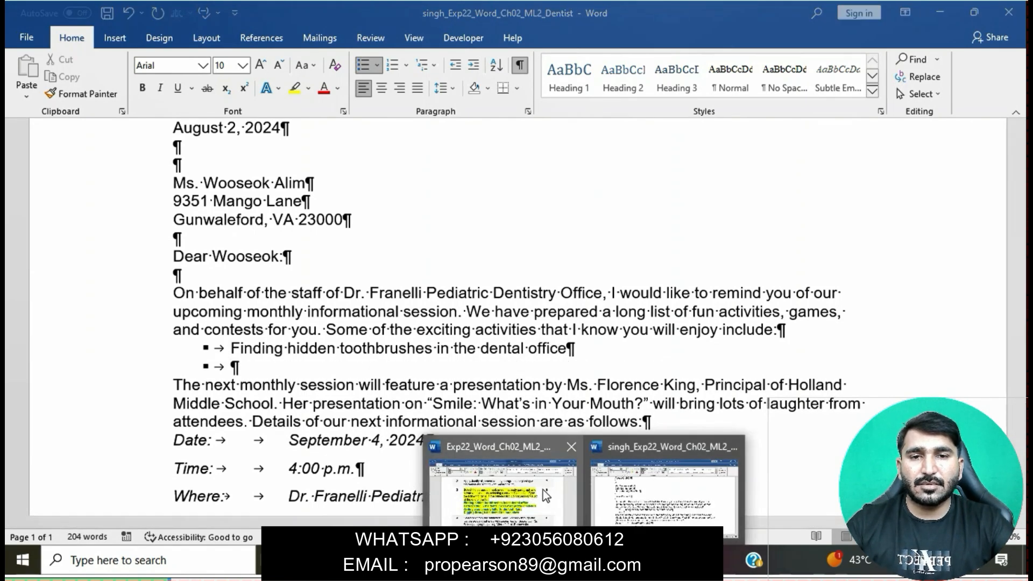
# - Select the second list item in the instructions, and begin the letter's second bullet with "Participating in the dental"
pyautogui.click(543, 489)
pyautogui.moveTo(245, 326); pyautogui.dragTo(721, 323)
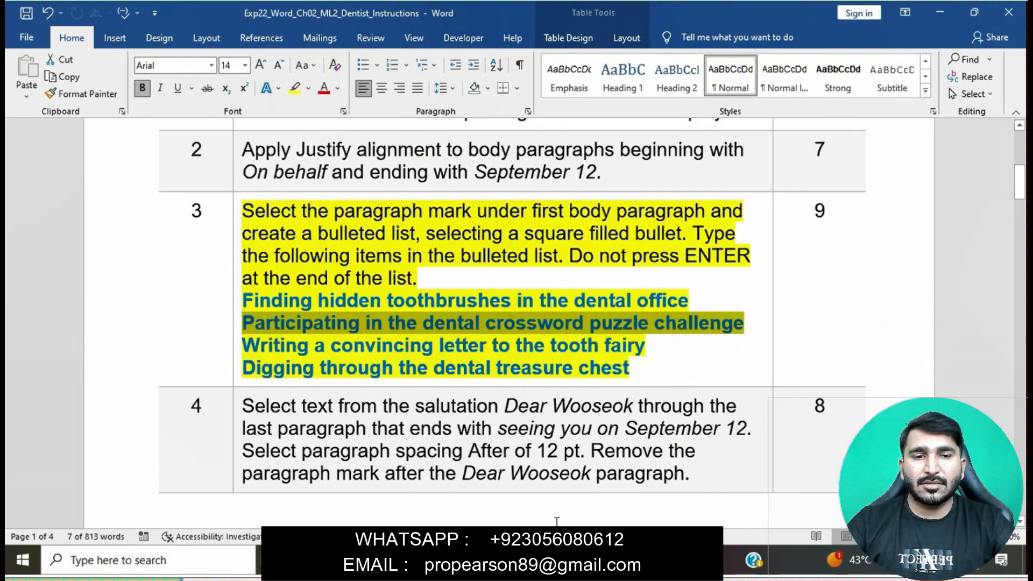
pyautogui.moveTo(554, 560)
pyautogui.click(639, 506)
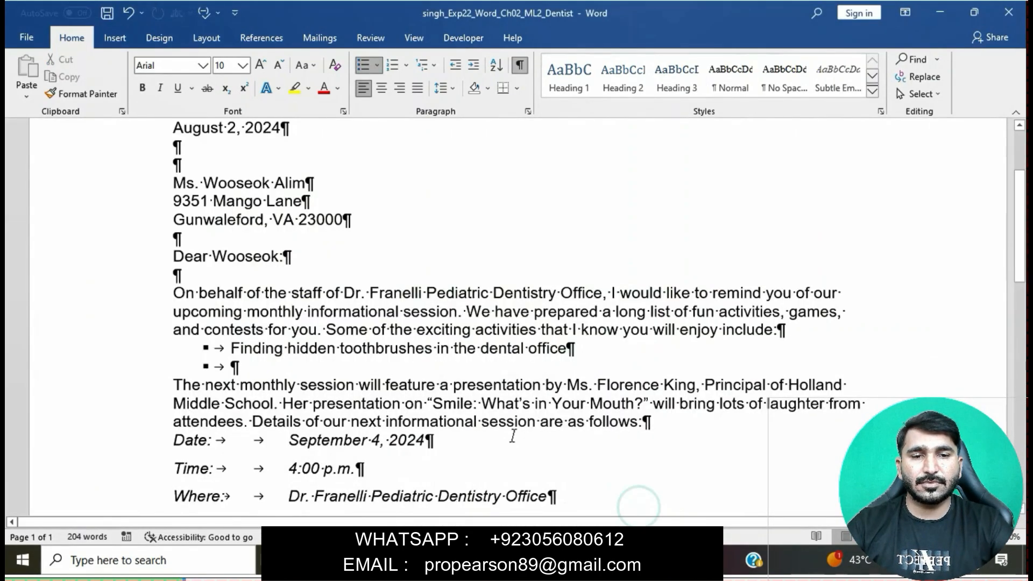
pyautogui.write('Participating in the den')
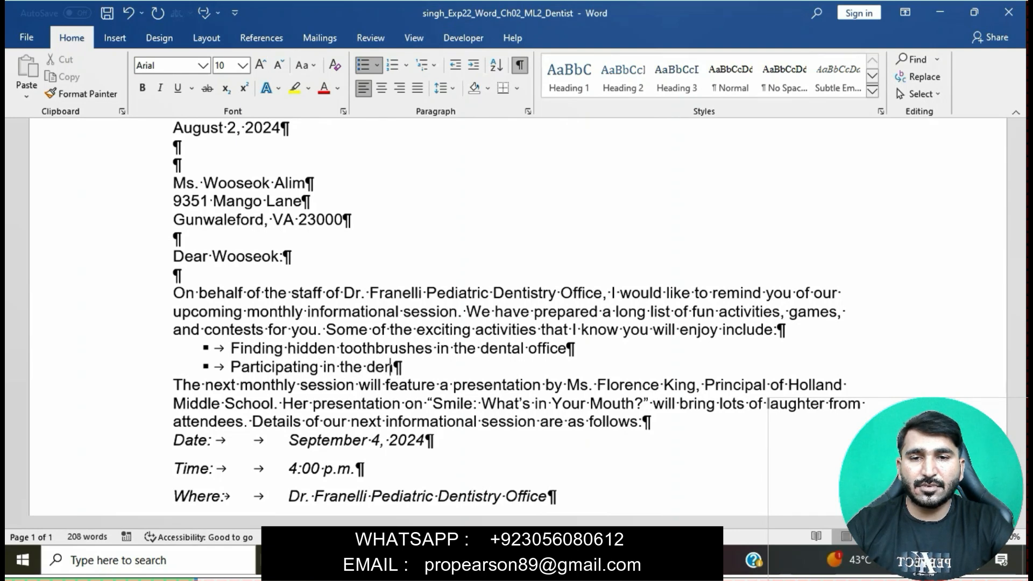
pyautogui.write('tal')
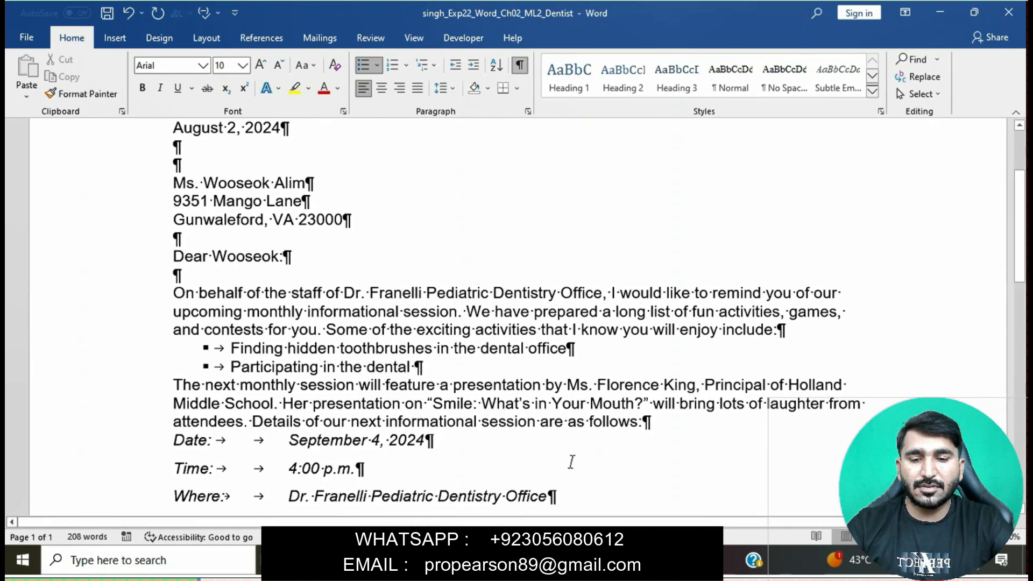
# - Recheck the second list item in the instructions and continue the letter's second bullet with "crossword in"
pyautogui.moveTo(584, 561)
pyautogui.click(537, 521)
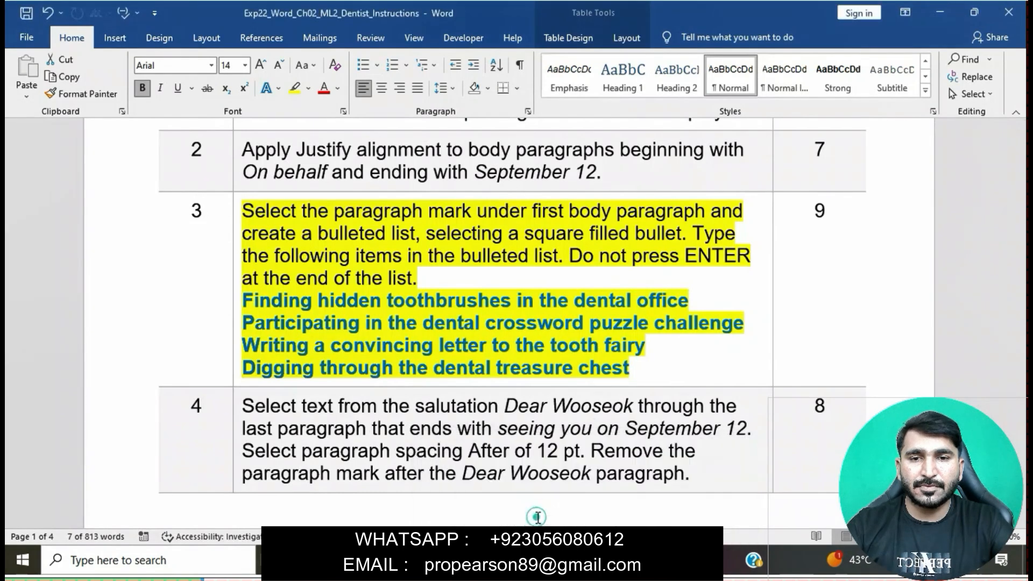
pyautogui.tripleClick(505, 330)
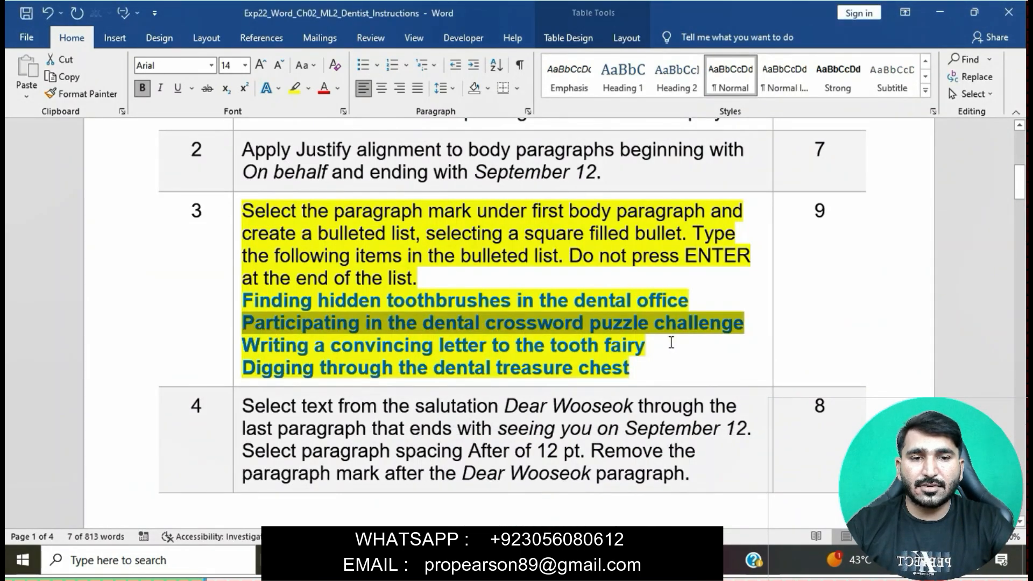
pyautogui.moveTo(584, 561)
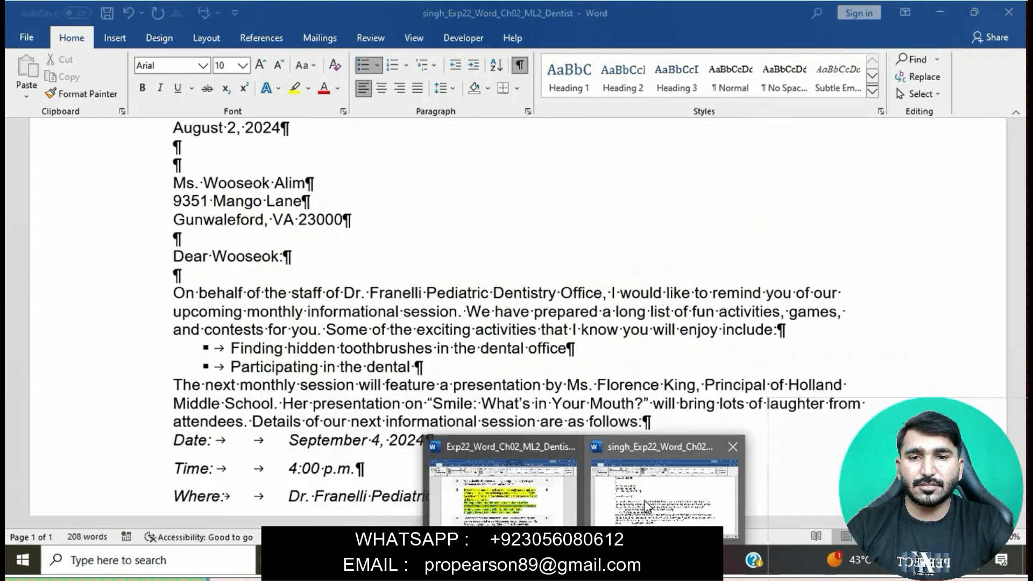
pyautogui.click(645, 501)
pyautogui.write('cro')
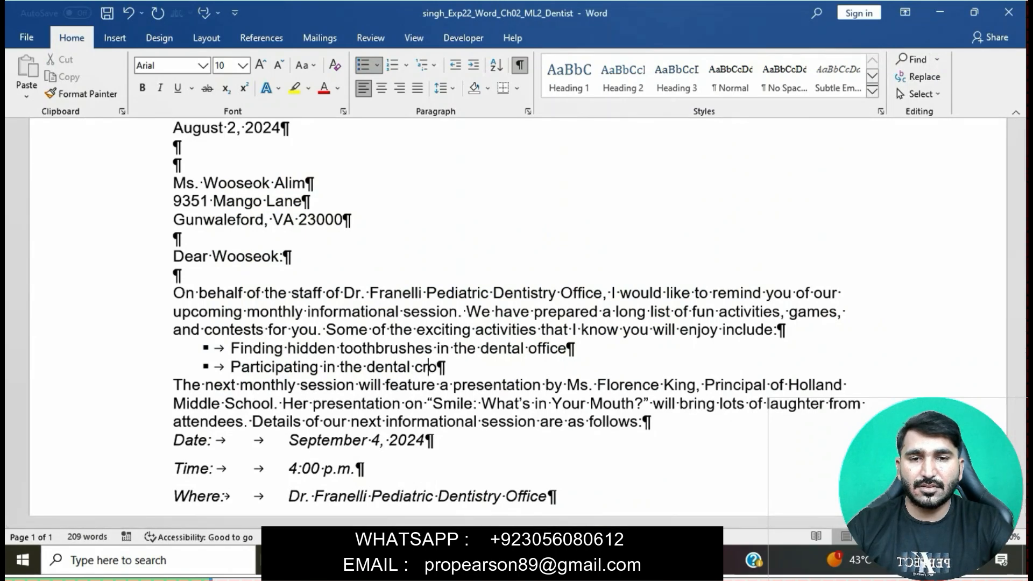
pyautogui.write('ssword in')
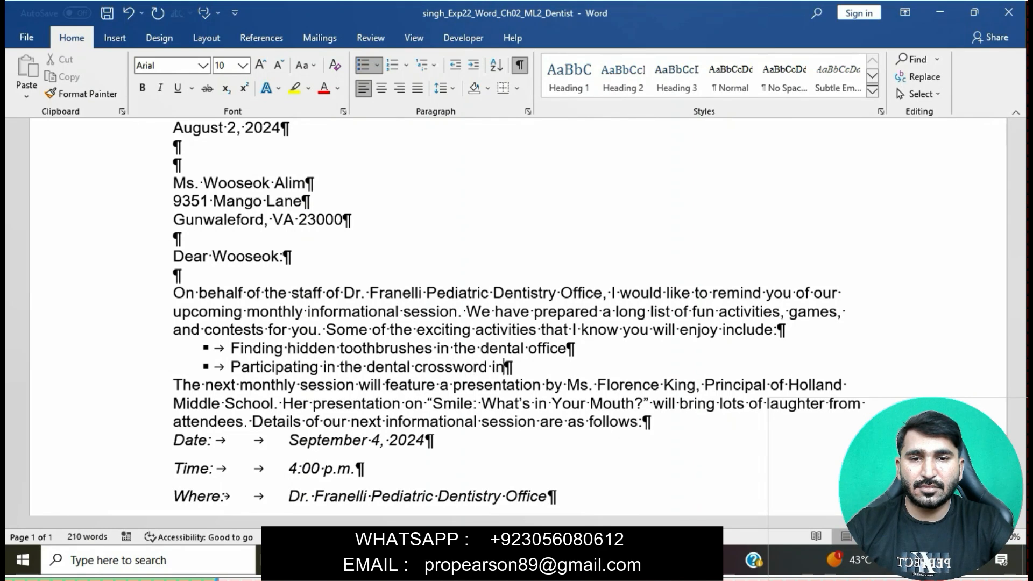
# - After rechecking the instructions, replace the stray "in" in the second bullet with "puzzle challenge" and start a third bullet
pyautogui.moveTo(581, 560)
pyautogui.click(533, 493)
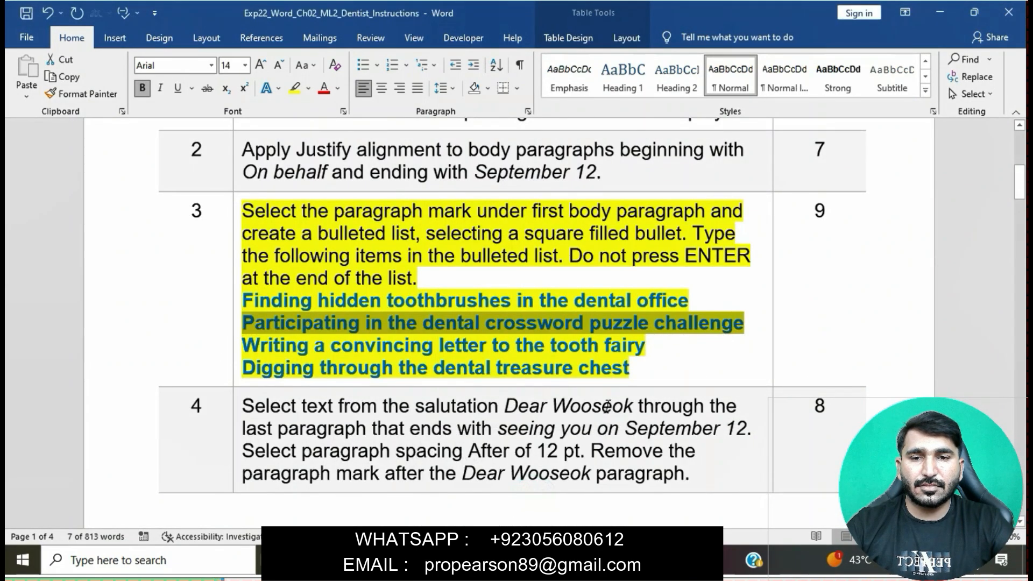
pyautogui.moveTo(581, 560)
pyautogui.click(649, 506)
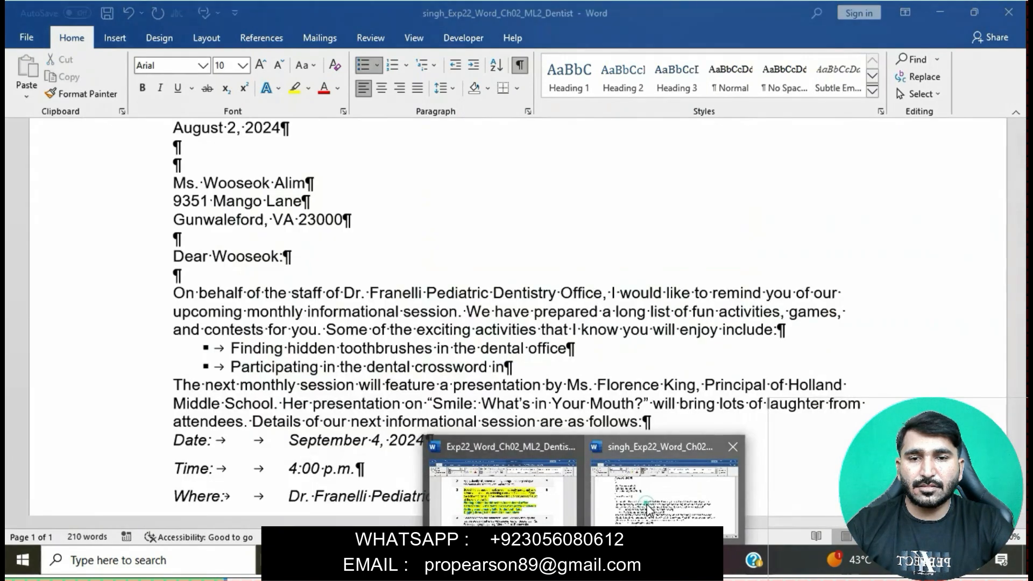
pyautogui.press('BackSpace')
pyautogui.press('BackSpace')
pyautogui.write('pu')
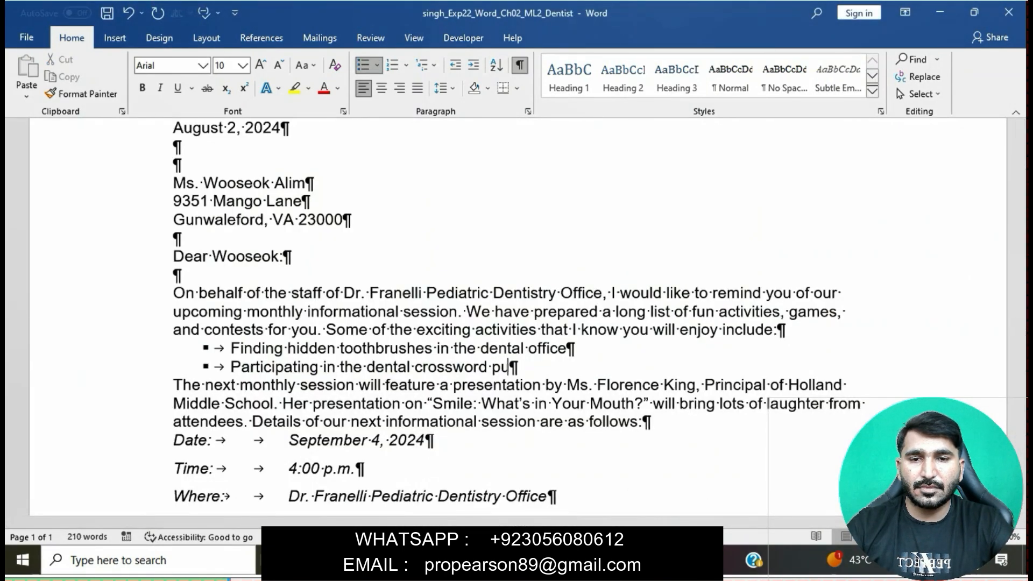
pyautogui.write('zzle ch')
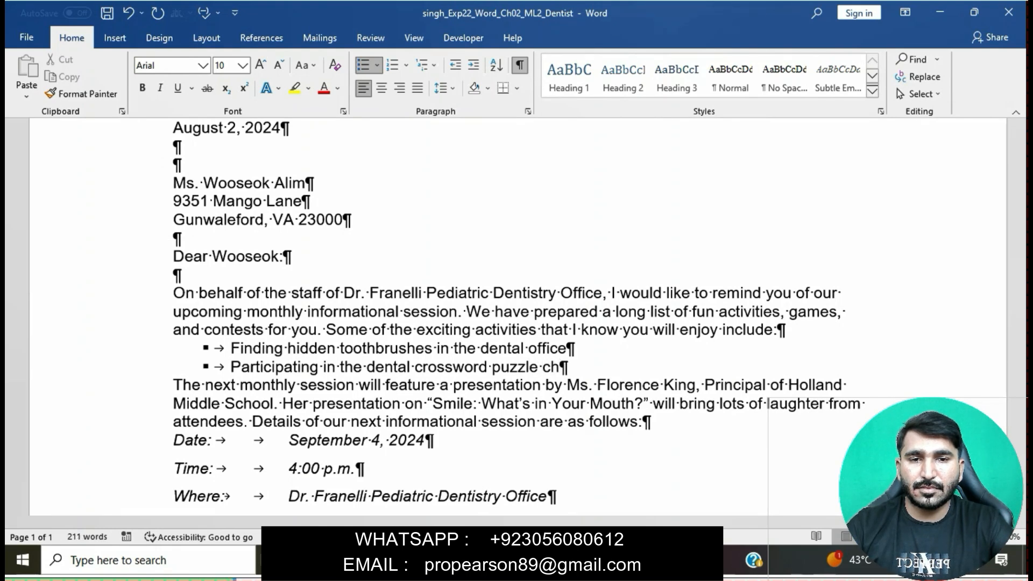
pyautogui.write('allenge')
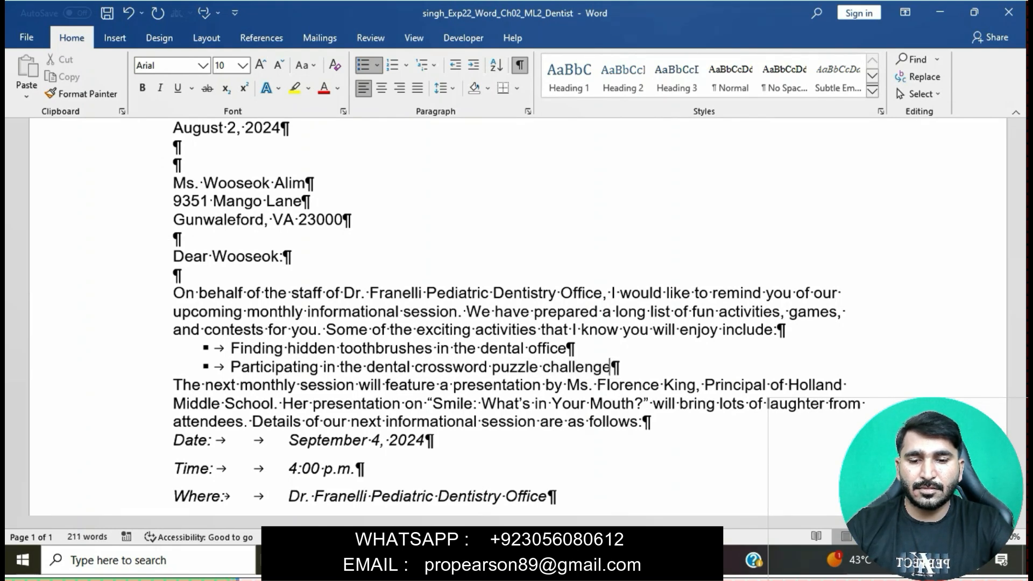
pyautogui.press('Return')
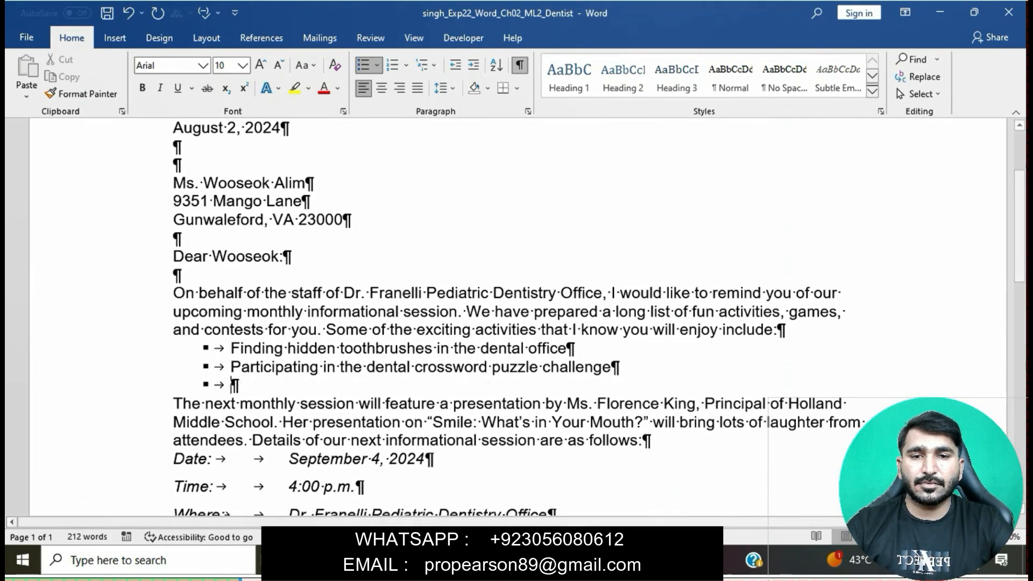
# - Select the third list item in the instructions, and begin the letter's third bullet with "Writing a convincing"
pyautogui.click(554, 506)
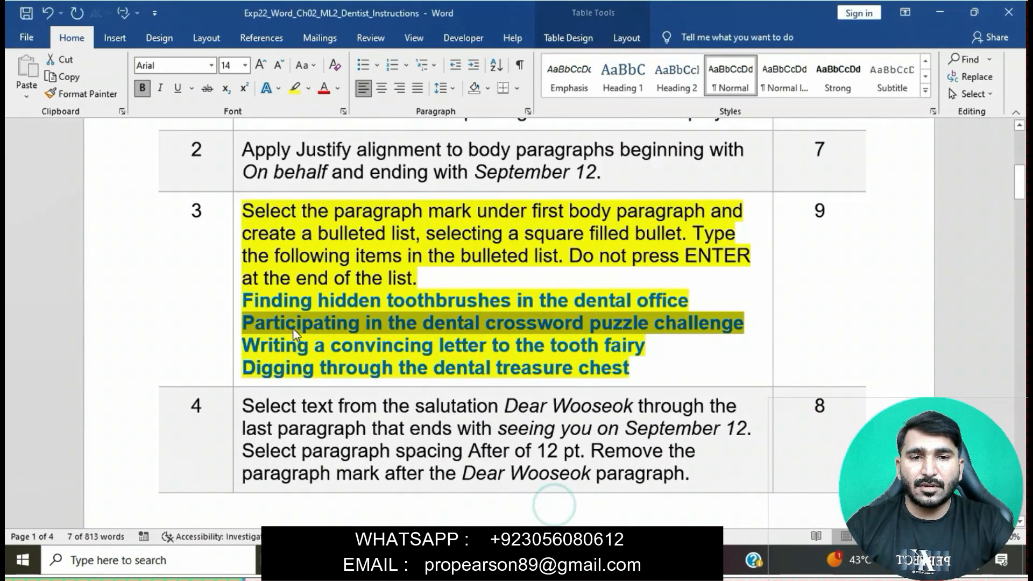
pyautogui.moveTo(244, 344); pyautogui.dragTo(645, 348)
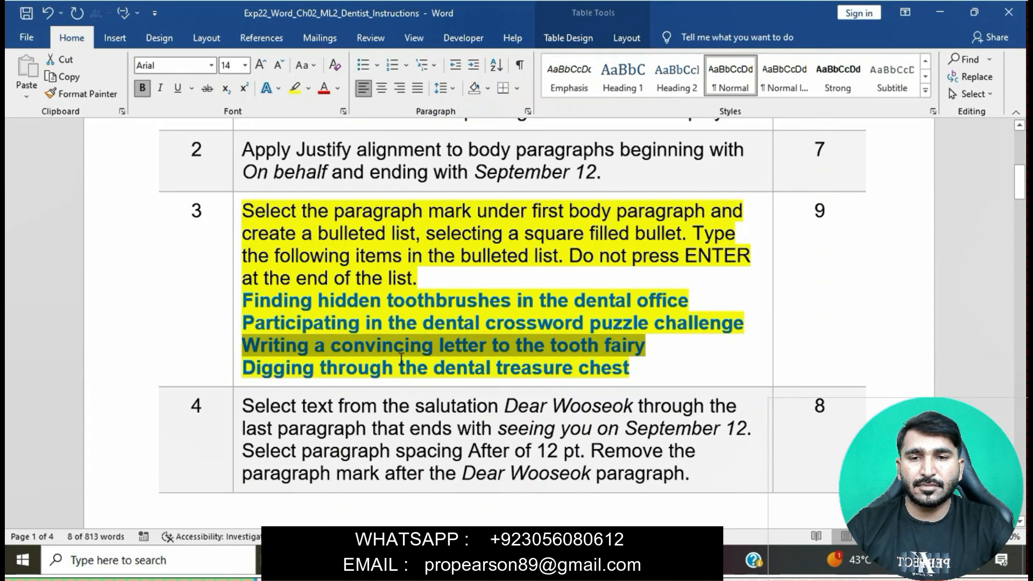
pyautogui.click(583, 561)
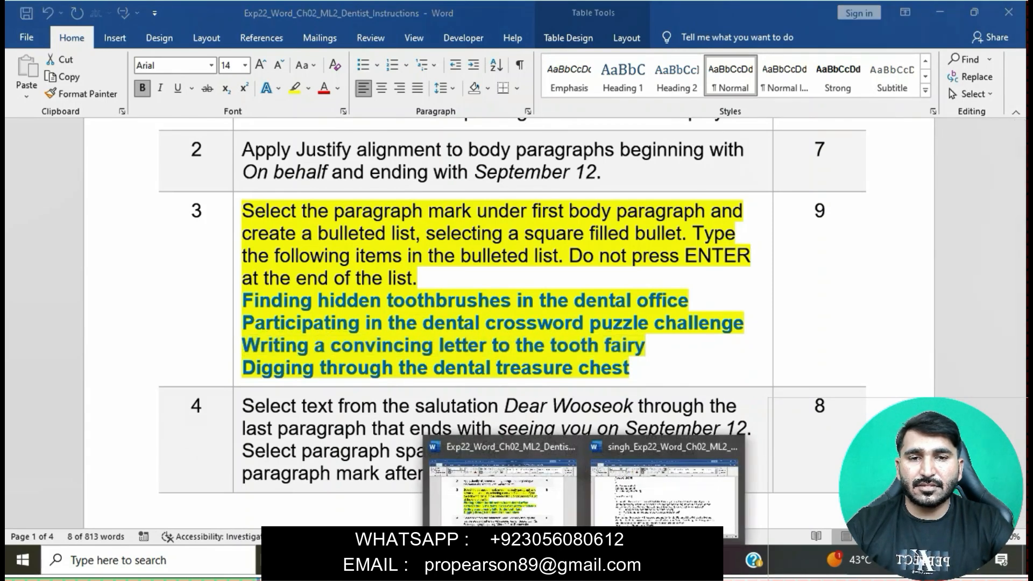
pyautogui.click(604, 530)
pyautogui.write('Writing ')
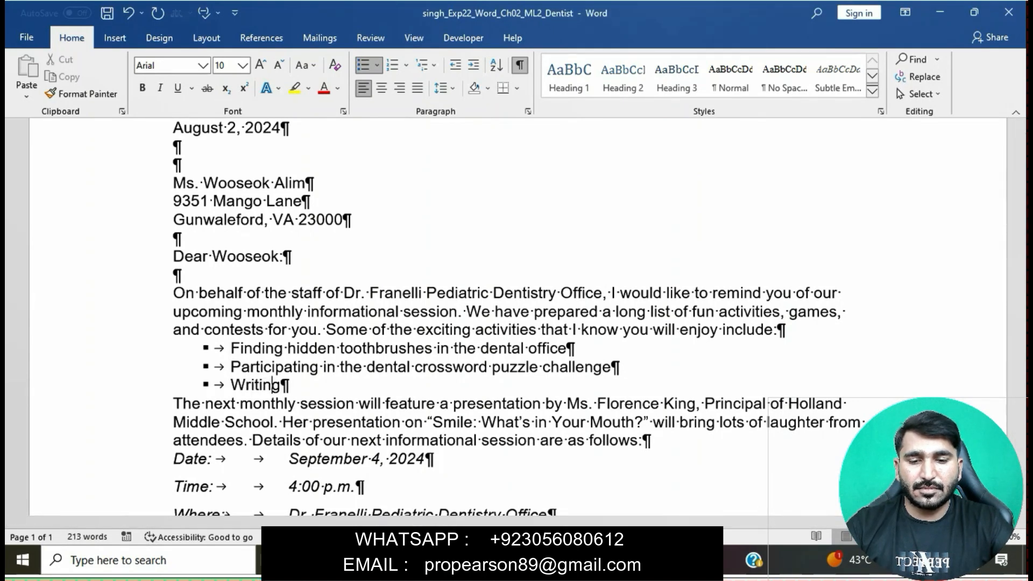
pyautogui.write('a con')
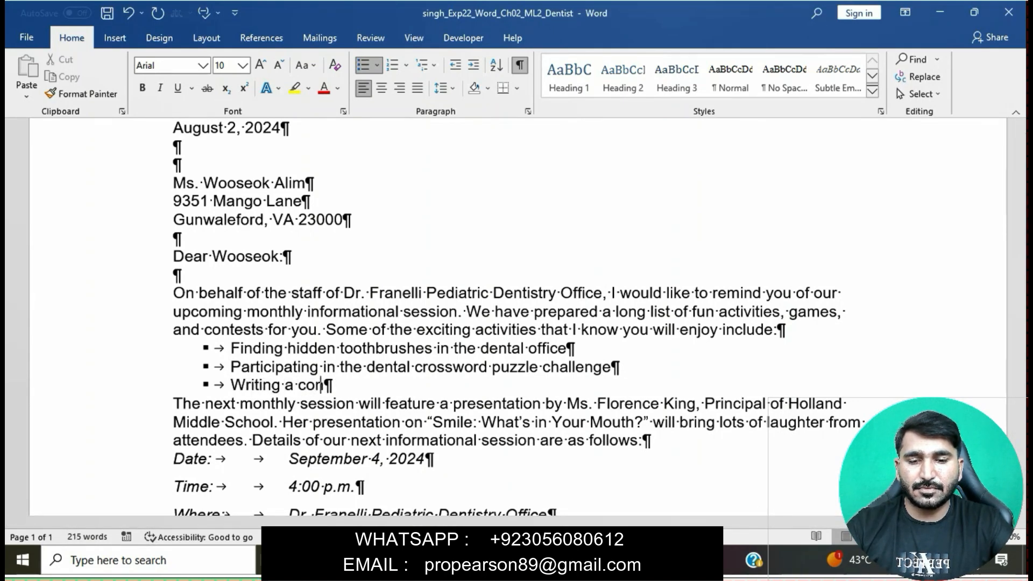
pyautogui.write('vincing')
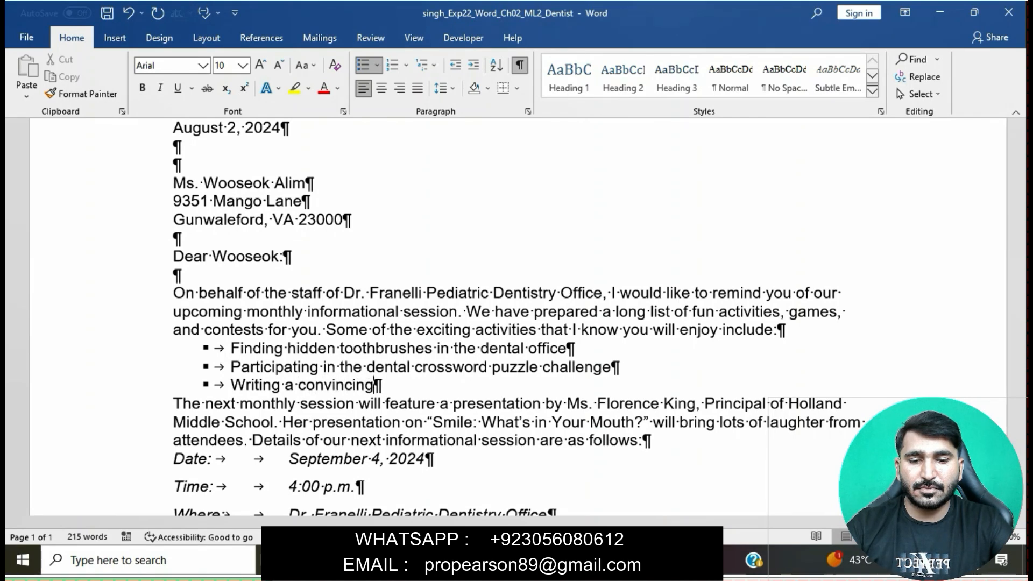
# - Recheck the third list item in the instructions and continue the letter's third bullet with "letter to the"
pyautogui.moveTo(584, 559)
pyautogui.click(554, 520)
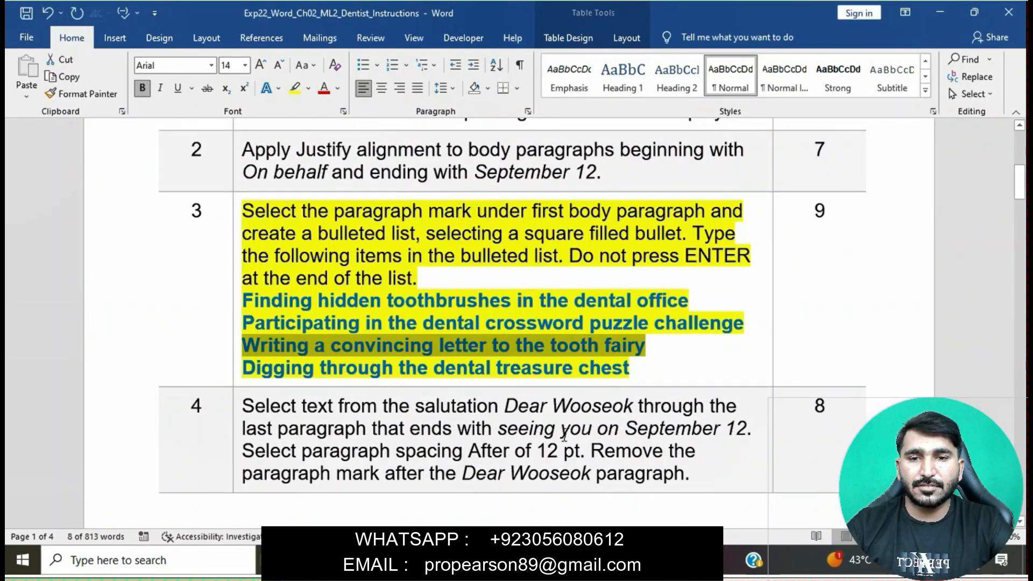
pyautogui.moveTo(584, 560)
pyautogui.click(633, 493)
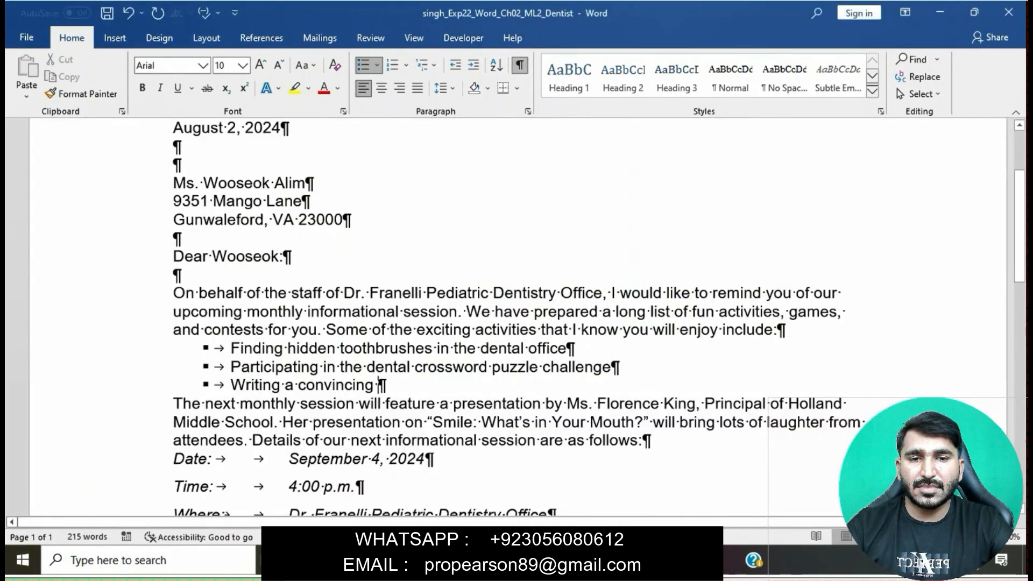
pyautogui.write('letter to the')
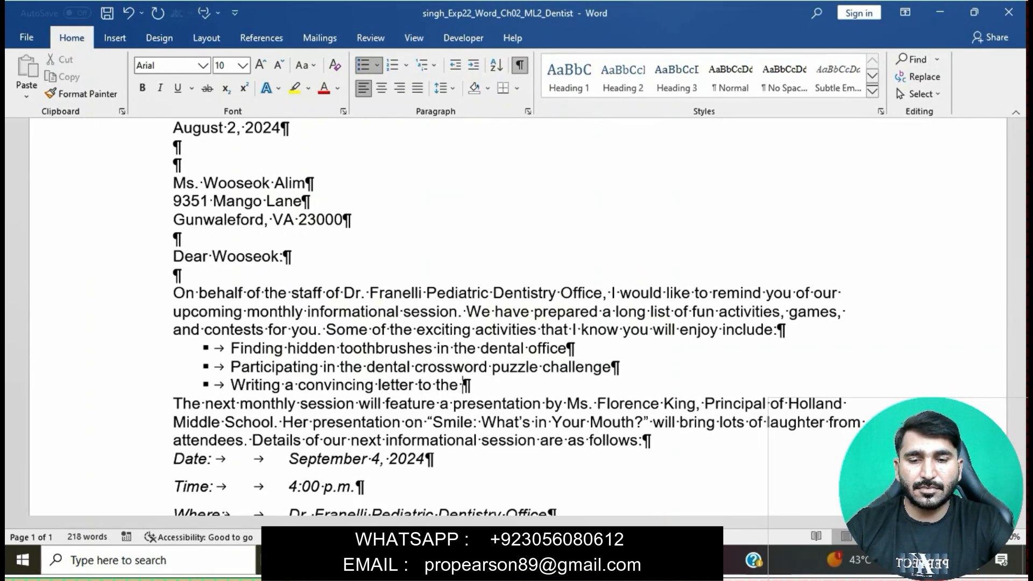
# - Recheck the instructions, complete the letter's third bullet with "tooth fairy", and start a fourth bullet
pyautogui.moveTo(584, 559)
pyautogui.click(559, 508)
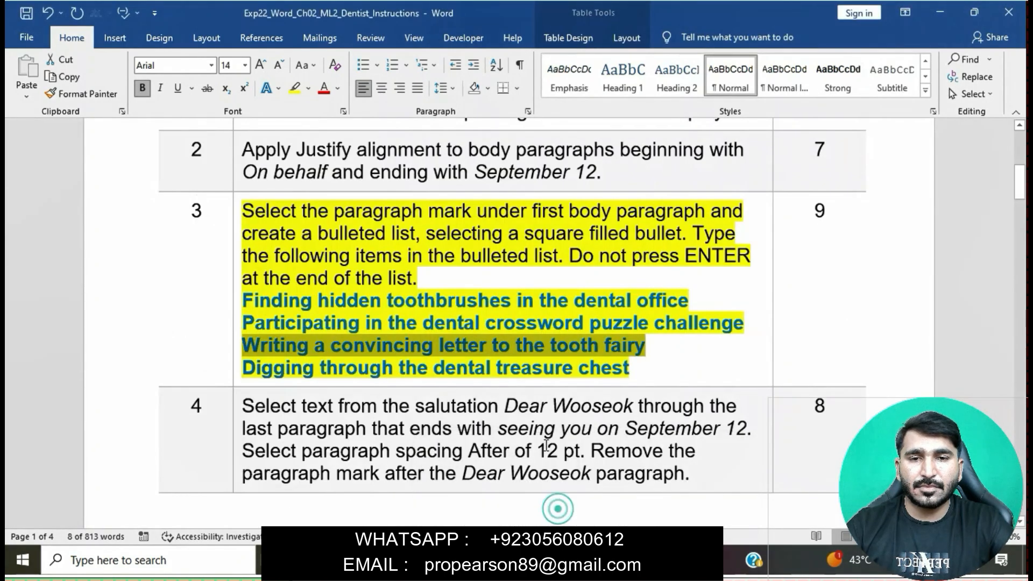
pyautogui.moveTo(584, 560)
pyautogui.click(627, 518)
pyautogui.write('too')
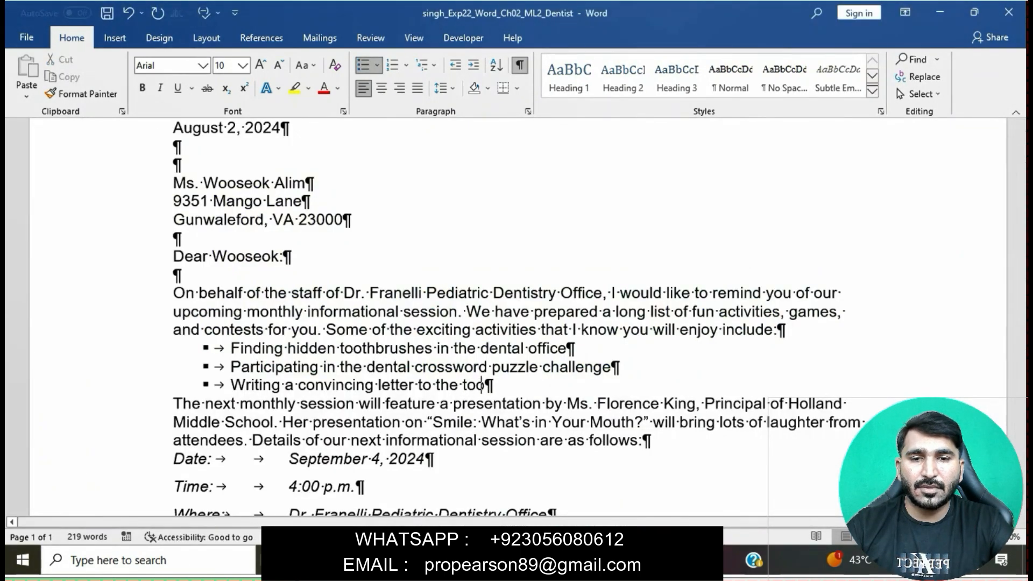
pyautogui.write('th fairy')
pyautogui.press('Return')
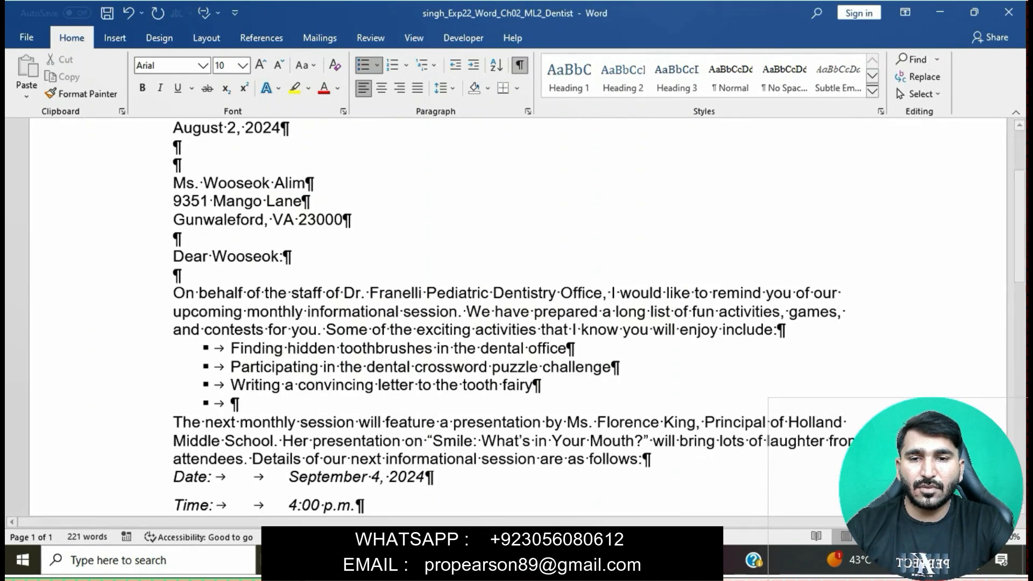
# - Select the fourth list item in the instructions, and begin the letter's fourth bullet with "Digging"
pyautogui.moveTo(584, 559)
pyautogui.click(543, 510)
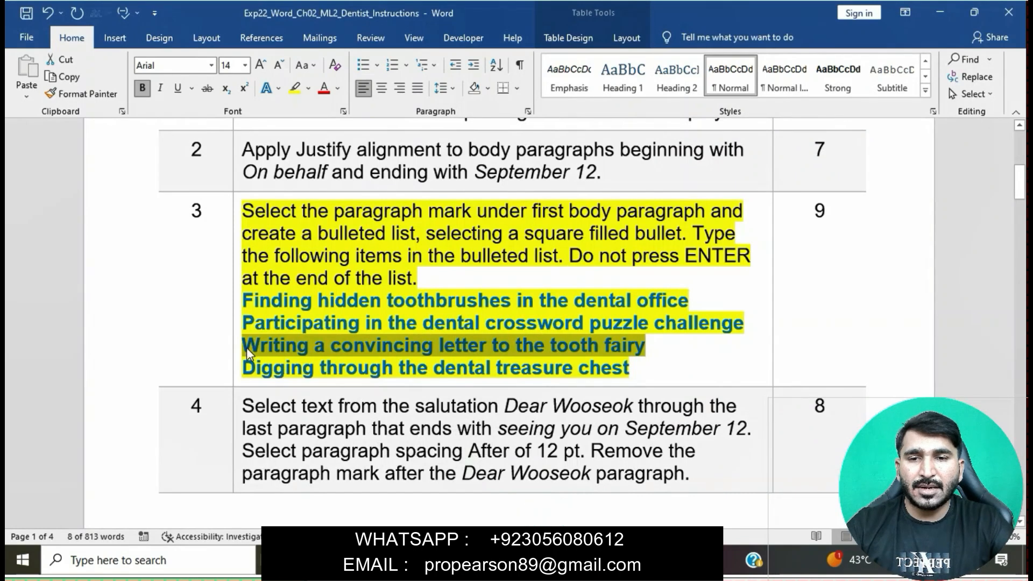
pyautogui.moveTo(243, 370); pyautogui.dragTo(574, 370)
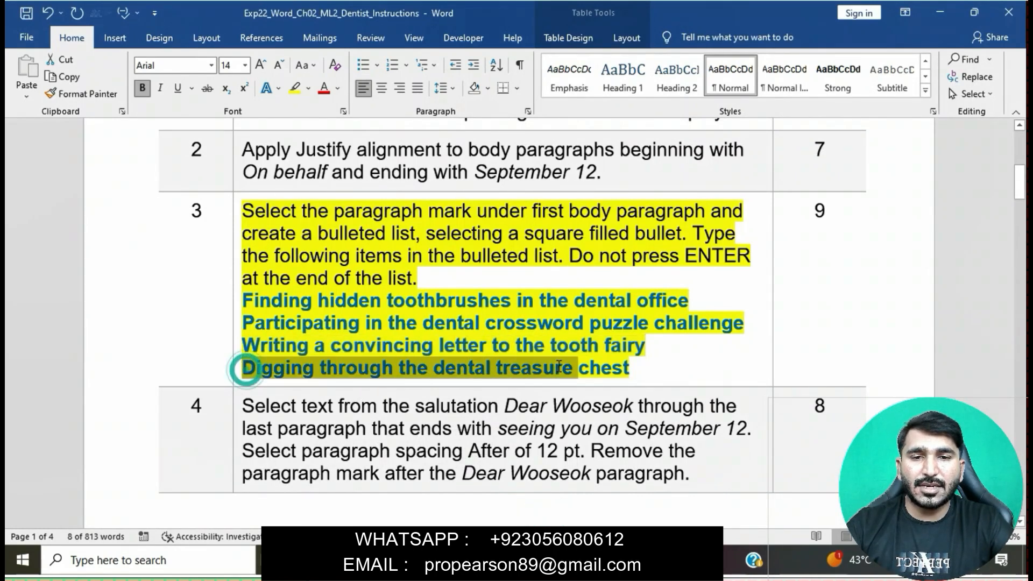
pyautogui.click(604, 369)
pyautogui.doubleClick(606, 372)
pyautogui.moveTo(246, 369); pyautogui.dragTo(608, 370)
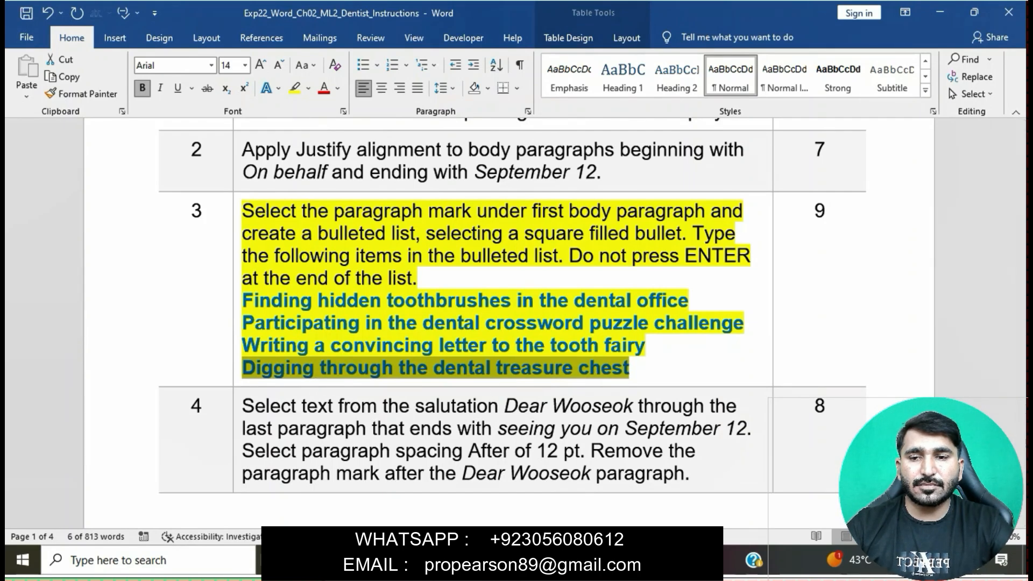
pyautogui.click(649, 483)
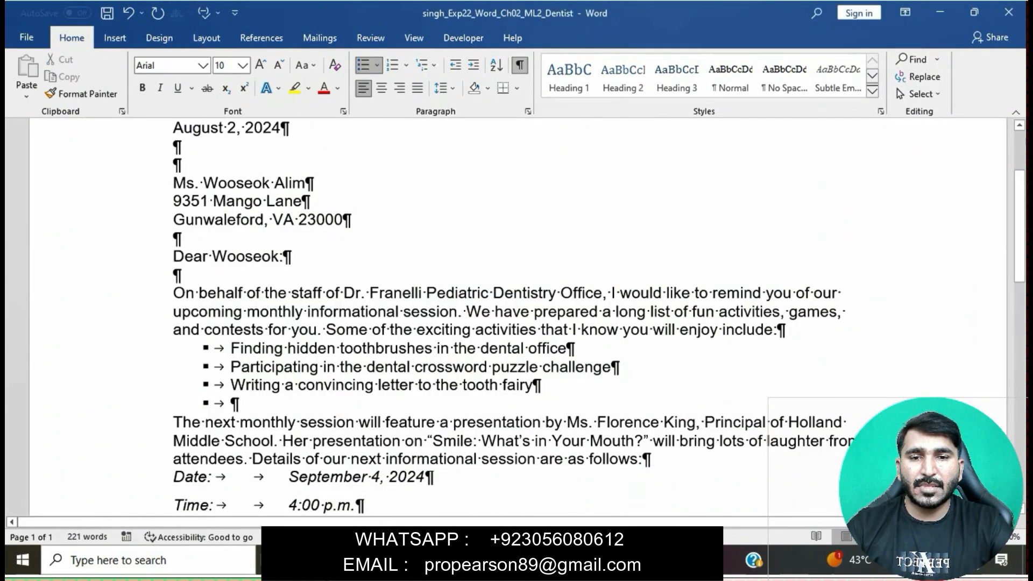
pyautogui.write('Digging')
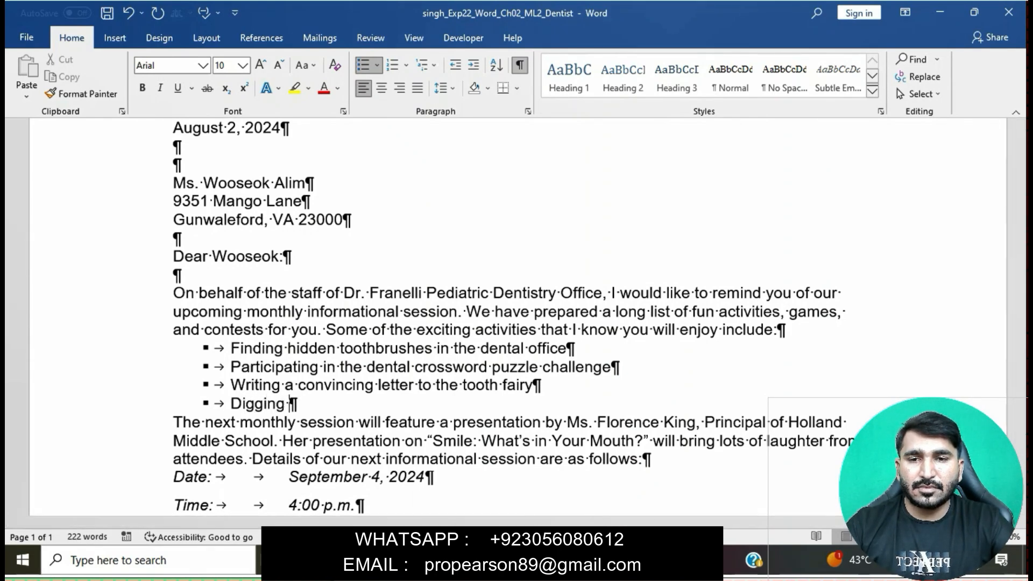
# - Recheck the fourth list item in the instructions and continue the letter's fourth bullet with "through the dental"
pyautogui.moveTo(584, 560)
pyautogui.click(546, 514)
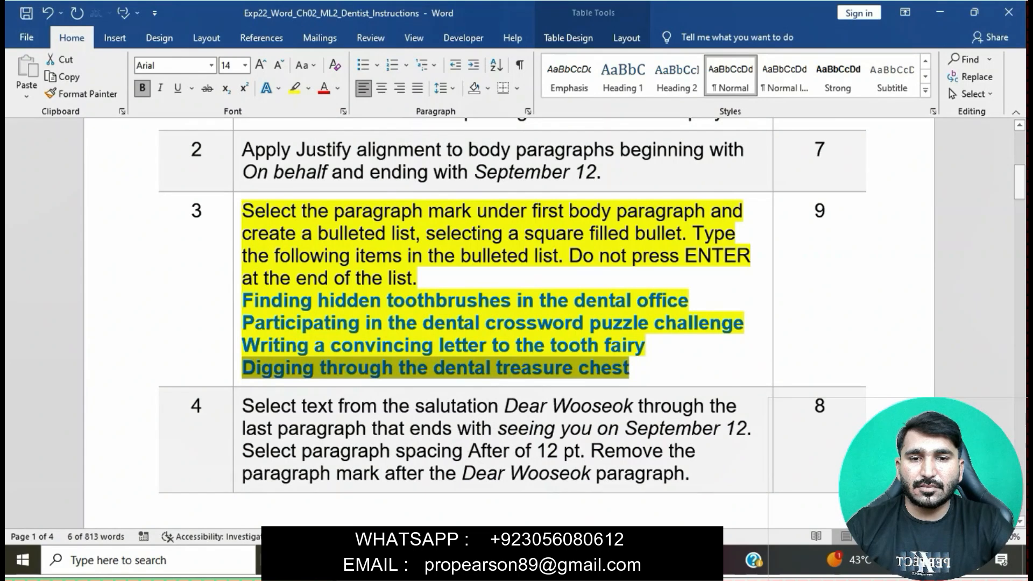
pyautogui.click(640, 513)
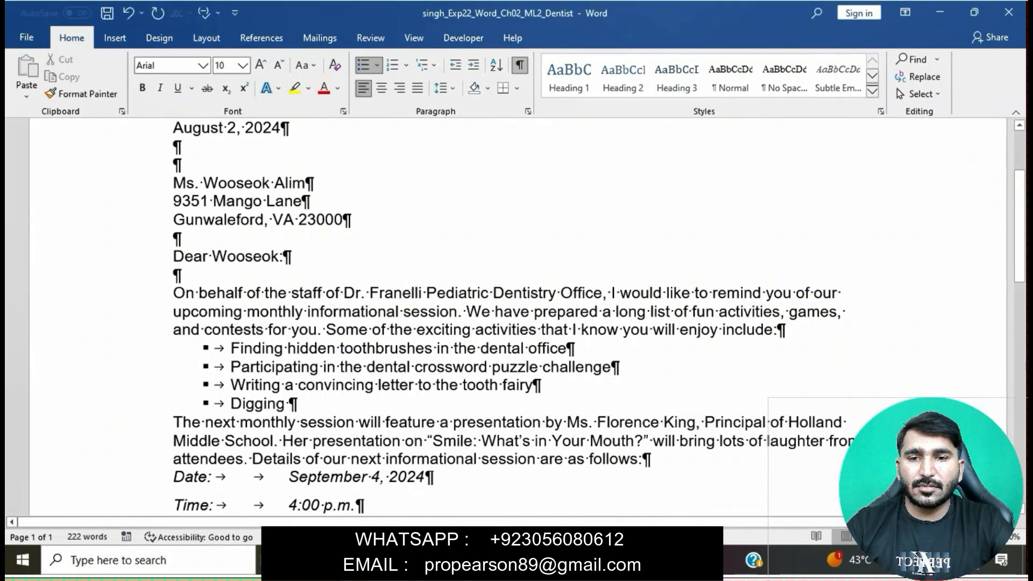
pyautogui.write('through')
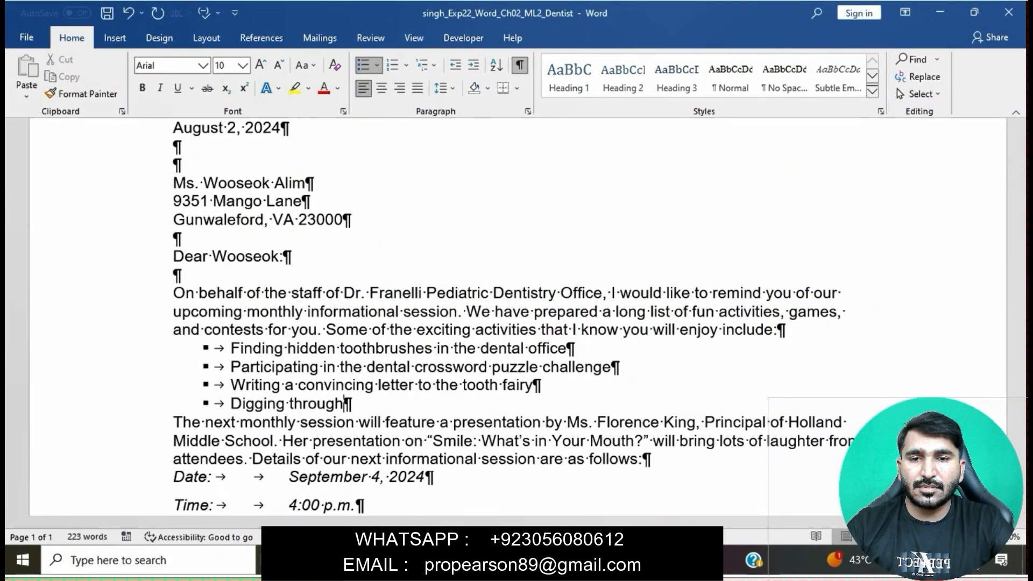
pyautogui.write(' the ')
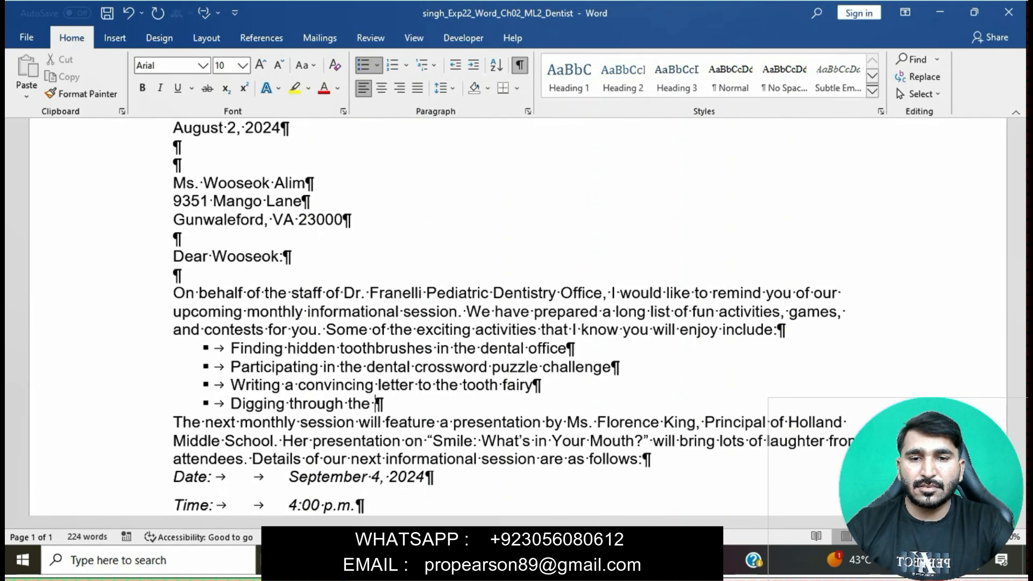
pyautogui.write('dental')
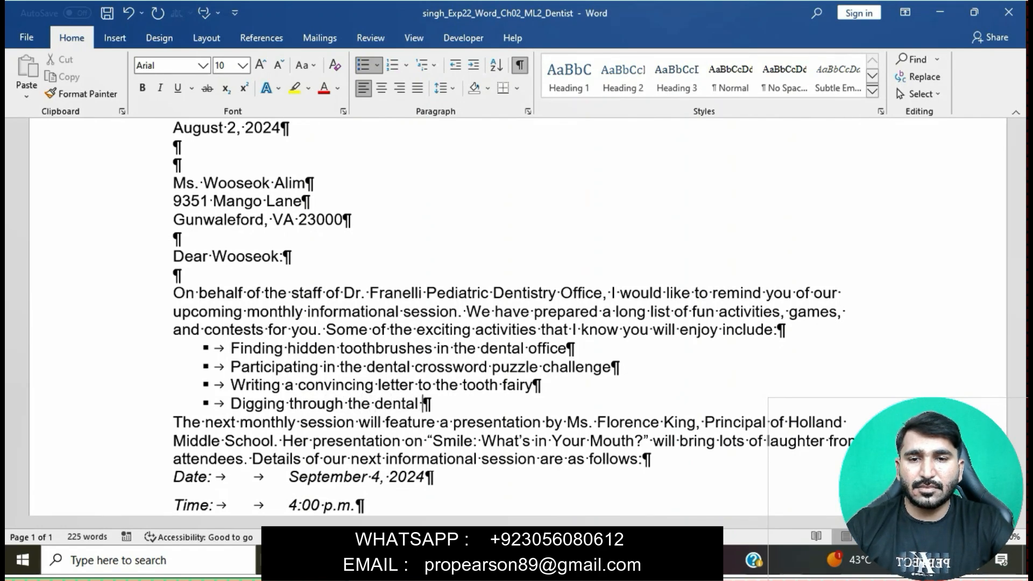
# - Recheck the fourth list item in the instructions and add "treasure" to the letter's fourth bullet
pyautogui.moveTo(584, 560)
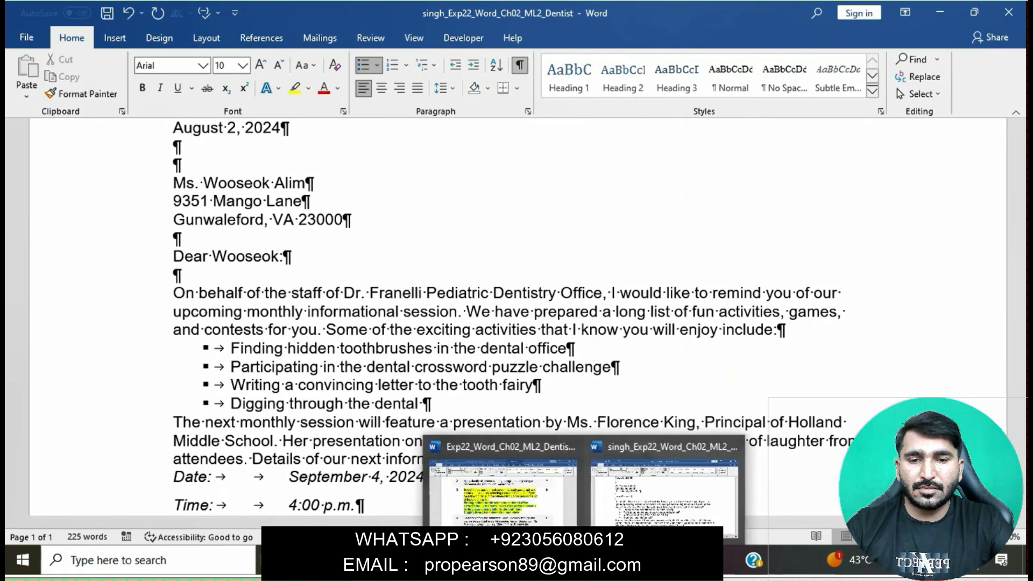
pyautogui.click(539, 506)
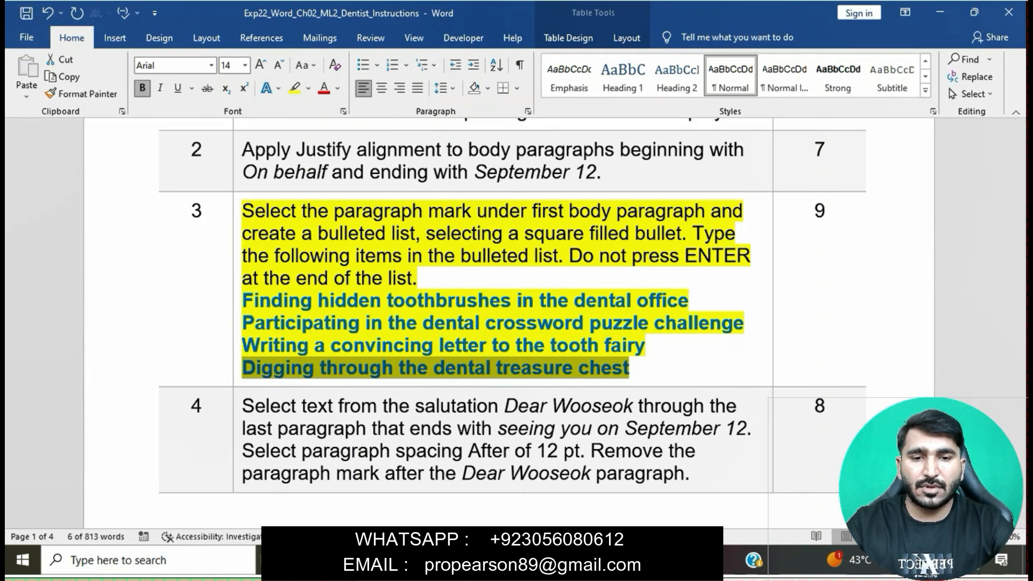
pyautogui.moveTo(587, 560)
pyautogui.click(654, 484)
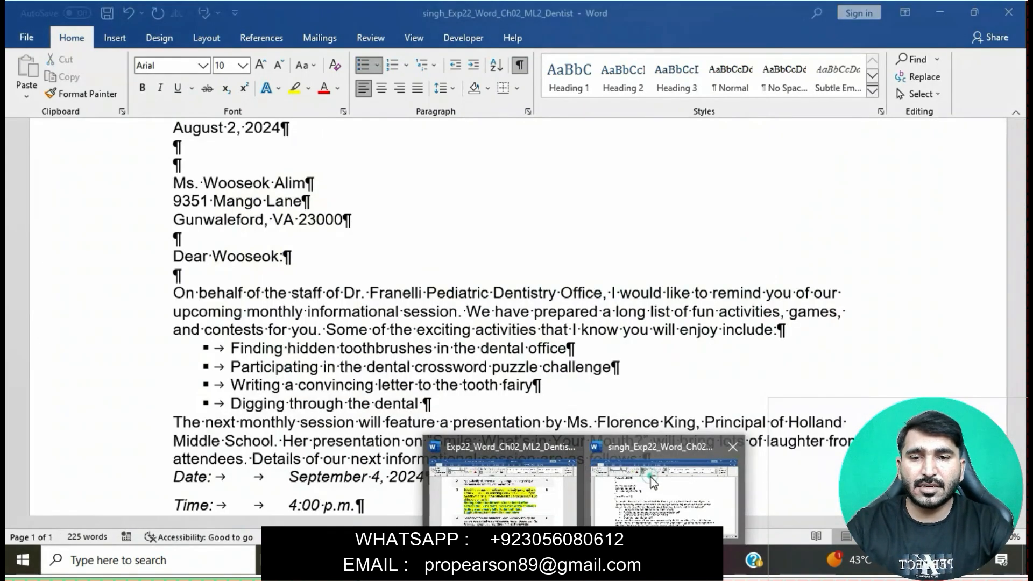
pyautogui.write('sure')
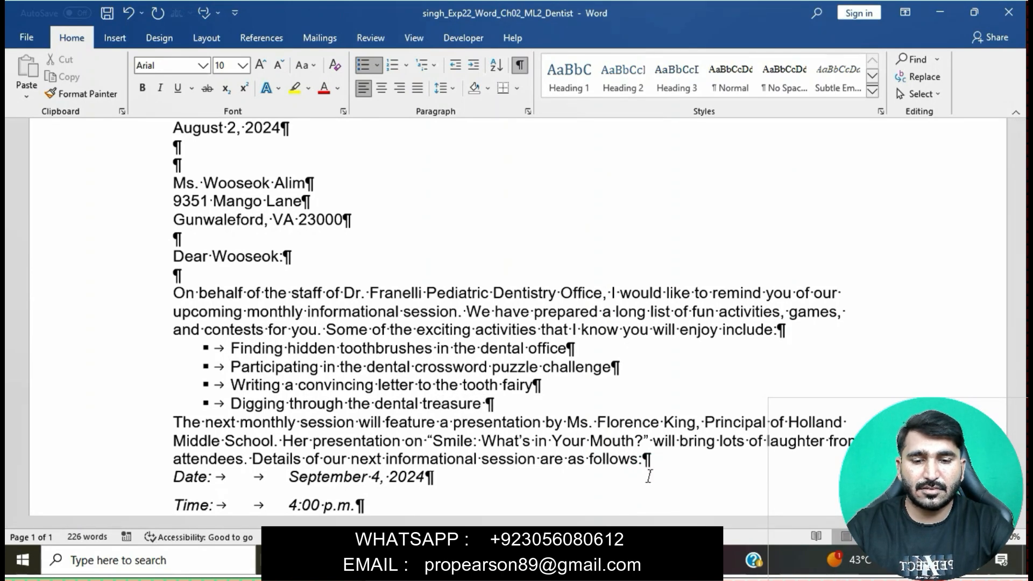
# - Recheck the instructions and complete the letter's fourth bullet with "chest", without starting another line
pyautogui.moveTo(571, 560)
pyautogui.click(527, 456)
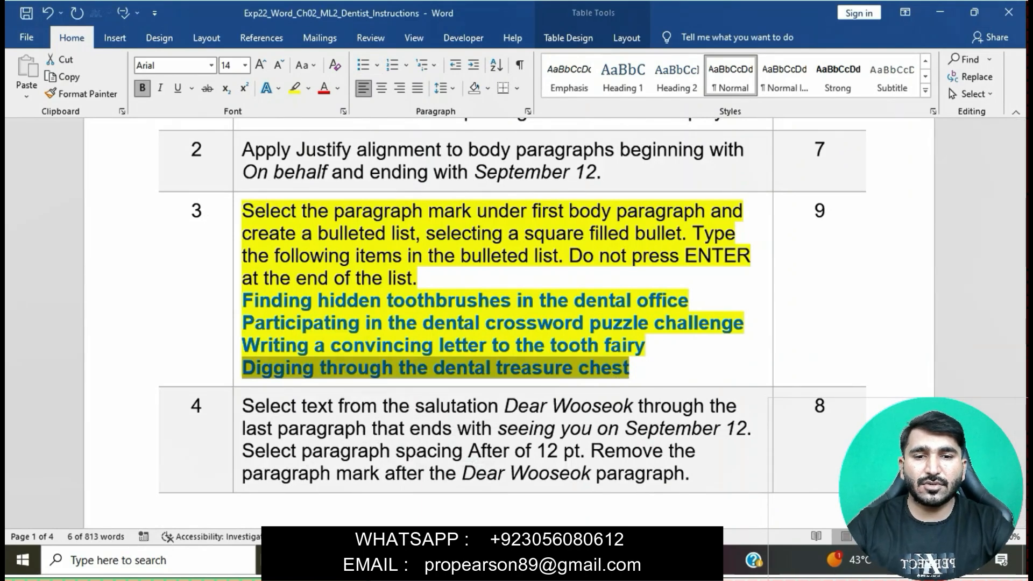
pyautogui.moveTo(571, 561)
pyautogui.click(646, 484)
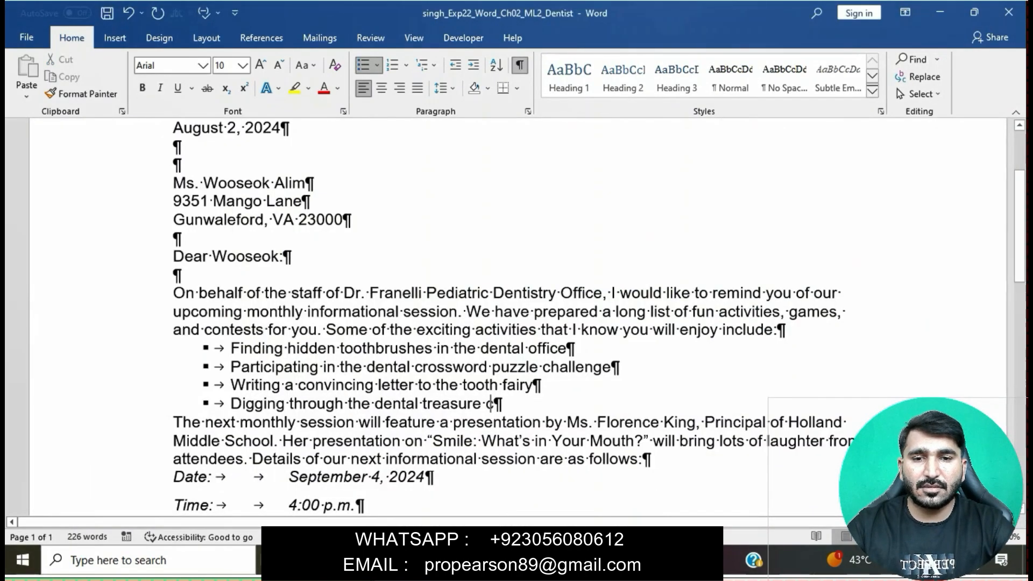
pyautogui.write('hest')
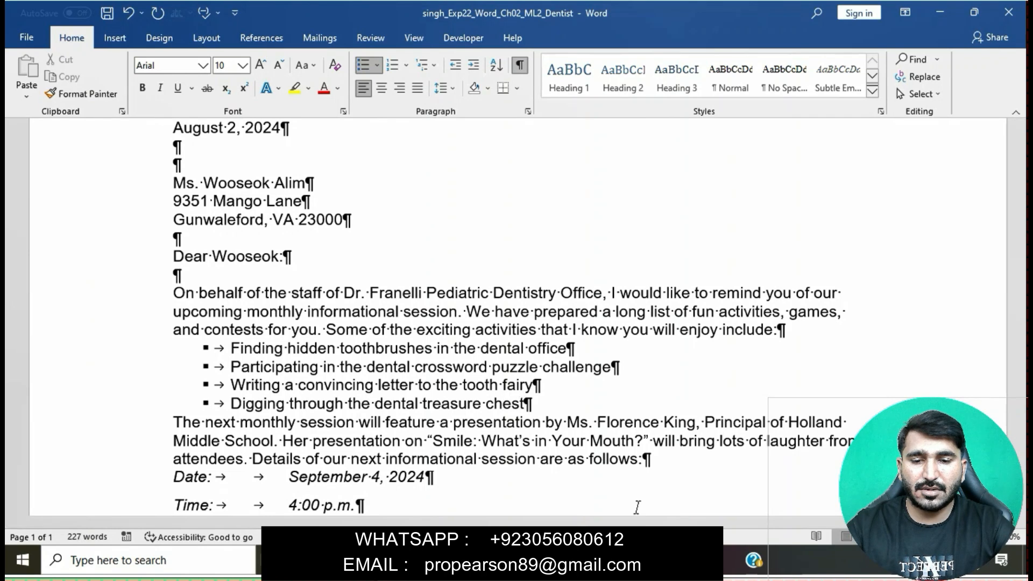
# - Return to the instructions document and remove the yellow highlight from the completed instruction 3
pyautogui.moveTo(571, 560)
pyautogui.click(550, 501)
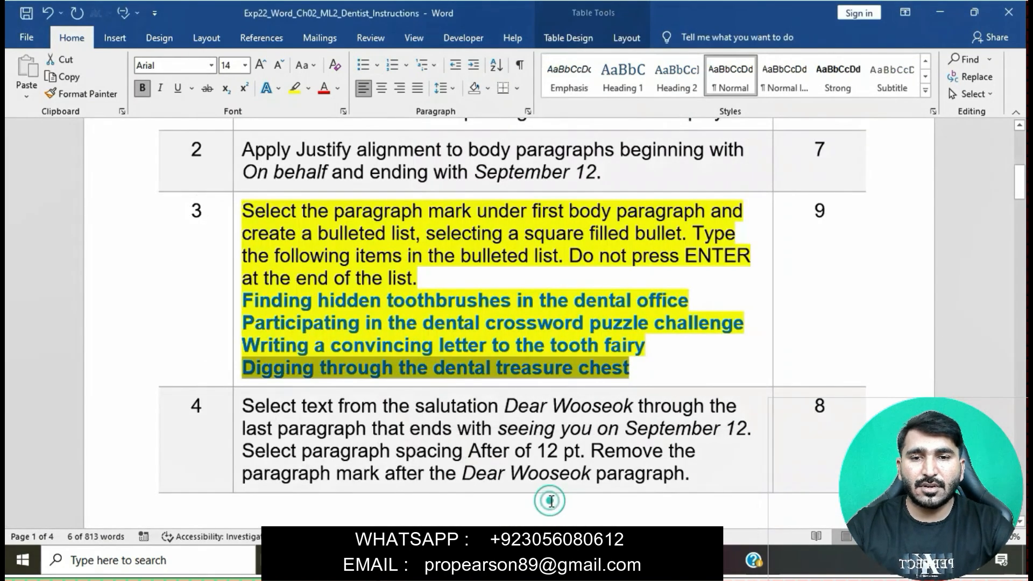
pyautogui.click(485, 350)
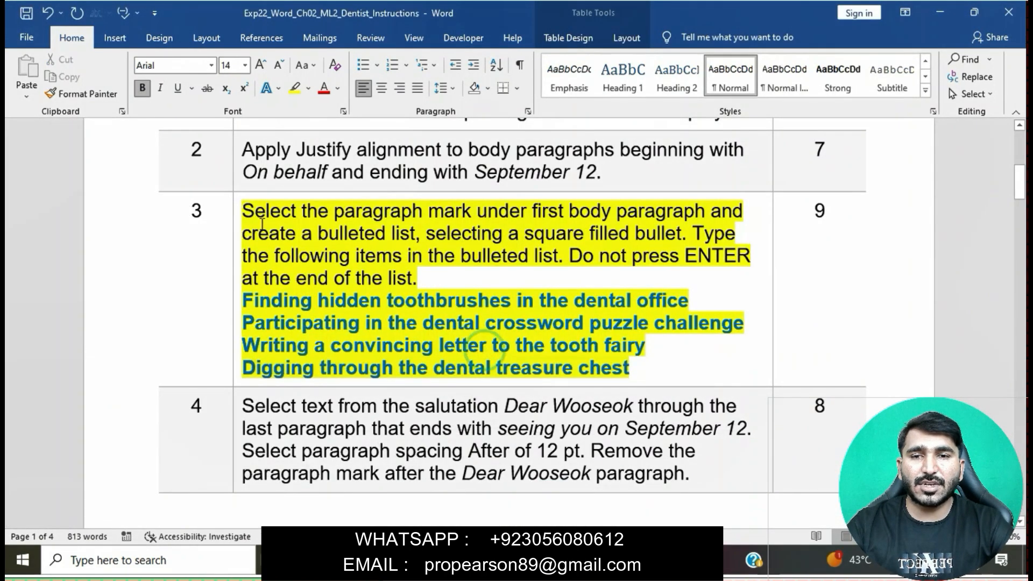
pyautogui.click(239, 213)
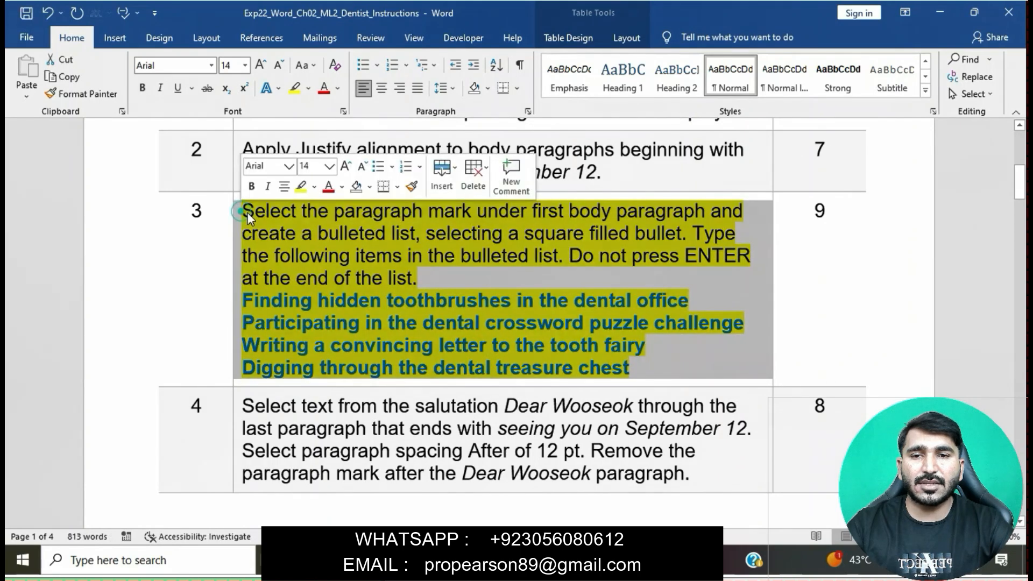
pyautogui.click(308, 192)
# - Highlight the text of instruction 4, on paragraph spacing After of 12 pt, in yellow
pyautogui.scroll(-3, 387, 304)
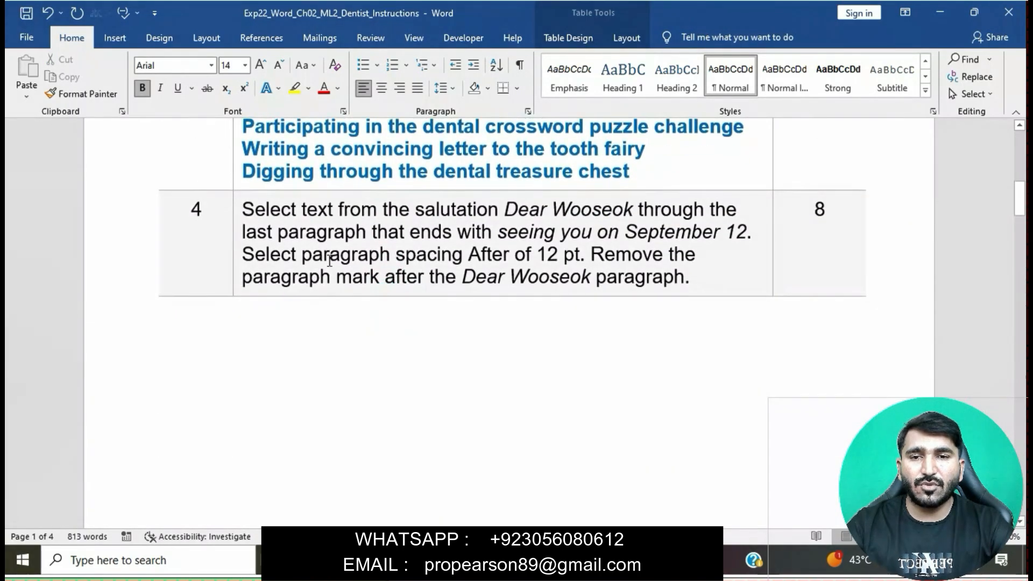
pyautogui.click(241, 218)
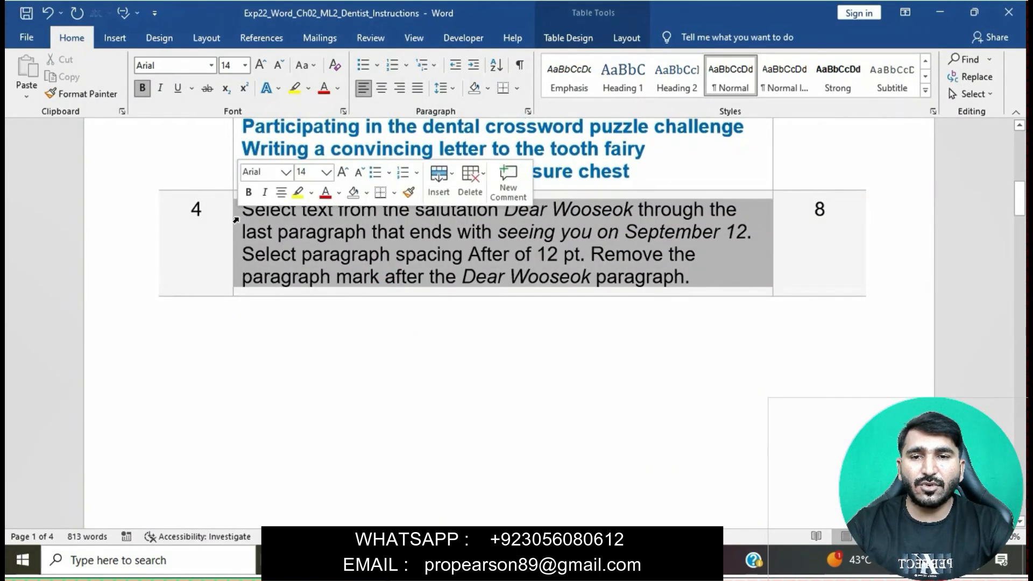
pyautogui.click(296, 194)
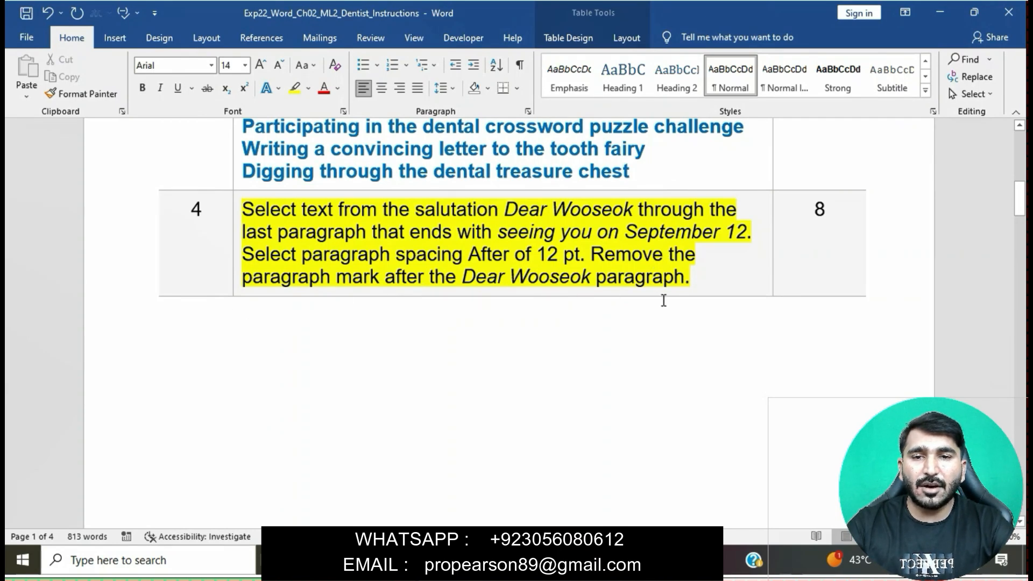
# - Examine the text range named in instruction 4 and locate the letter's closing paragraph ending with "seeing you on September 12"
pyautogui.click(236, 215)
pyautogui.click(249, 211)
pyautogui.moveTo(245, 210); pyautogui.dragTo(753, 232)
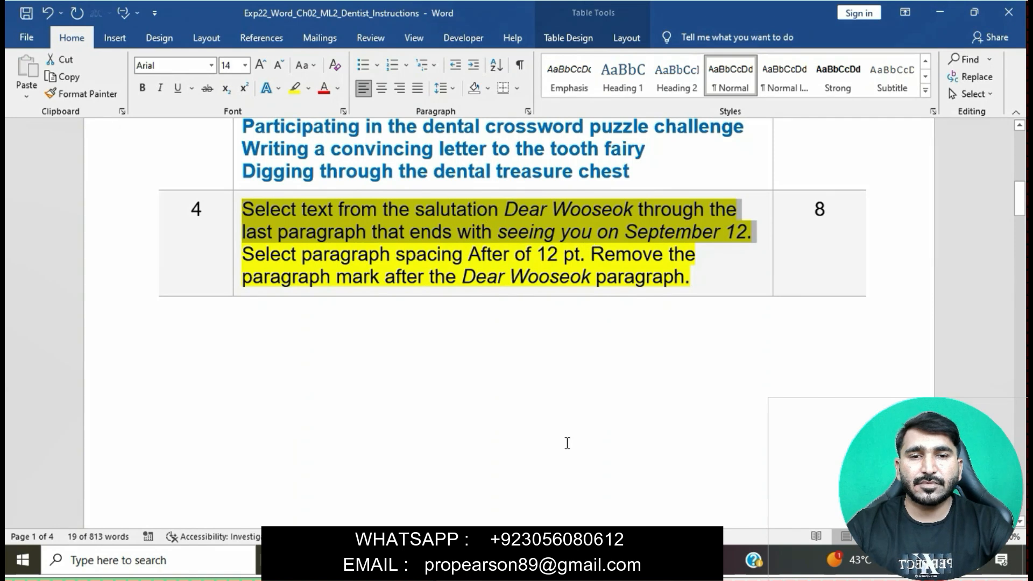
pyautogui.moveTo(572, 560)
pyautogui.click(646, 499)
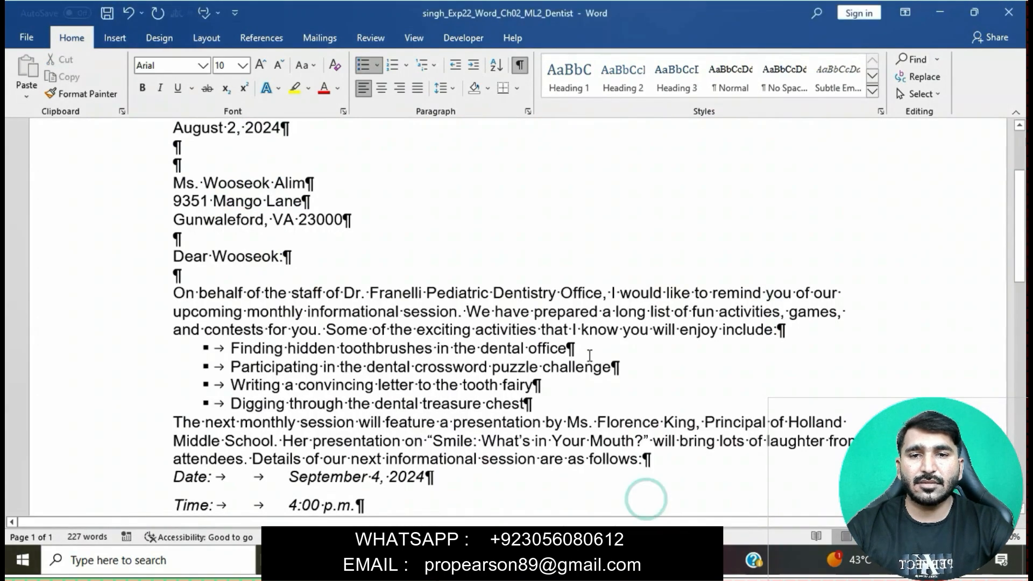
pyautogui.scroll(-10, 590, 355)
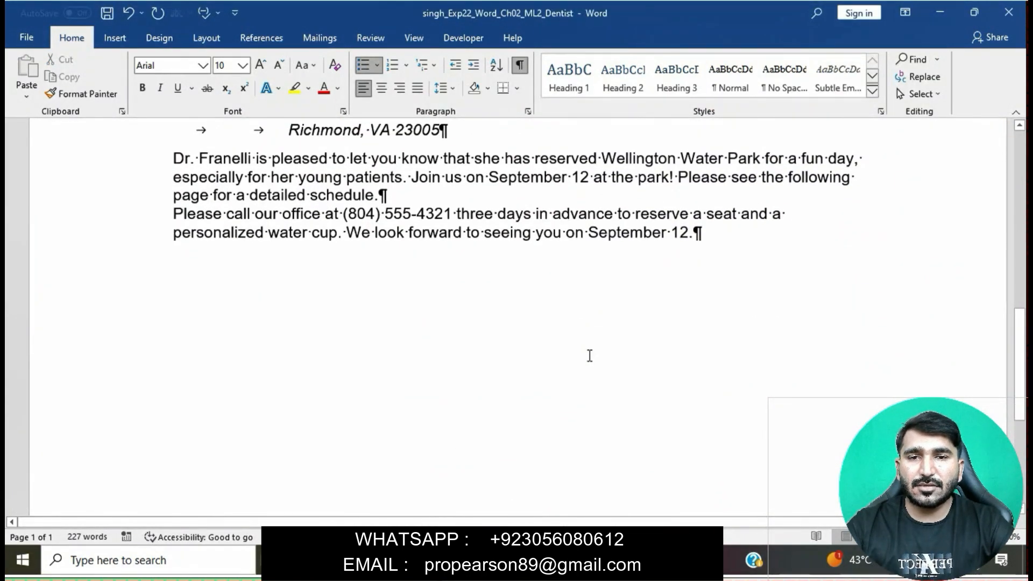
pyautogui.scroll(-4, 589, 355)
pyautogui.scroll(6, 590, 355)
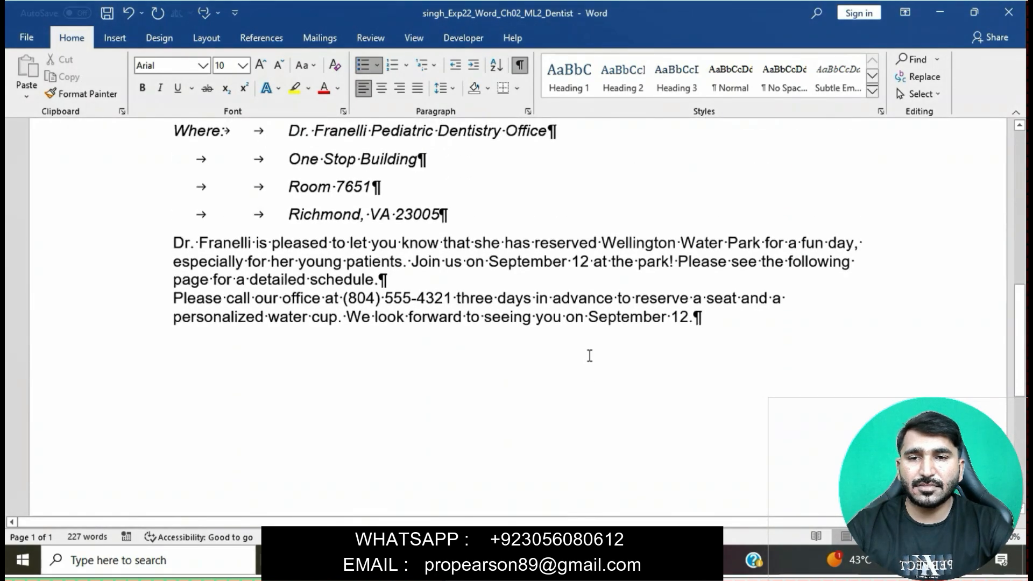
pyautogui.scroll(-5, 590, 355)
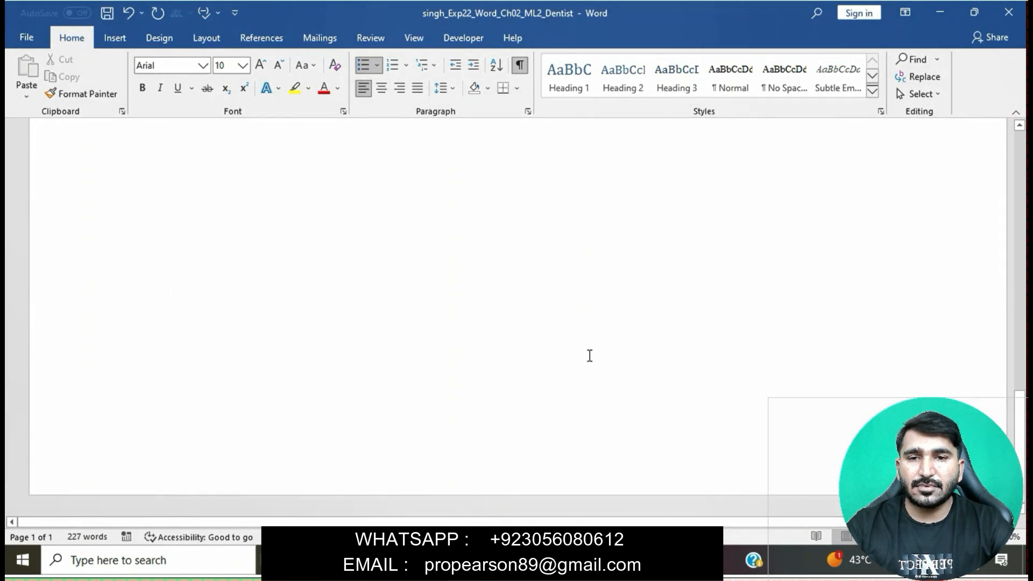
pyautogui.scroll(10, 590, 355)
pyautogui.scroll(-5, 590, 355)
pyautogui.scroll(1, 590, 355)
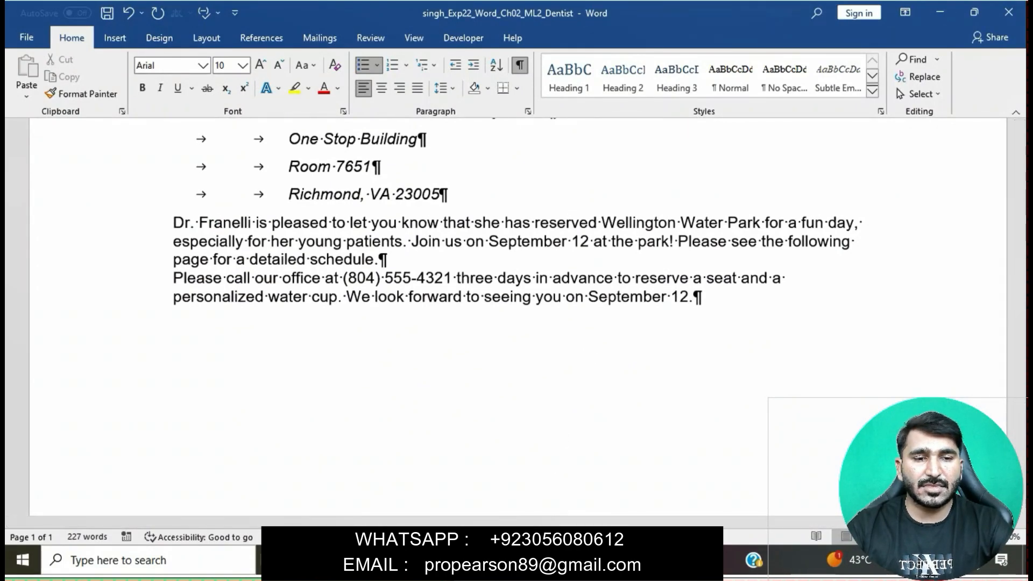
# - Compare the start and end of instruction 4's text range with the body of the letter
pyautogui.moveTo(584, 562)
pyautogui.click(560, 512)
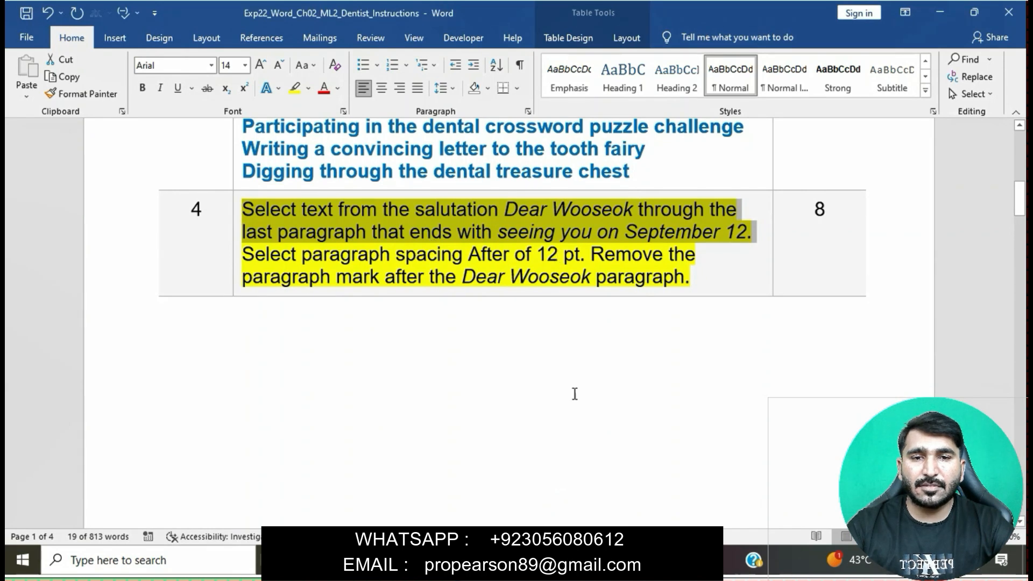
pyautogui.moveTo(584, 563)
pyautogui.click(641, 486)
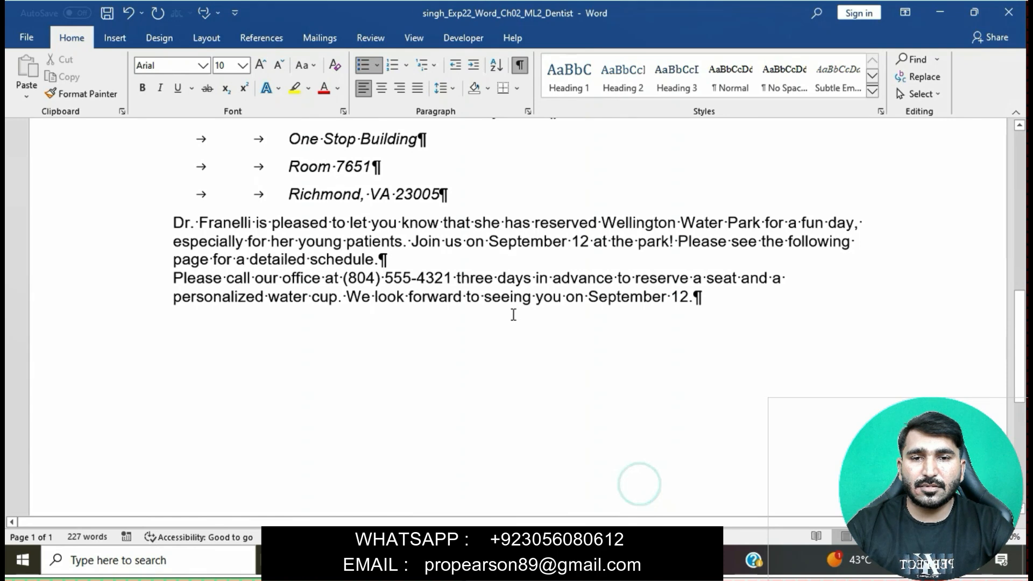
pyautogui.scroll(3, 514, 315)
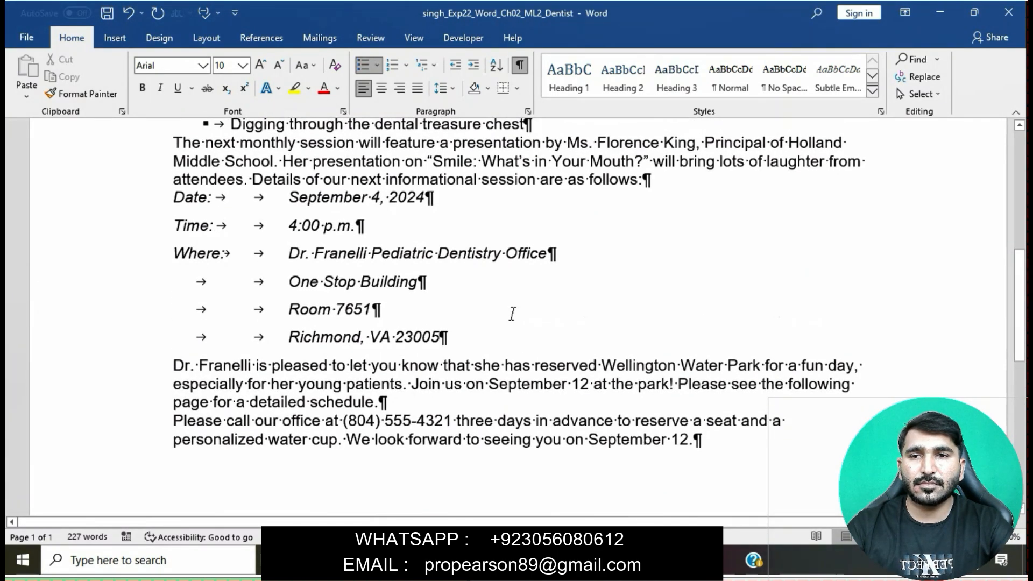
pyautogui.scroll(1, 512, 315)
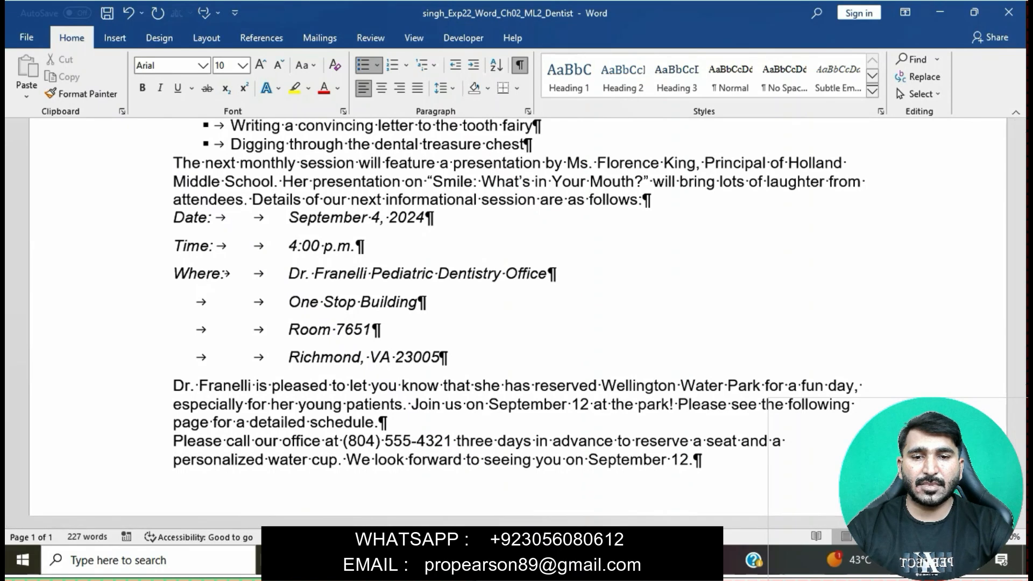
pyautogui.click(539, 502)
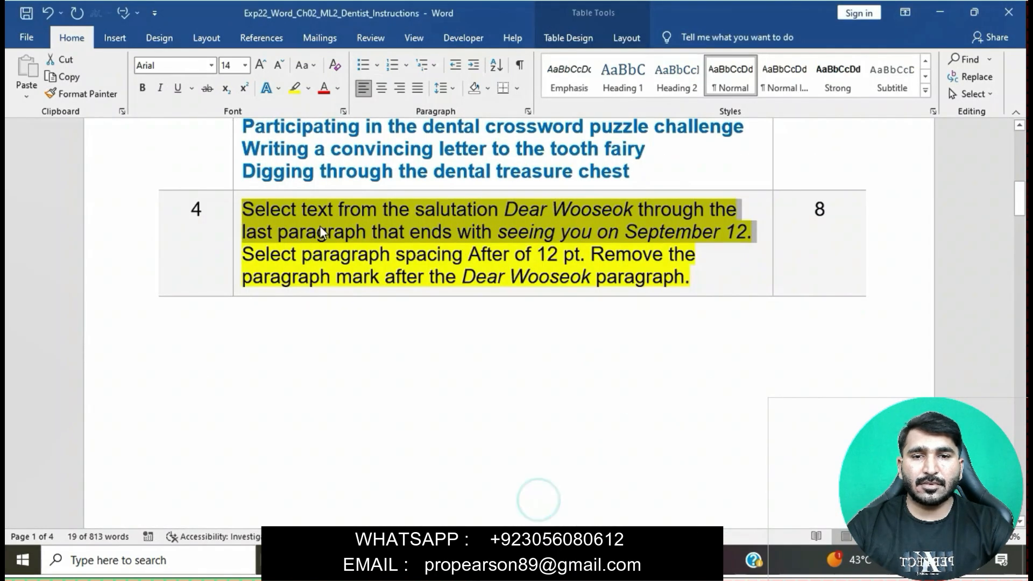
pyautogui.click(431, 226)
pyautogui.moveTo(576, 560)
pyautogui.click(636, 517)
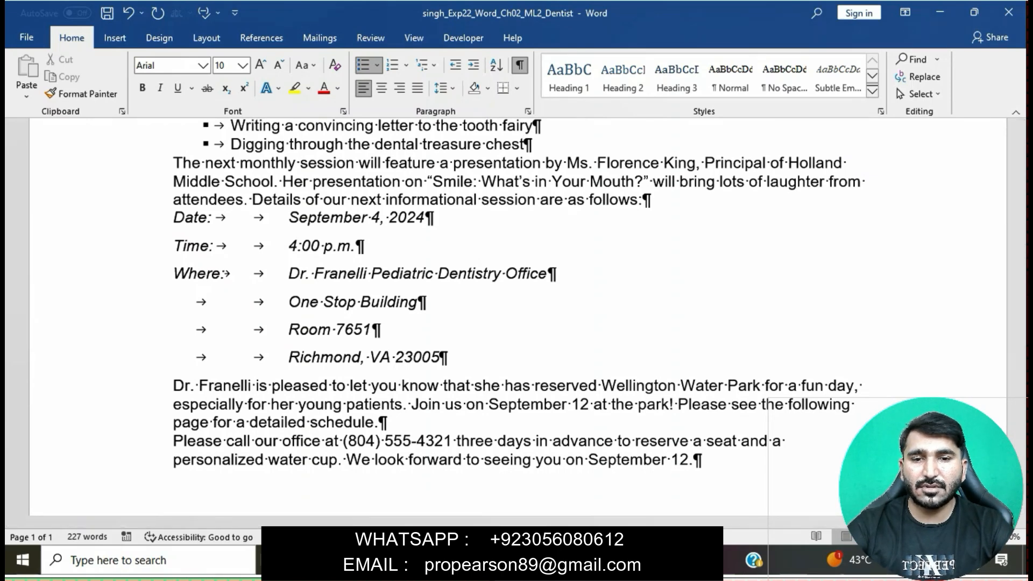
pyautogui.moveTo(576, 560)
pyautogui.click(566, 508)
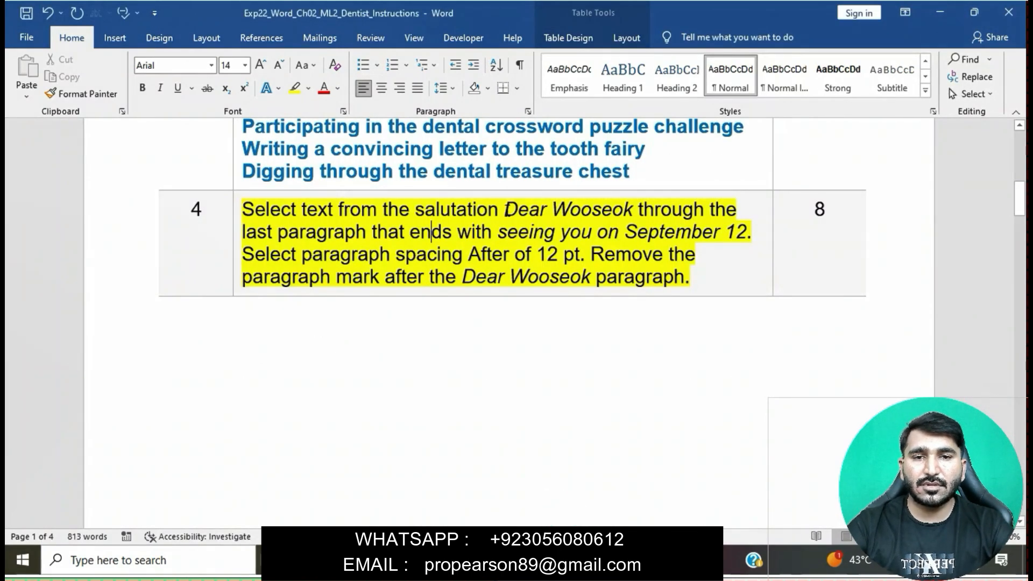
# - Copy the salutation wording from instruction 4, search the letter for it, and place the cursor at its start
pyautogui.moveTo(506, 208); pyautogui.dragTo(607, 208)
pyautogui.hotkey('ctrl', 'c')
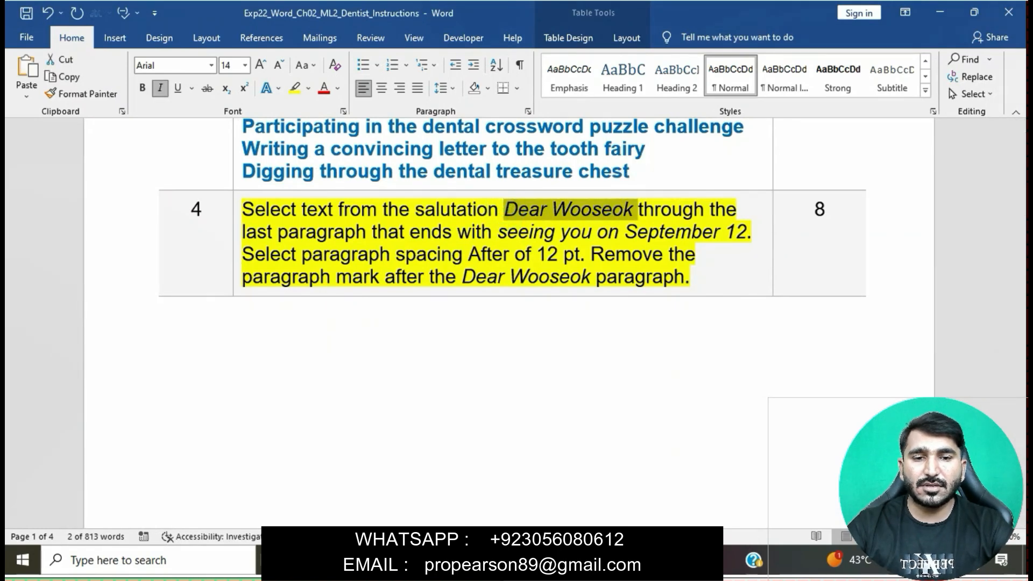
pyautogui.click(664, 482)
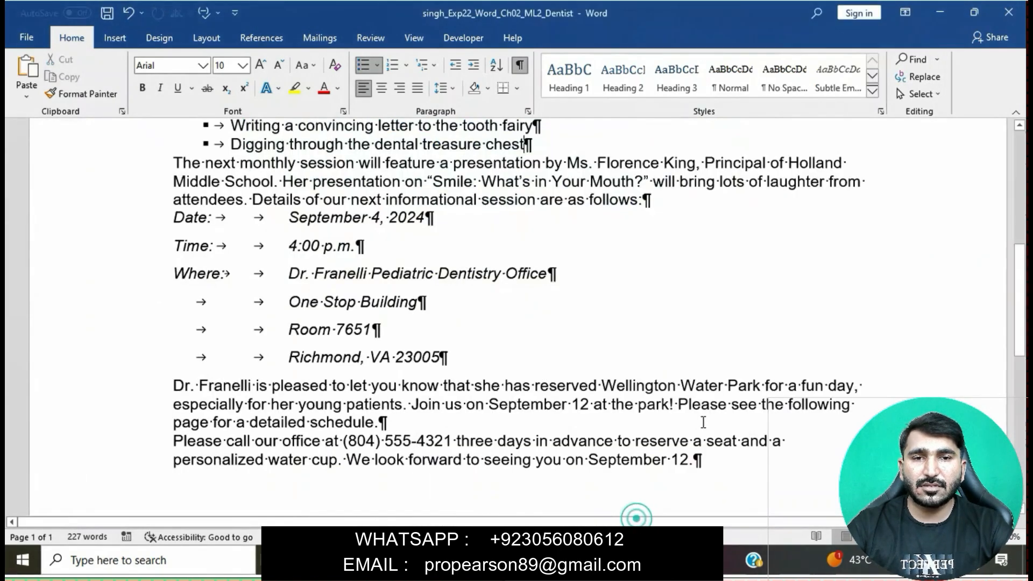
pyautogui.click(915, 59)
pyautogui.hotkey('ctrl', 'v')
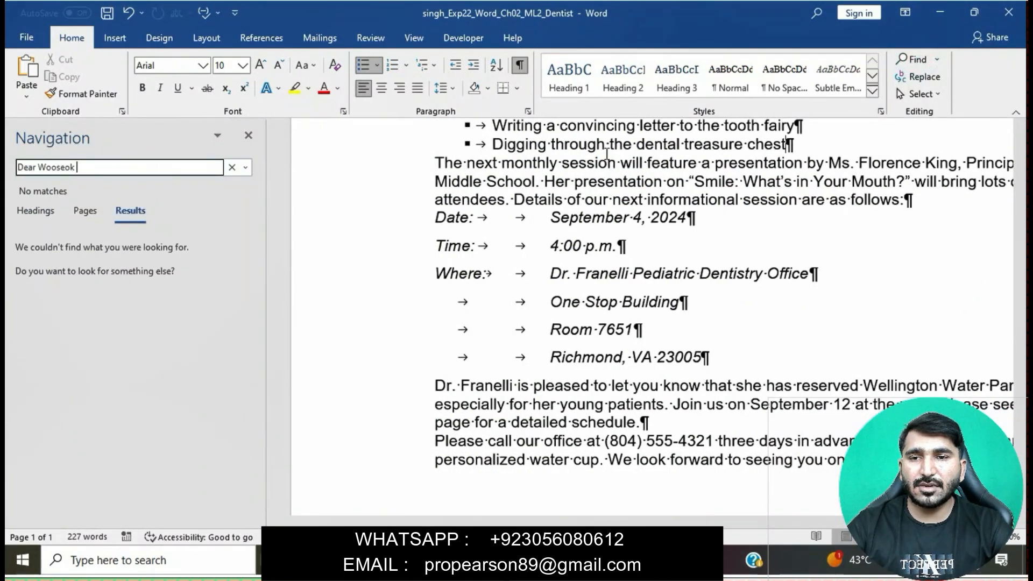
pyautogui.press('Return')
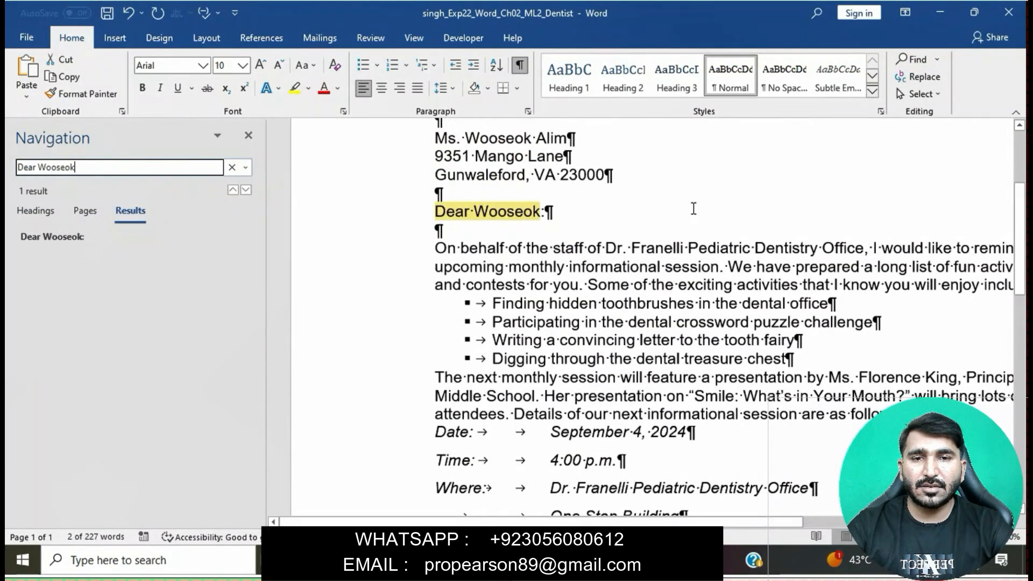
pyautogui.click(436, 210)
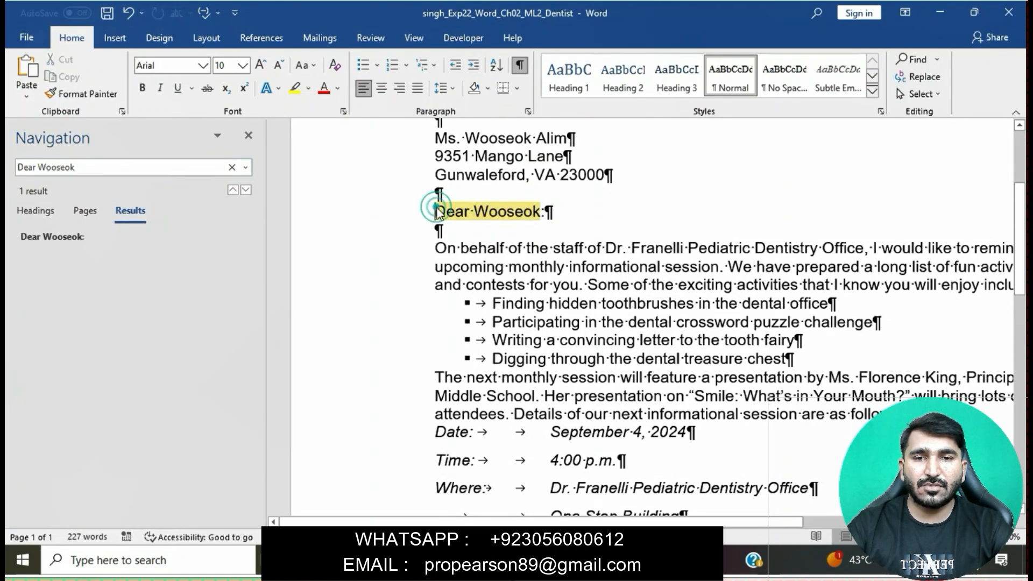
pyautogui.click(256, 137)
# - Set paragraph spacing After to 12 pt from the letter's salutation through the last paragraph ending "seeing you on September 12", following instruction 4
pyautogui.moveTo(583, 561)
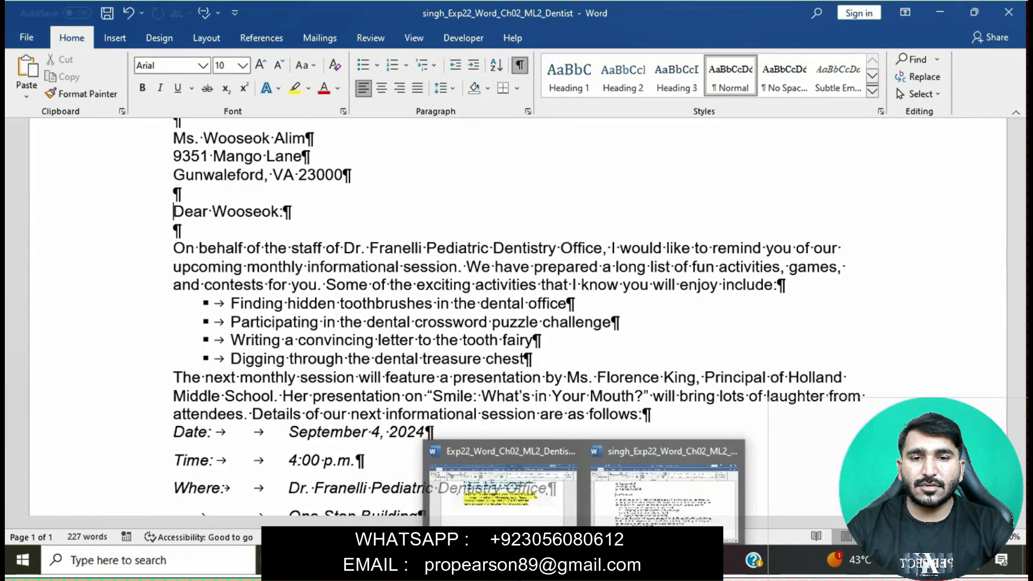
pyautogui.click(506, 479)
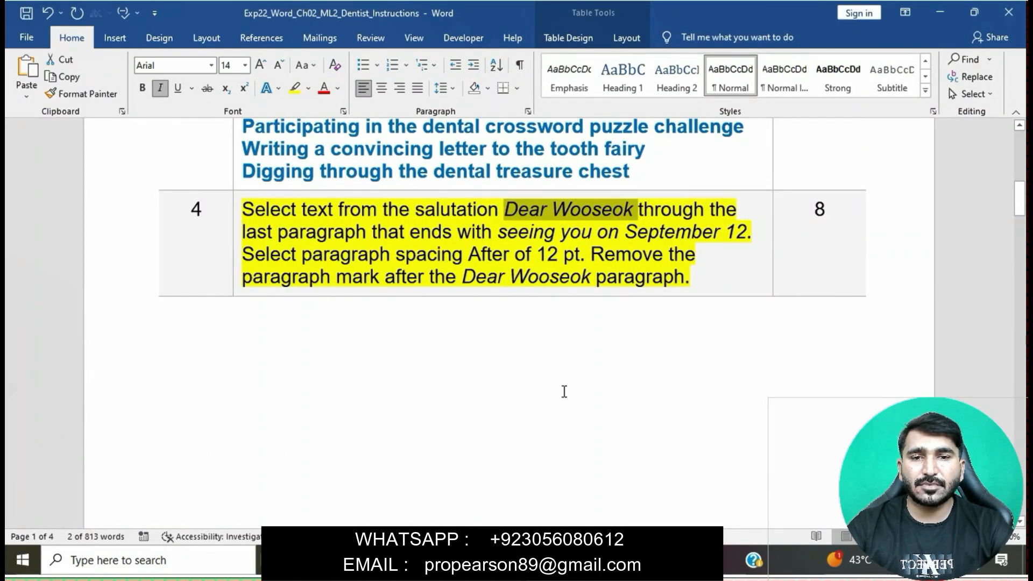
pyautogui.moveTo(584, 560)
pyautogui.click(611, 515)
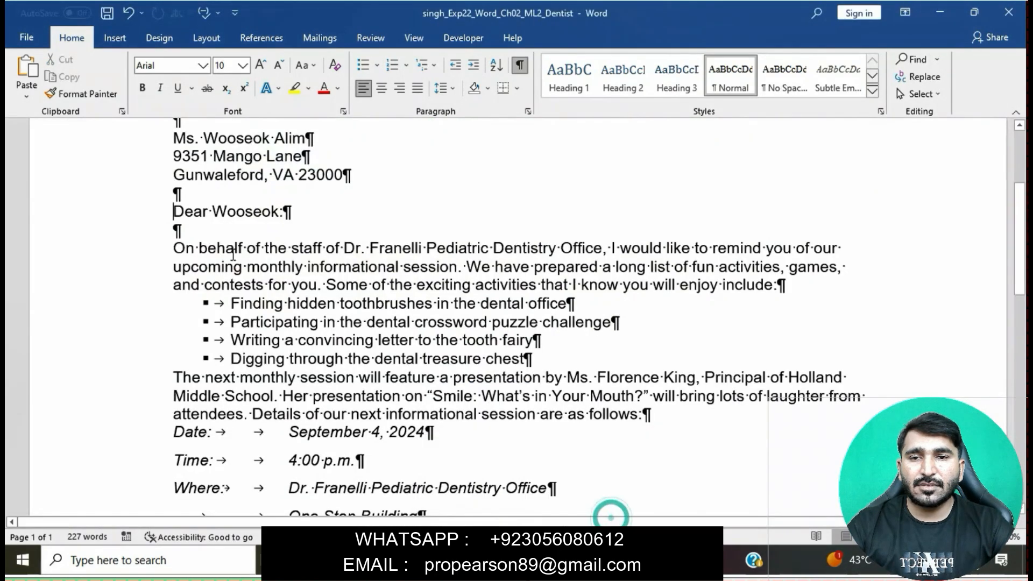
pyautogui.moveTo(169, 205); pyautogui.dragTo(729, 249)
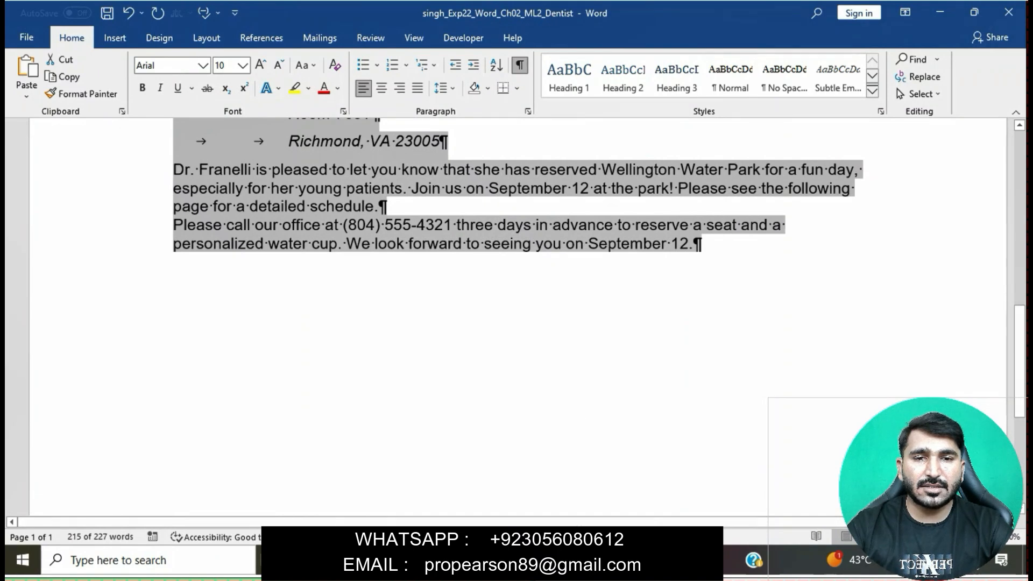
pyautogui.moveTo(583, 560)
pyautogui.click(537, 482)
pyautogui.moveTo(506, 210); pyautogui.dragTo(611, 209)
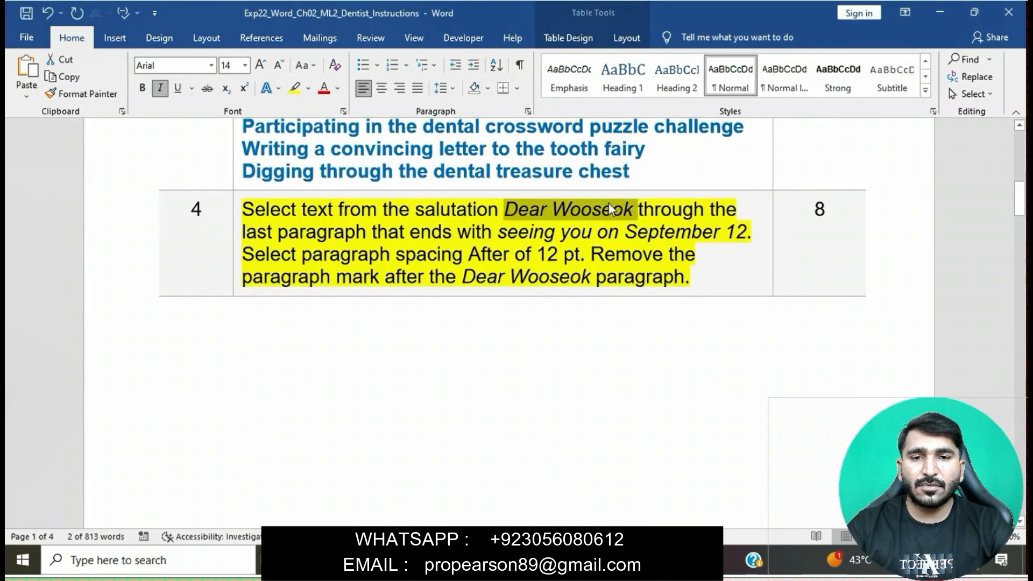
pyautogui.click(707, 214)
pyautogui.moveTo(245, 254); pyautogui.dragTo(583, 256)
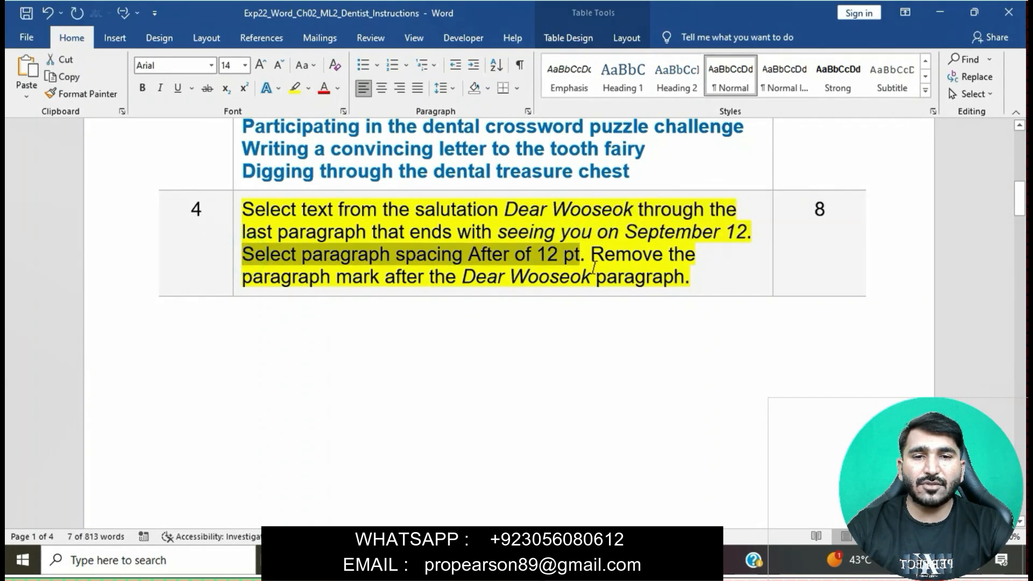
pyautogui.moveTo(584, 560)
pyautogui.click(653, 474)
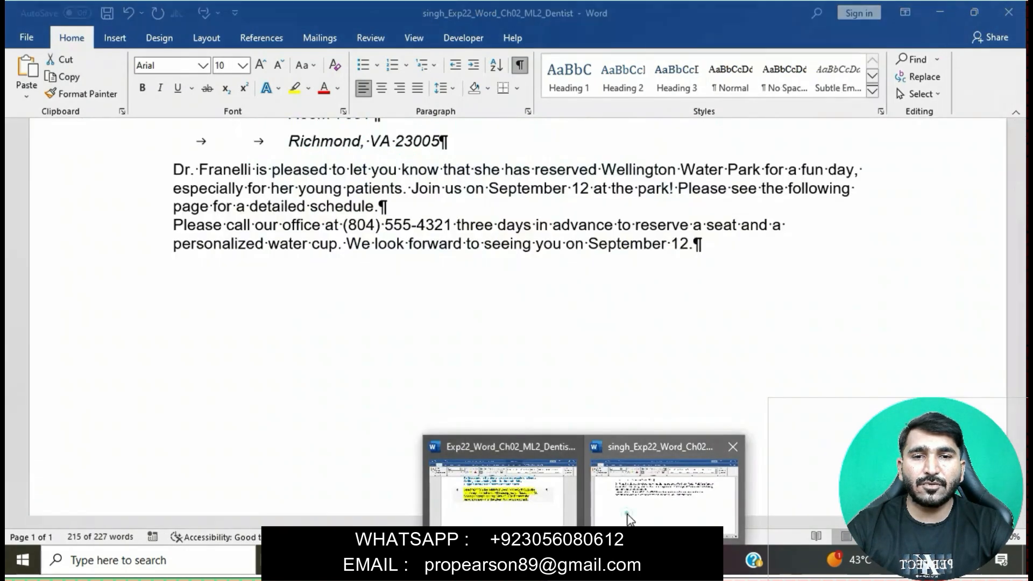
pyautogui.click(528, 112)
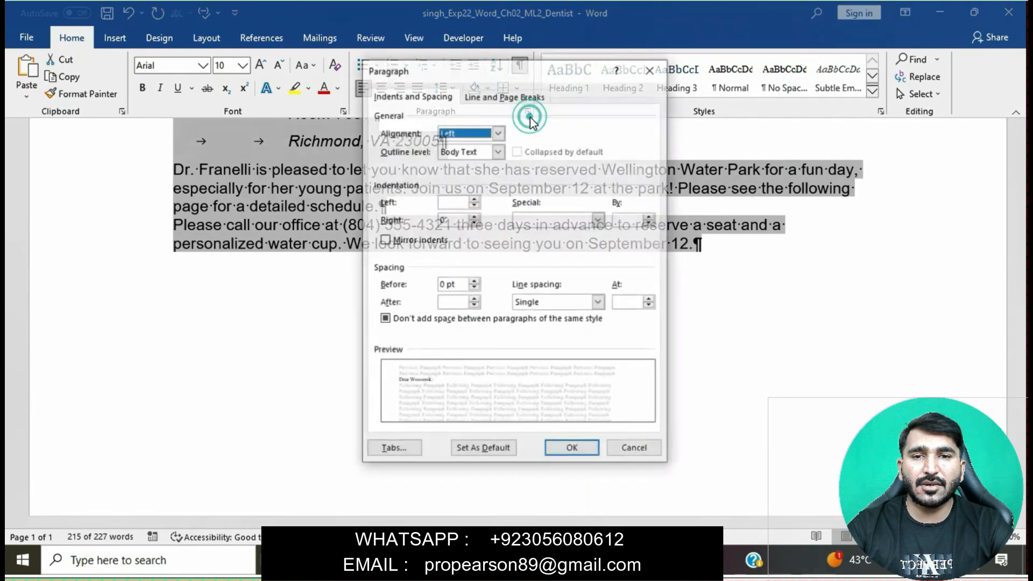
pyautogui.click(473, 305)
pyautogui.click(474, 300)
pyautogui.click(562, 450)
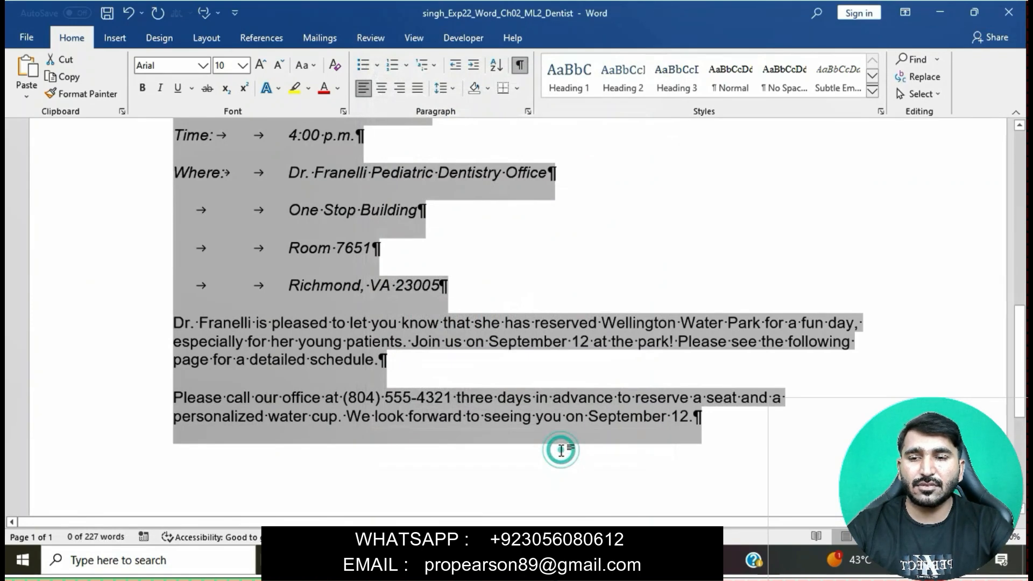
# - Read the last sentence of instruction 4 and delete the empty paragraph mark below the letter's salutation
pyautogui.click(583, 560)
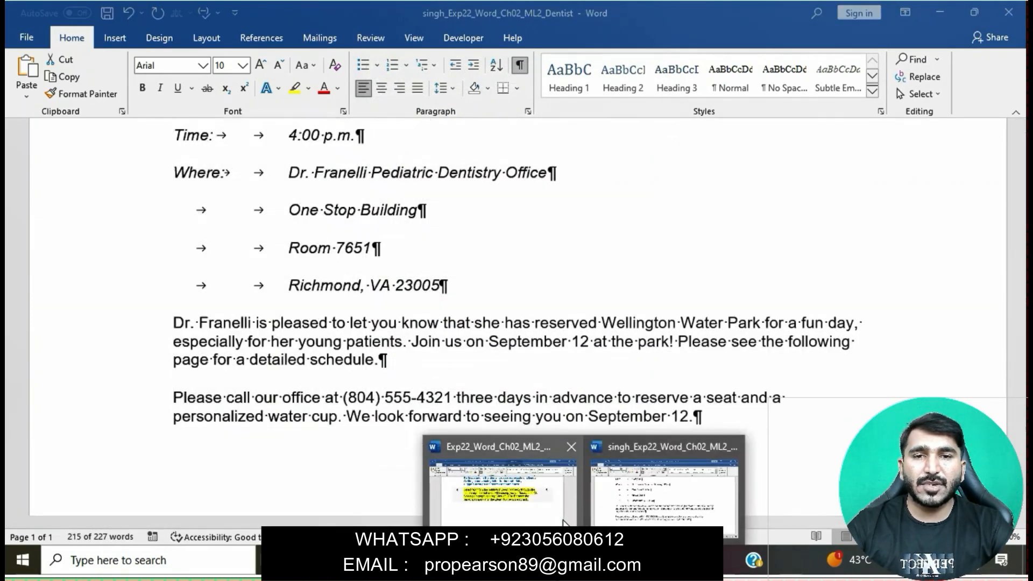
pyautogui.click(564, 522)
pyautogui.moveTo(595, 254); pyautogui.dragTo(725, 272)
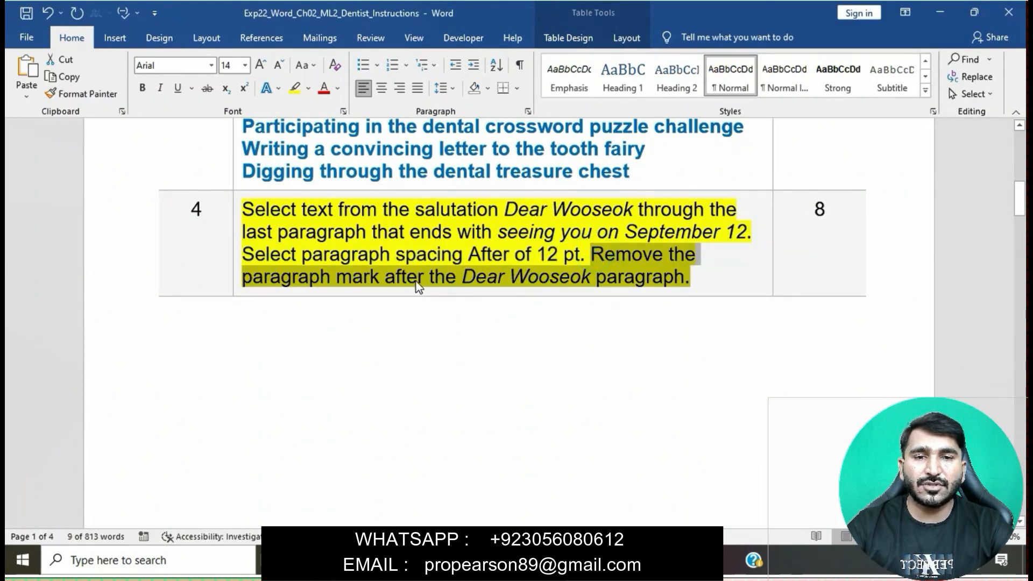
pyautogui.click(583, 561)
pyautogui.click(672, 482)
pyautogui.scroll(15, 600, 348)
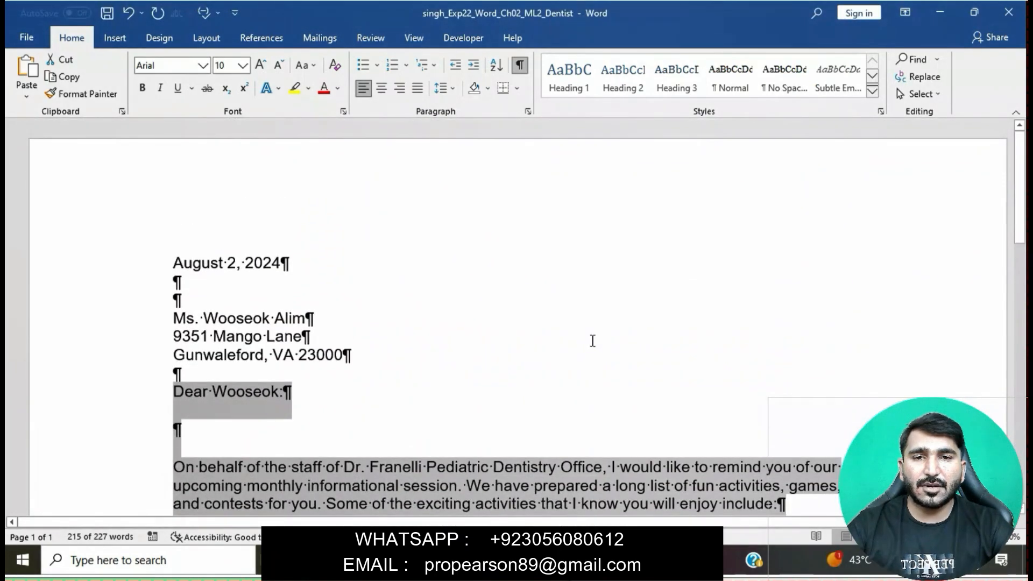
pyautogui.click(178, 433)
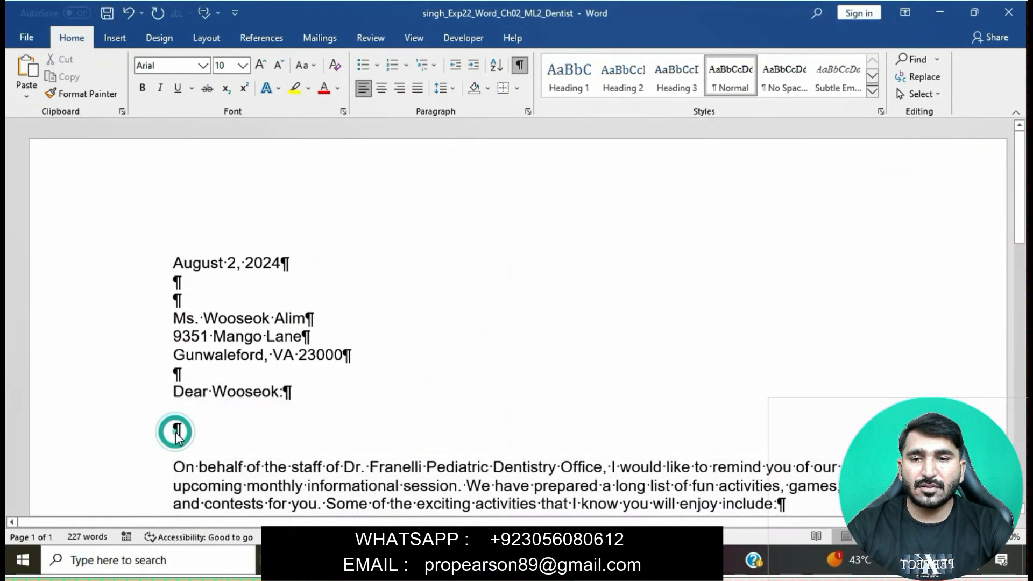
pyautogui.press('Delete')
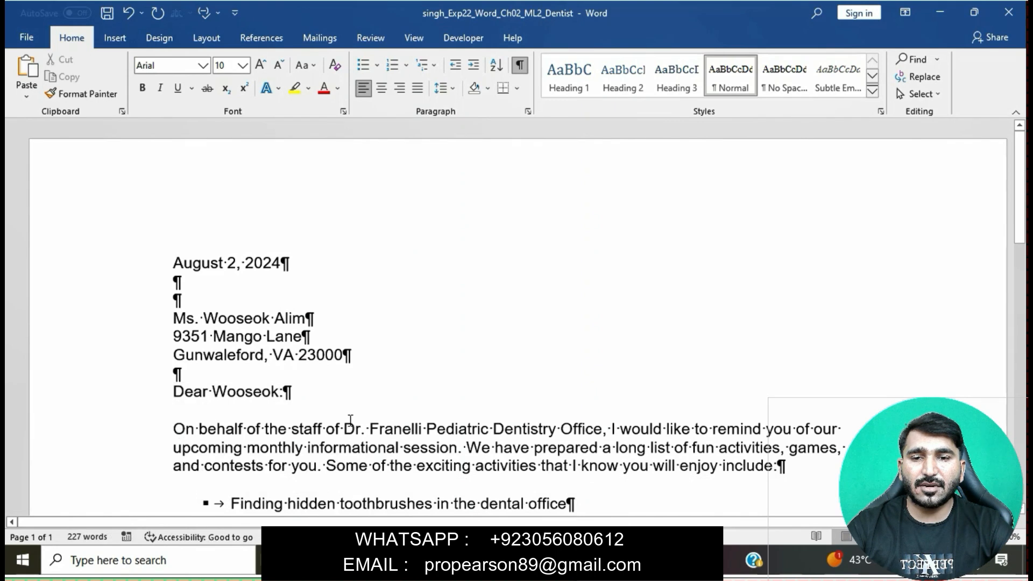
# - Recheck instruction 4 and undo the deletion of the empty paragraph mark below the salutation
pyautogui.moveTo(571, 560)
pyautogui.click(558, 517)
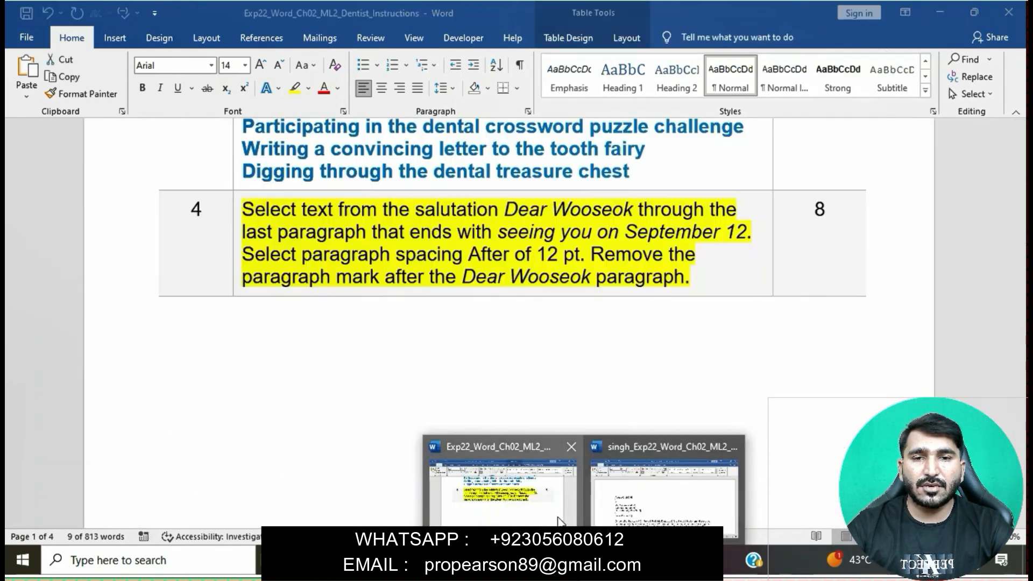
pyautogui.click(656, 485)
pyautogui.hotkey('ctrl', 'z')
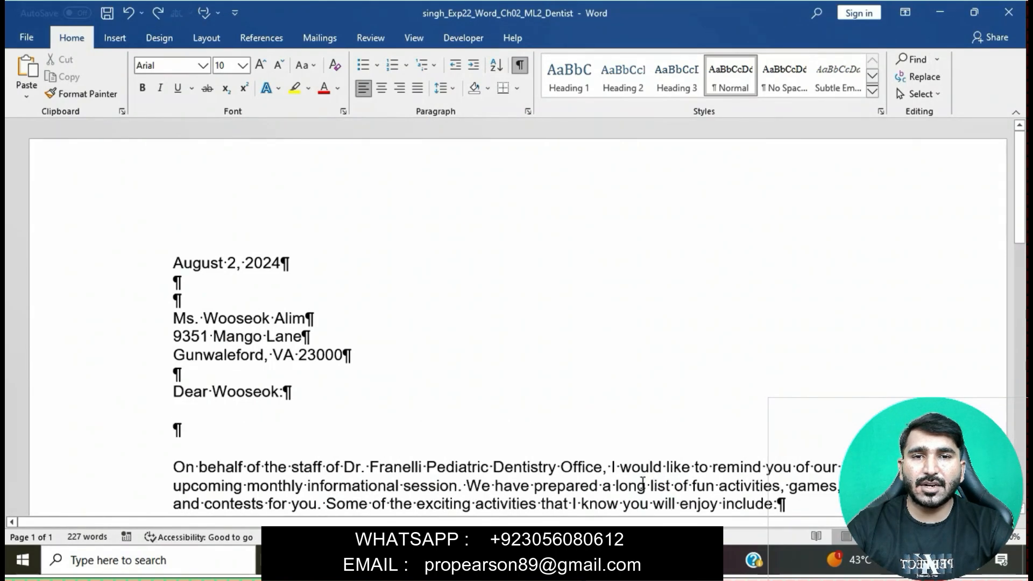
# - Delete the empty paragraph mark directly below the letter's salutation
pyautogui.click(297, 392)
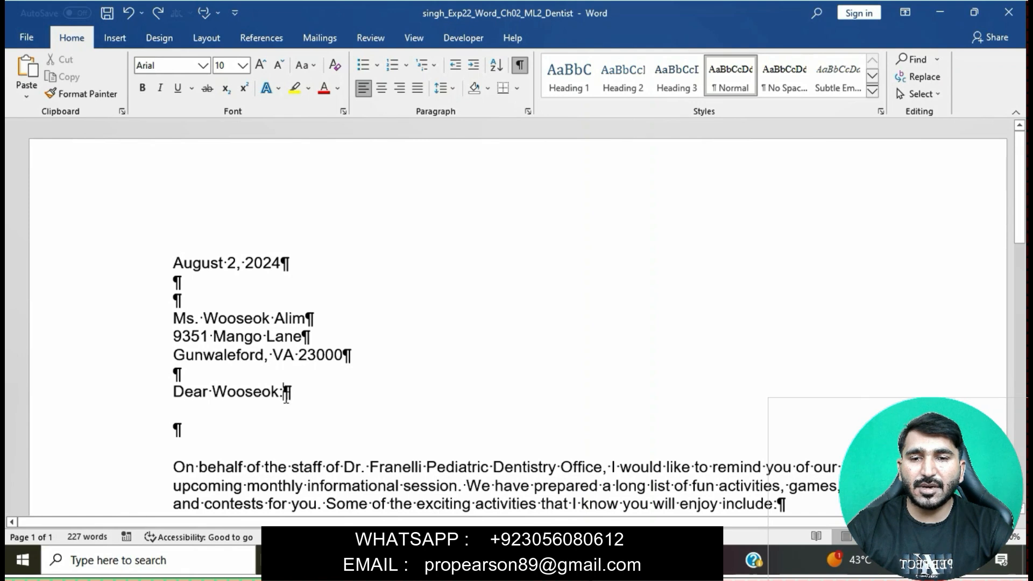
pyautogui.click(175, 429)
pyautogui.press('Delete')
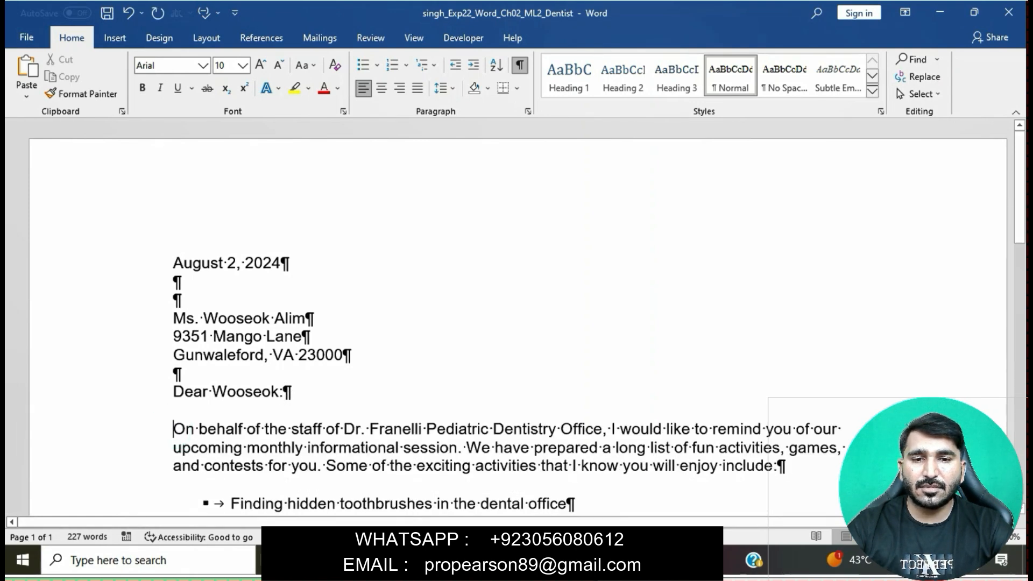
# - Switch to the instructions document and remove the yellow highlight from the text of instruction 4
pyautogui.moveTo(585, 561)
pyautogui.click(503, 490)
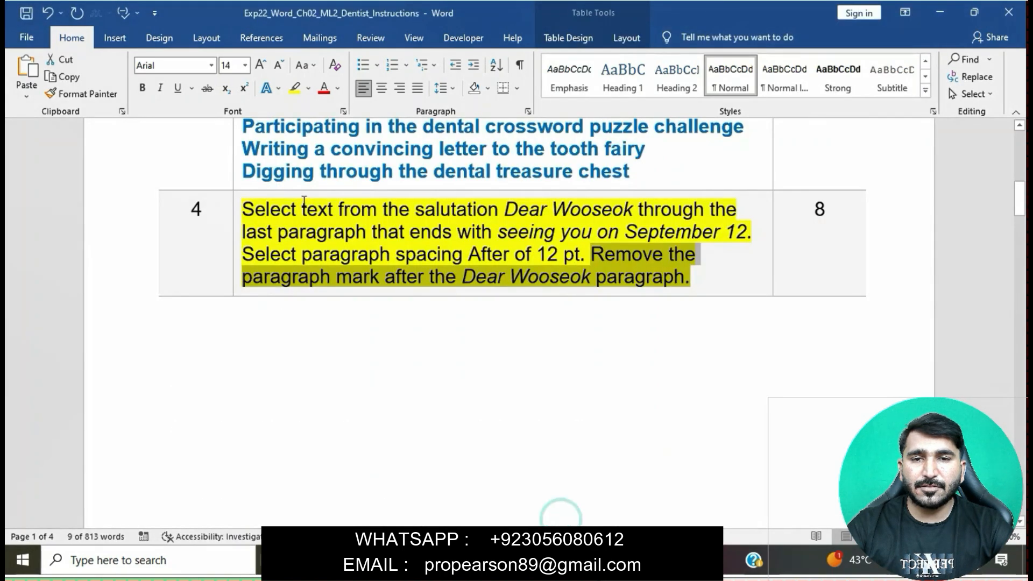
pyautogui.click(235, 215)
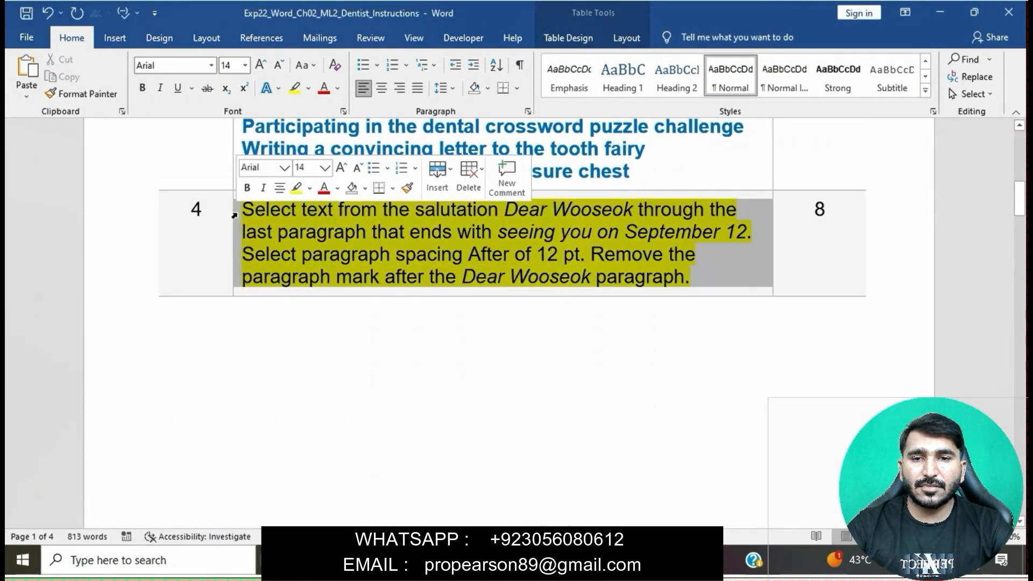
pyautogui.click(299, 190)
# - Highlight the text of instruction 5 in yellow and read through its requirements
pyautogui.scroll(-12, 372, 295)
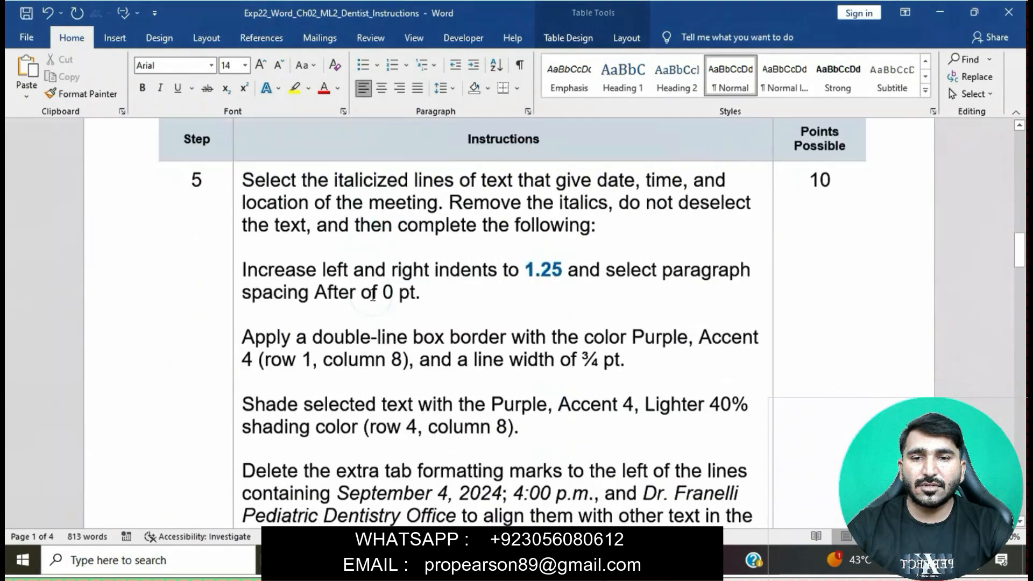
pyautogui.scroll(4, 253, 243)
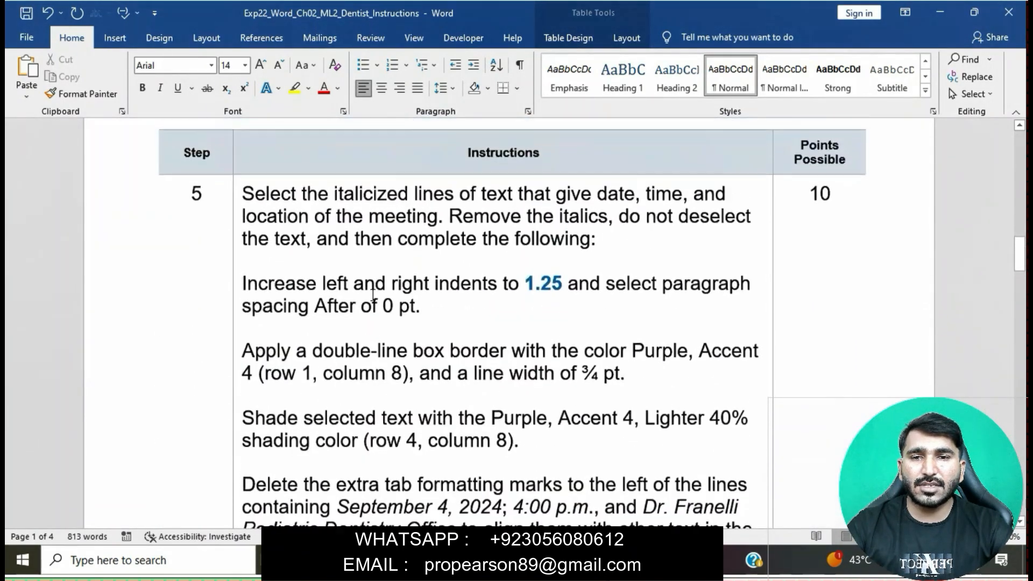
pyautogui.click(240, 233)
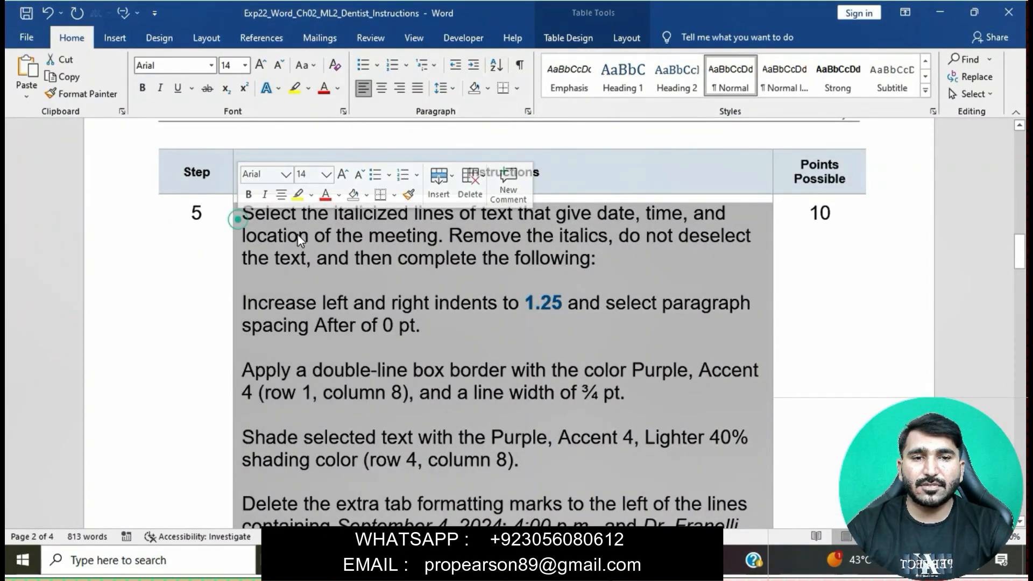
pyautogui.click(299, 196)
pyautogui.click(348, 276)
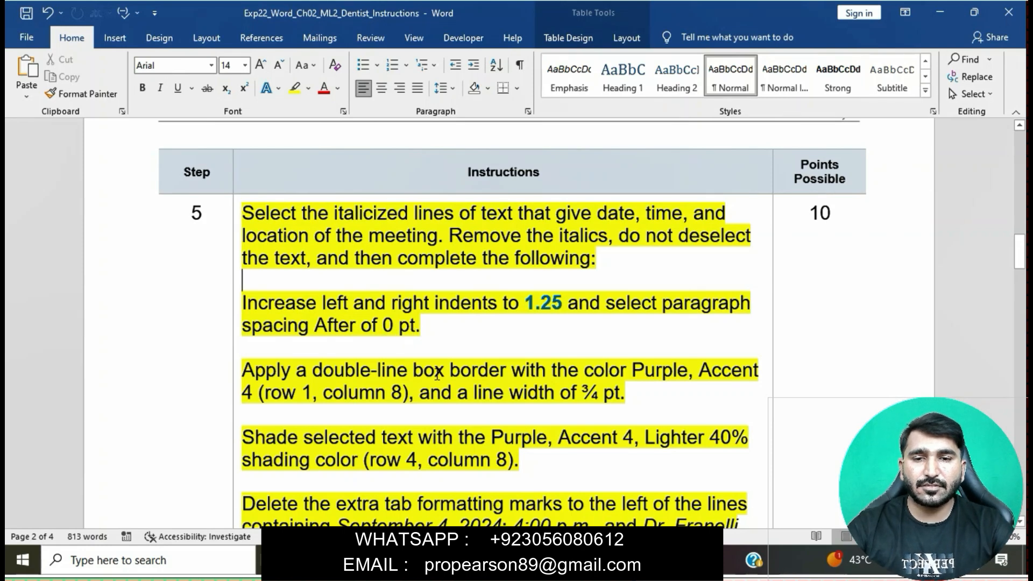
pyautogui.scroll(-1, 445, 375)
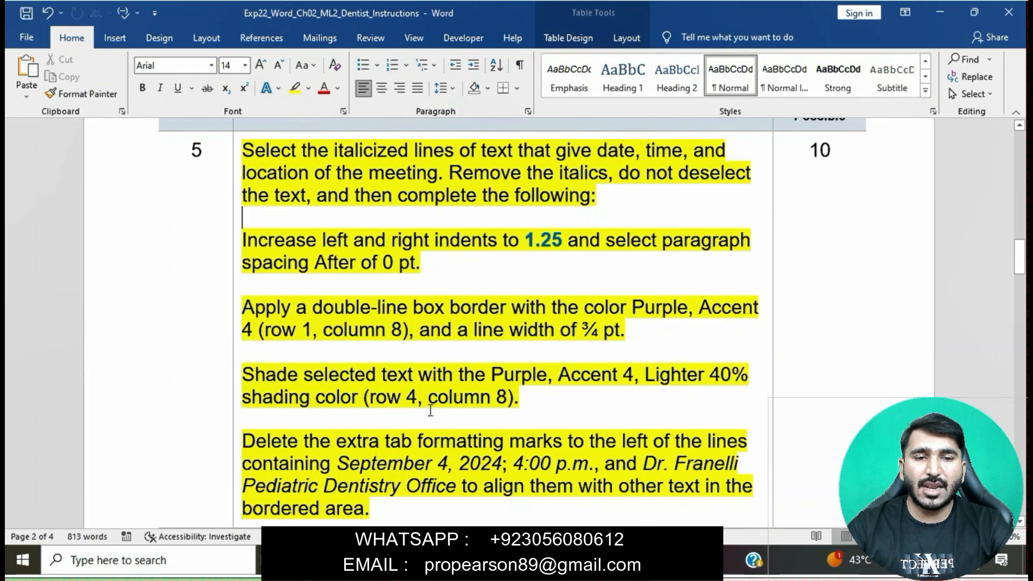
pyautogui.scroll(-3, 281, 450)
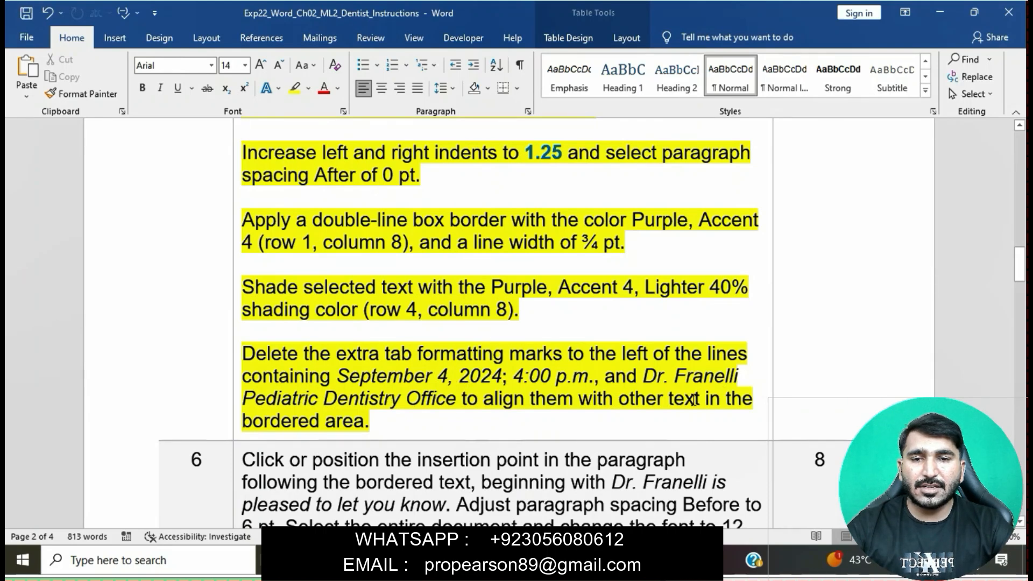
pyautogui.scroll(3, 415, 427)
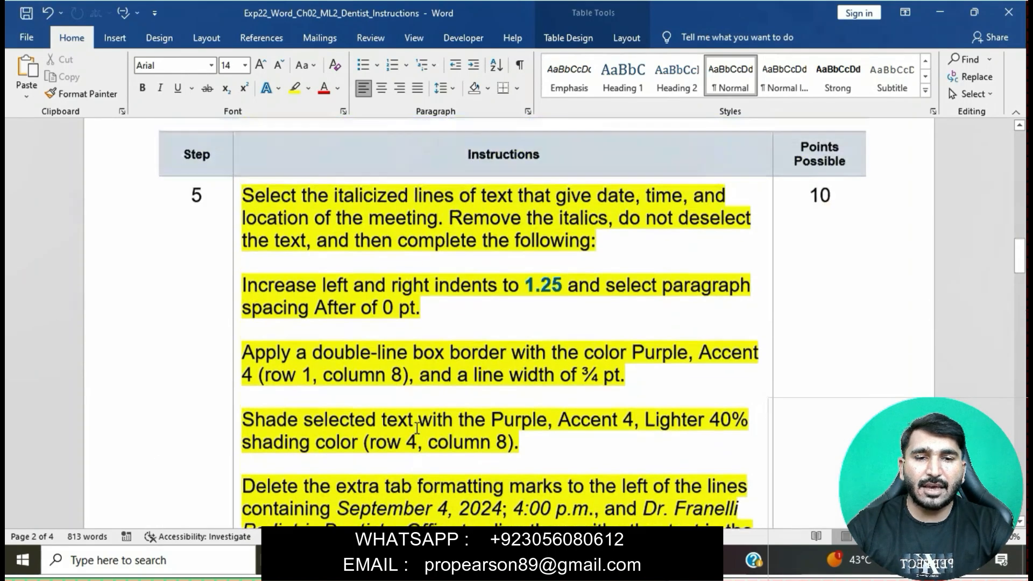
pyautogui.rightClick(416, 431)
pyautogui.press('Escape')
# - Mark the first sentence of instruction 5 and select the letter's italicized date, time and location lines
pyautogui.moveTo(242, 241); pyautogui.dragTo(439, 263)
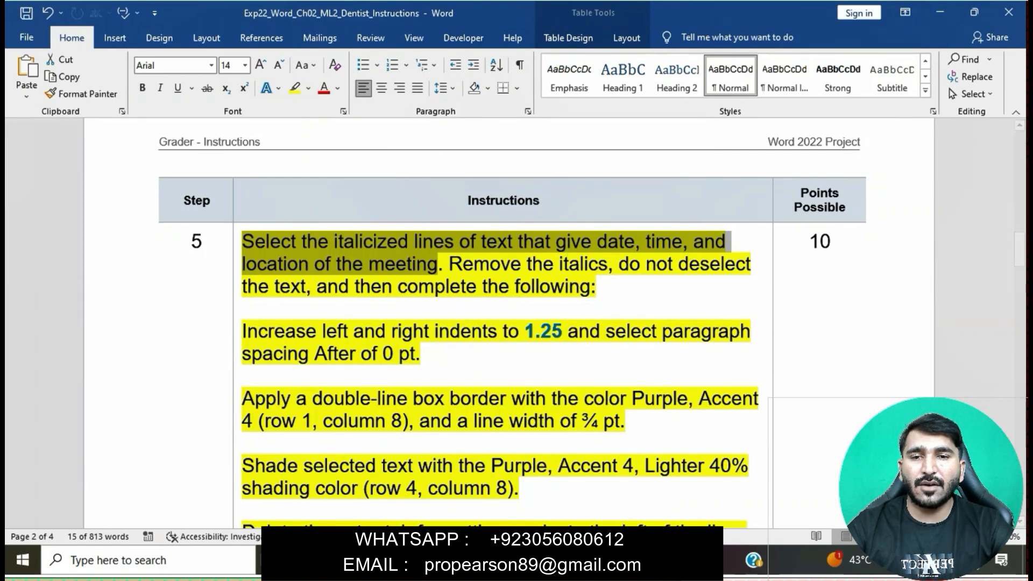
pyautogui.moveTo(583, 561)
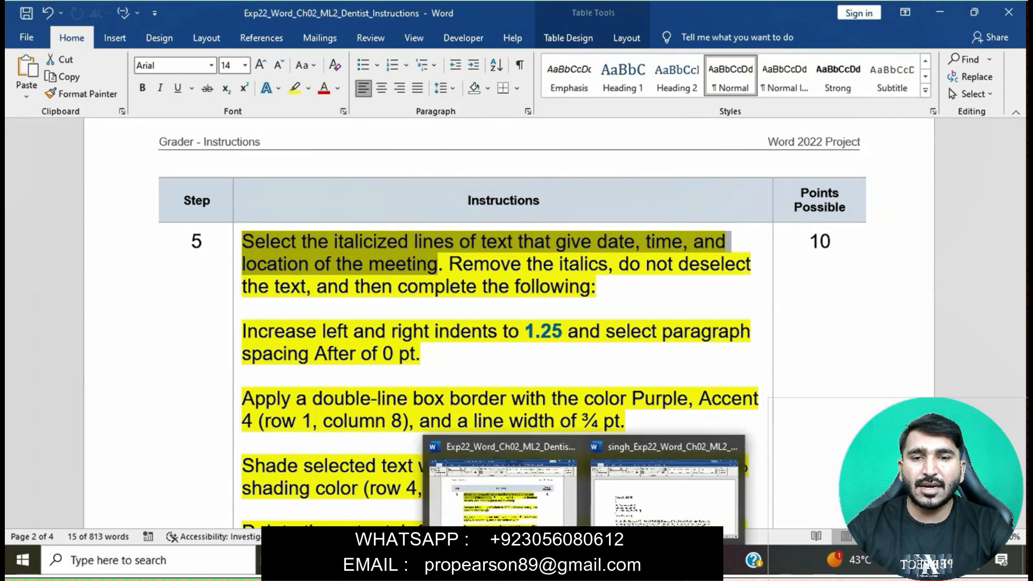
pyautogui.click(671, 498)
pyautogui.scroll(-6, 397, 365)
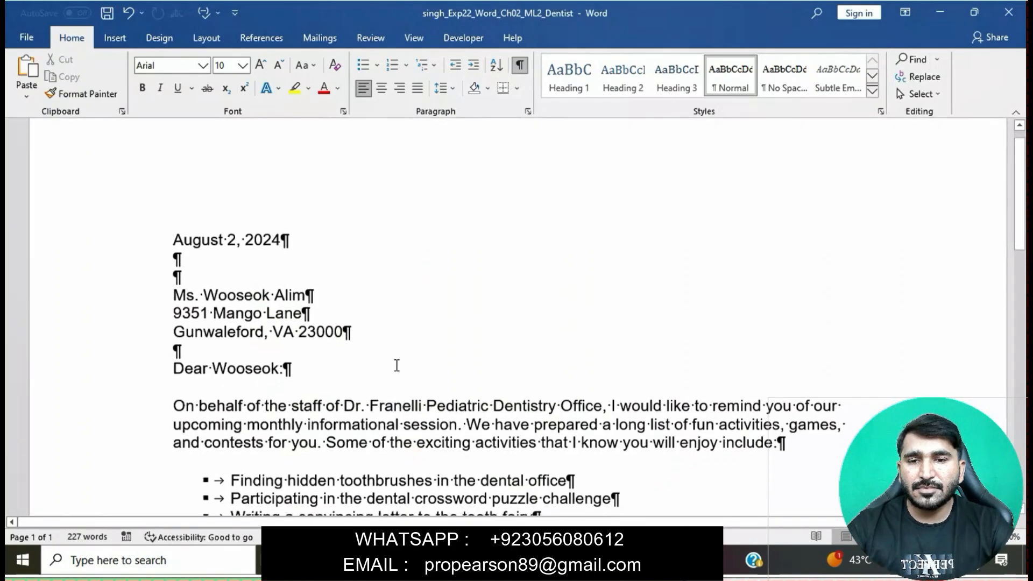
pyautogui.scroll(-2, 298, 364)
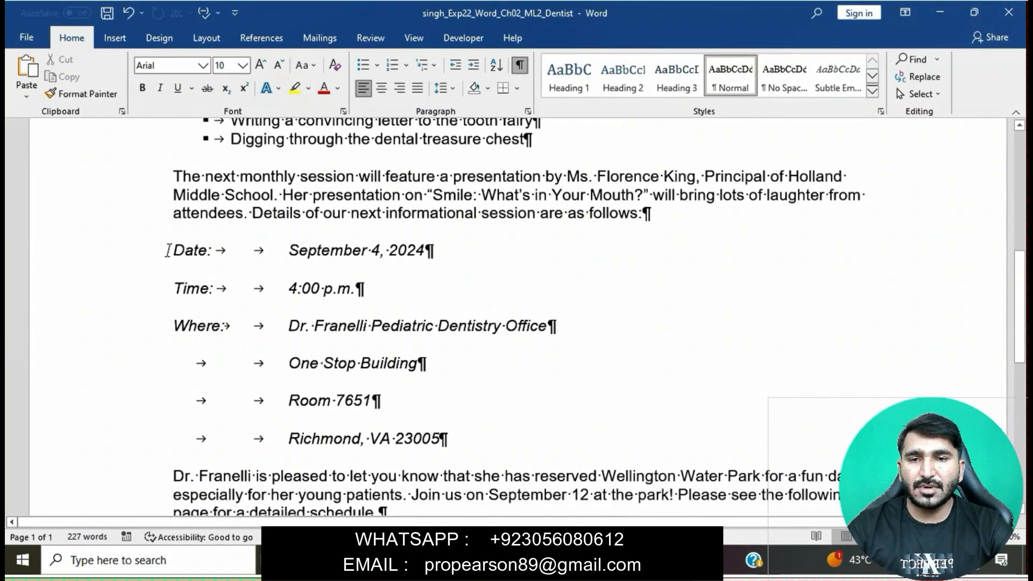
pyautogui.moveTo(168, 249); pyautogui.dragTo(463, 437)
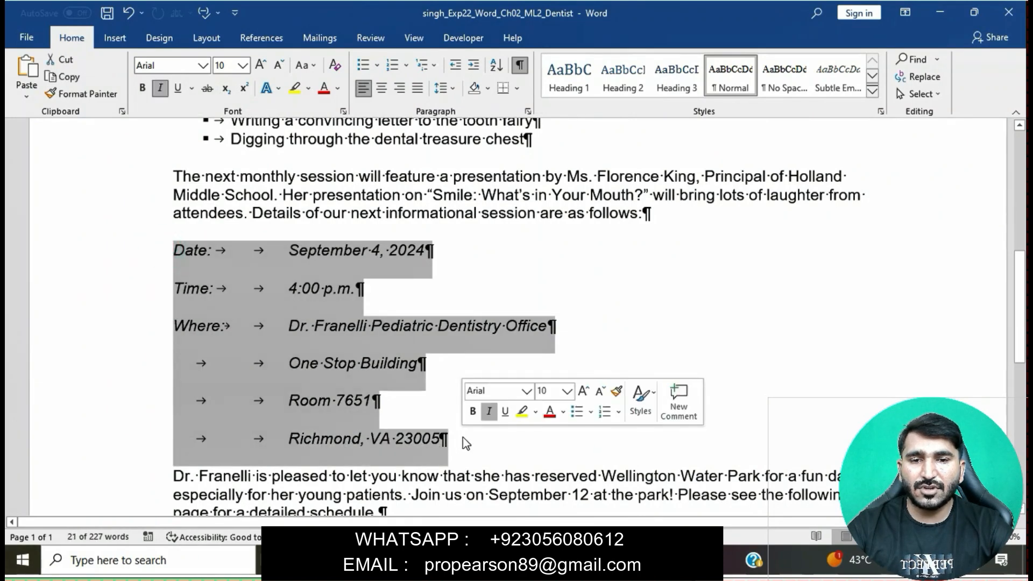
# - Mark the italics sentence in instruction 5 and remove the italics from the letter's selected meeting details
pyautogui.moveTo(586, 560)
pyautogui.click(537, 505)
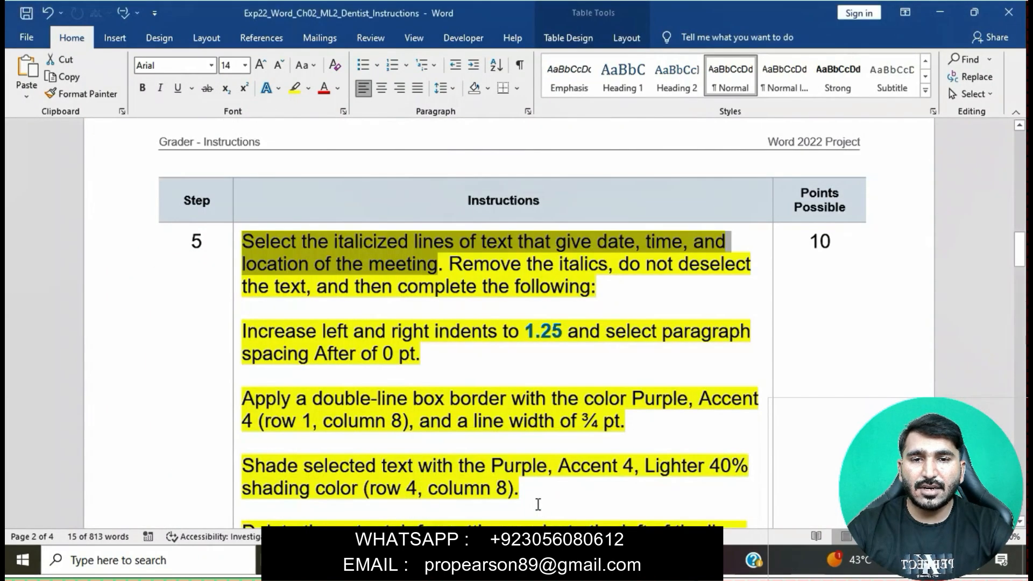
pyautogui.moveTo(449, 264); pyautogui.dragTo(624, 286)
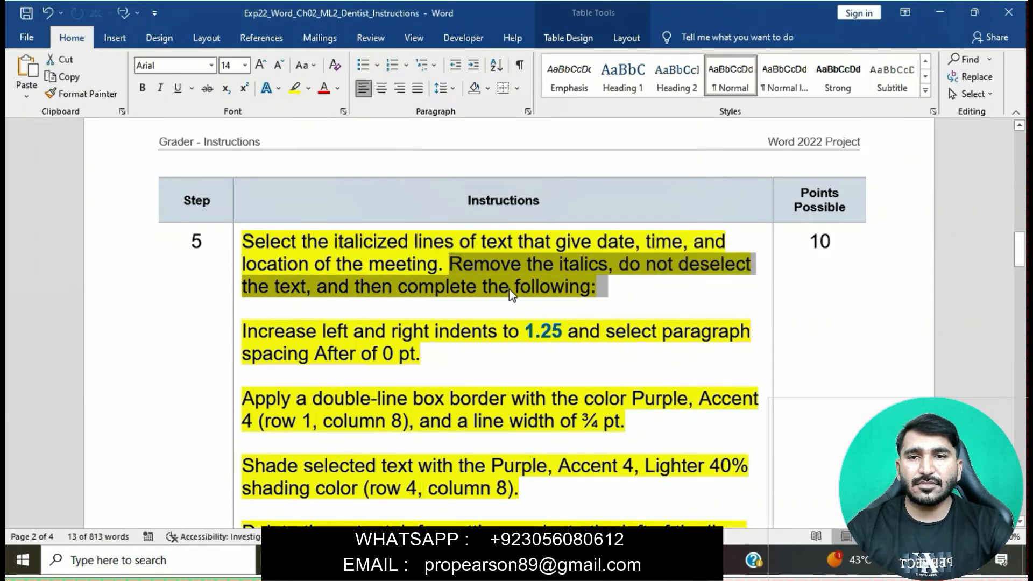
pyautogui.moveTo(586, 561)
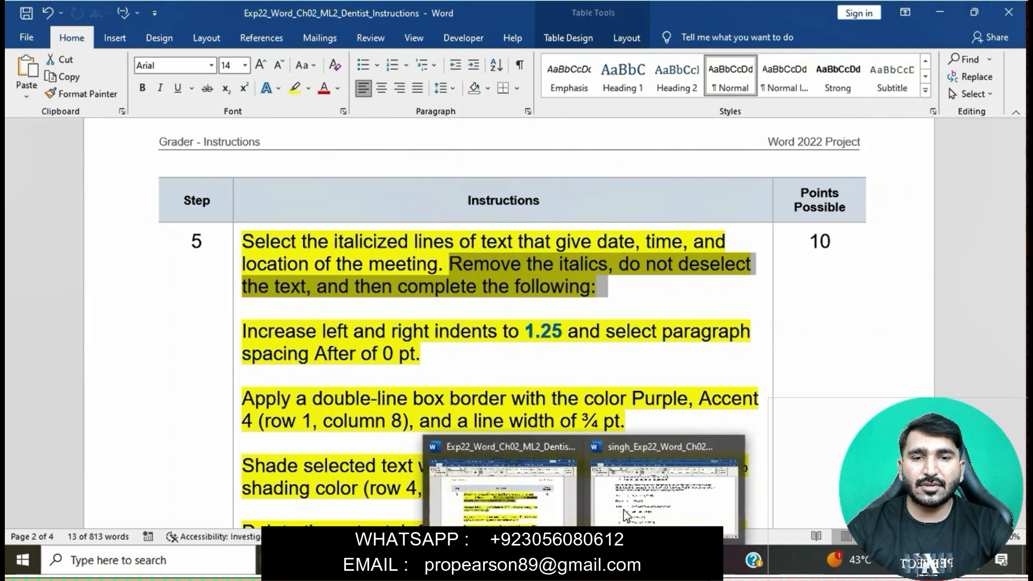
pyautogui.click(626, 516)
pyautogui.click(157, 90)
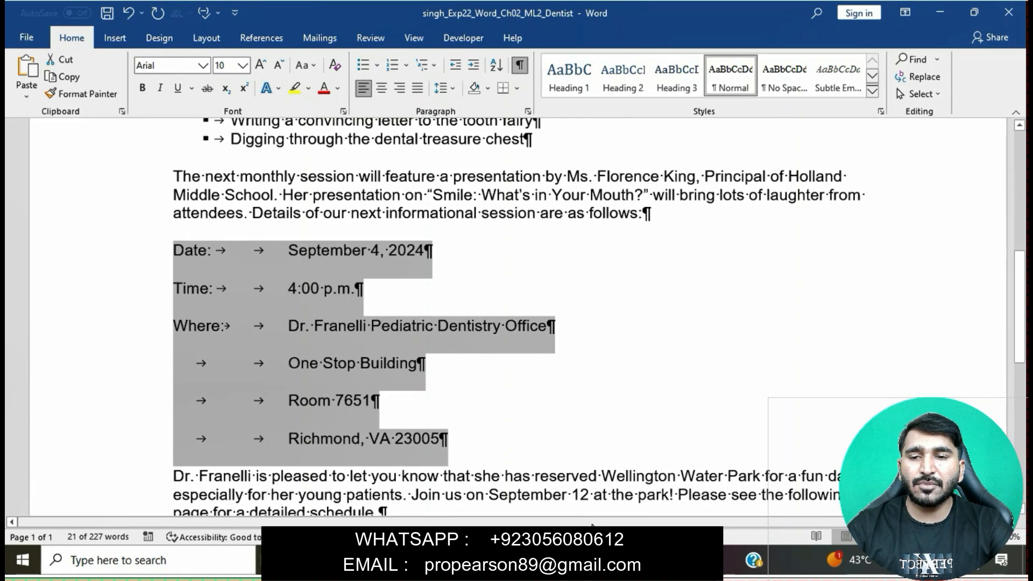
# - Set the left and right indents of the selected meeting details to 1.25, following instruction 5
pyautogui.moveTo(684, 560)
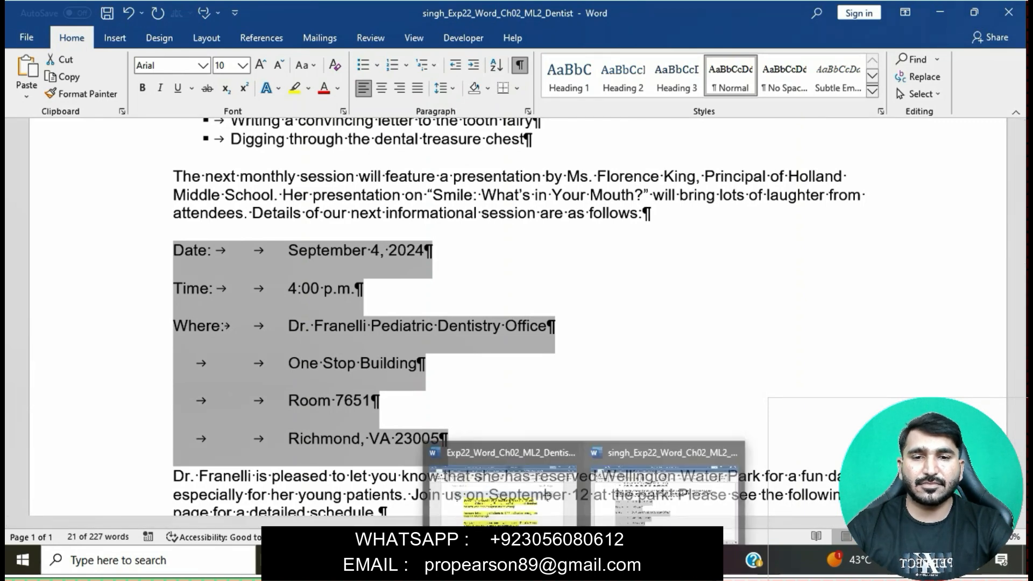
pyautogui.click(635, 473)
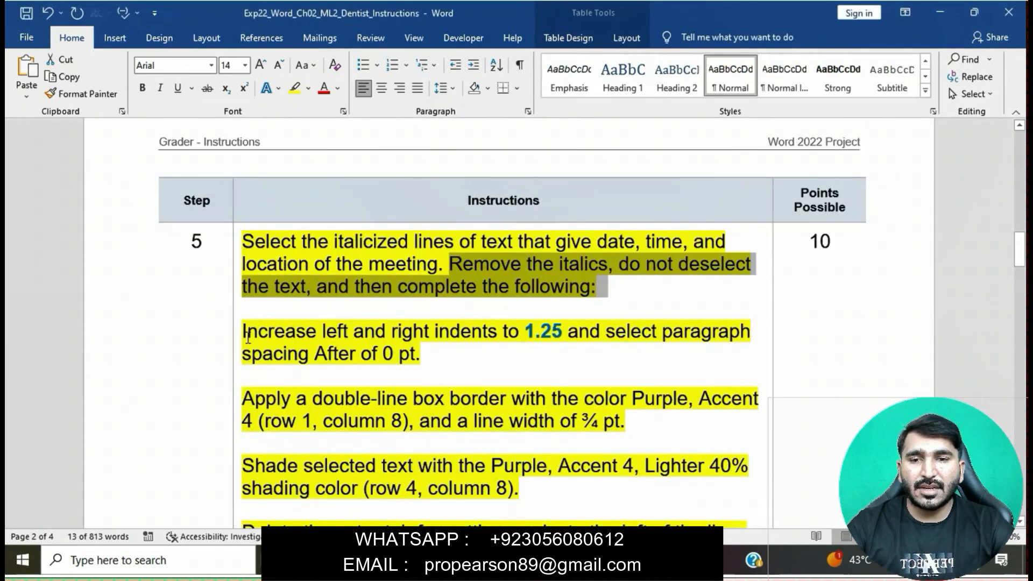
pyautogui.moveTo(244, 332); pyautogui.dragTo(570, 334)
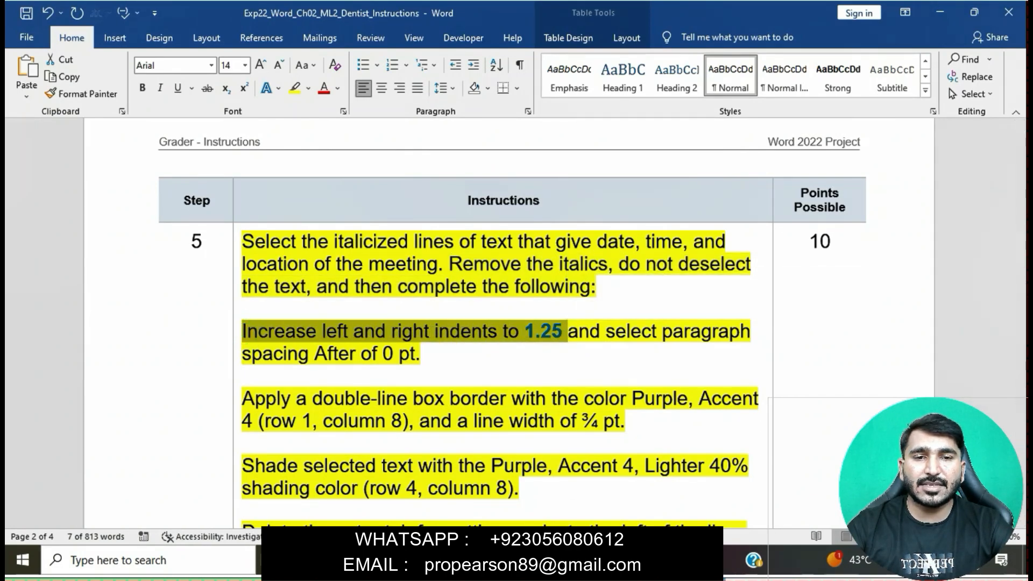
pyautogui.moveTo(588, 560)
pyautogui.click(633, 495)
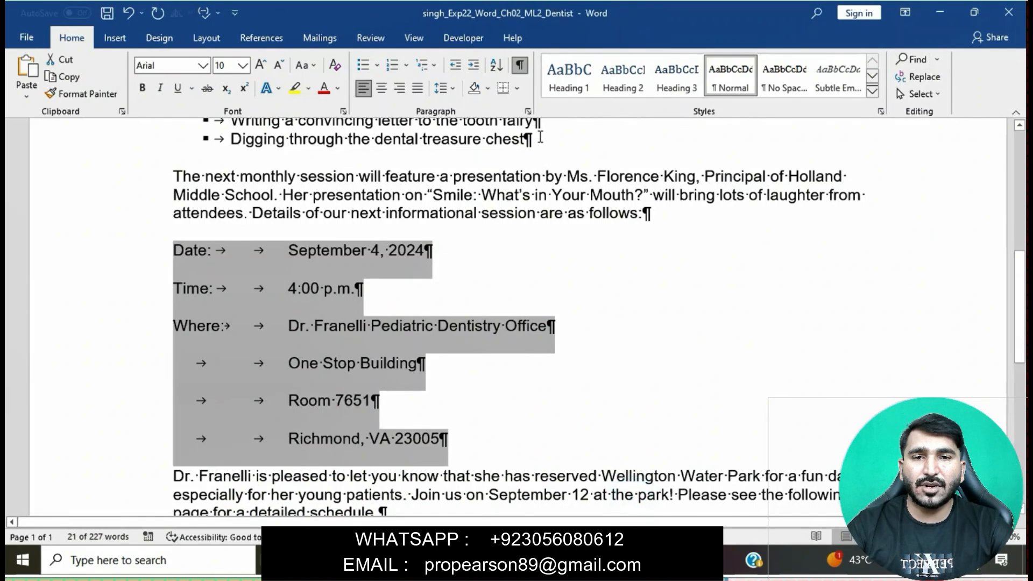
pyautogui.click(528, 112)
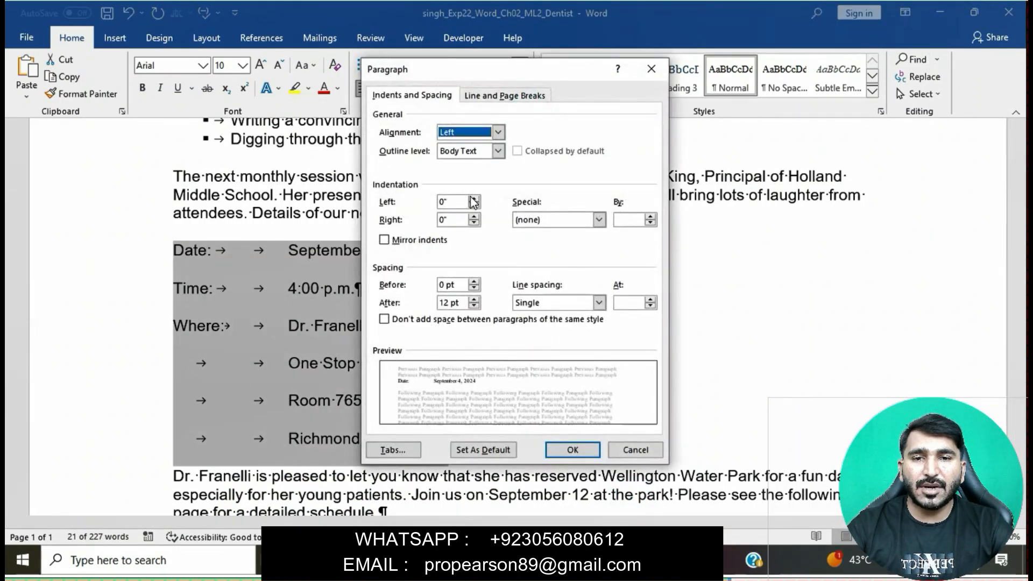
pyautogui.click(452, 202)
pyautogui.press('BackSpace')
pyautogui.press('BackSpace')
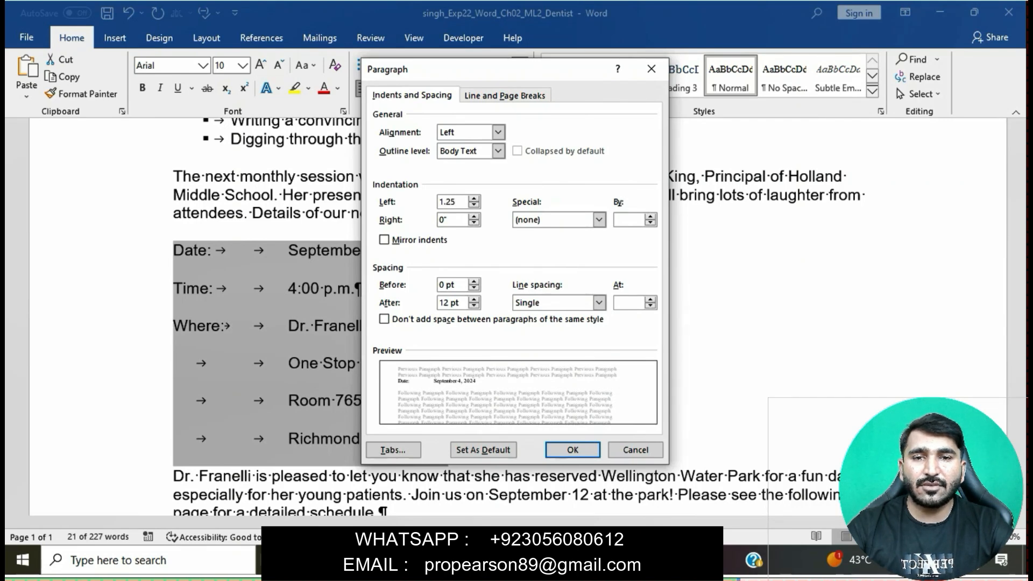
pyautogui.click(442, 219)
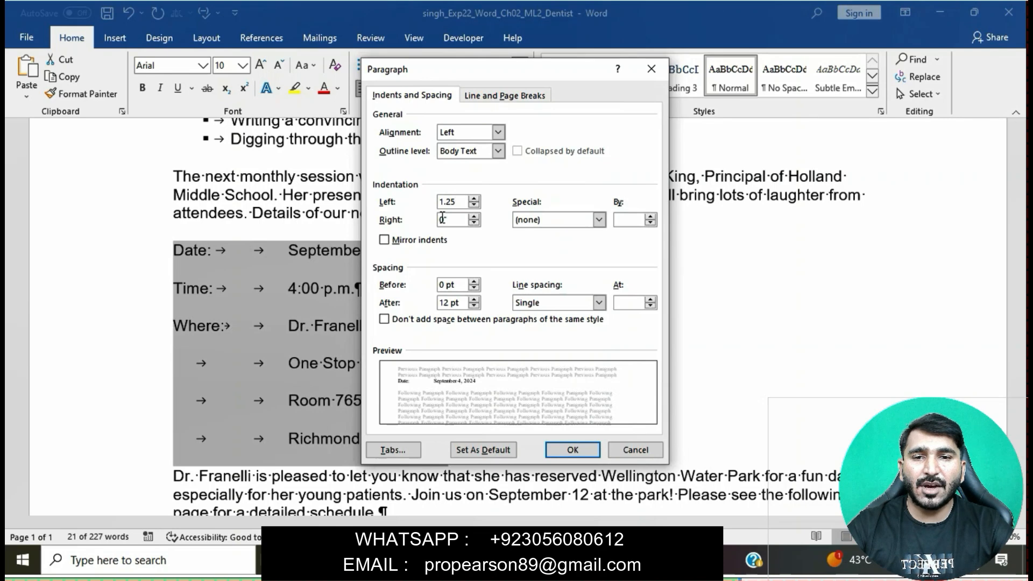
pyautogui.press('BackSpace')
pyautogui.press('BackSpace')
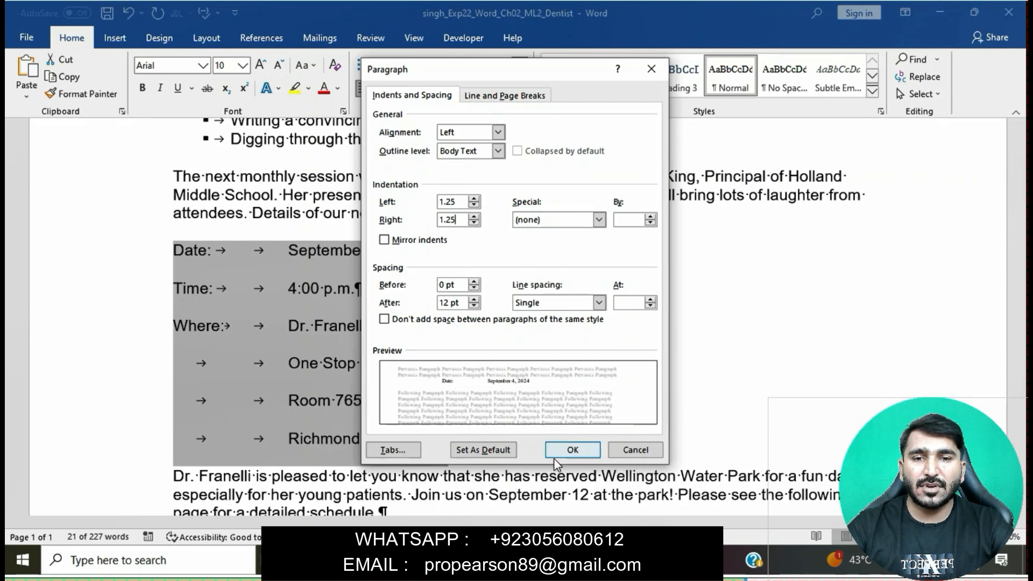
pyautogui.click(573, 450)
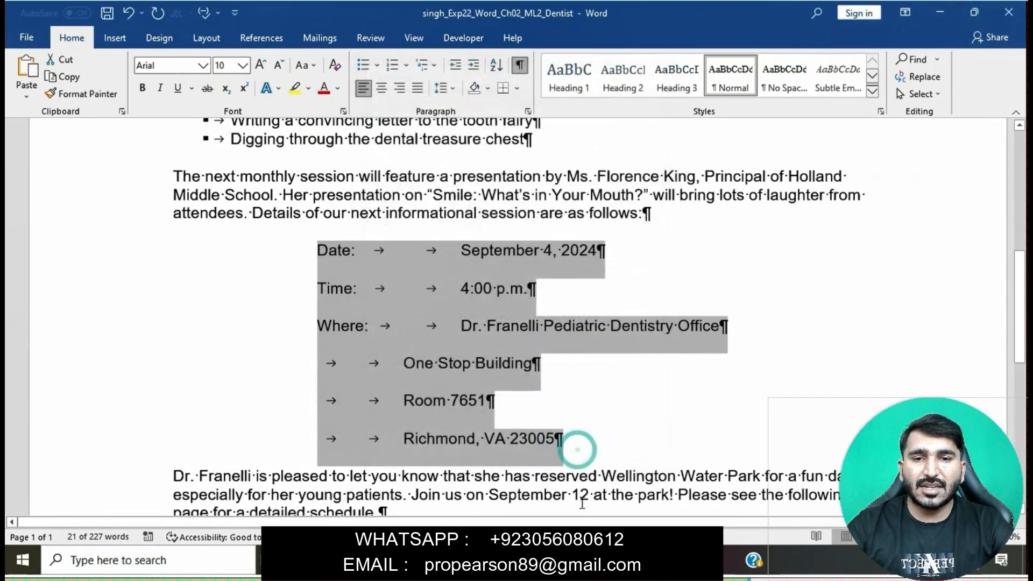
# - Mark the requirement for paragraph spacing After of 0 pt in instruction 5 of the instructions document
pyautogui.moveTo(584, 562)
pyautogui.click(500, 484)
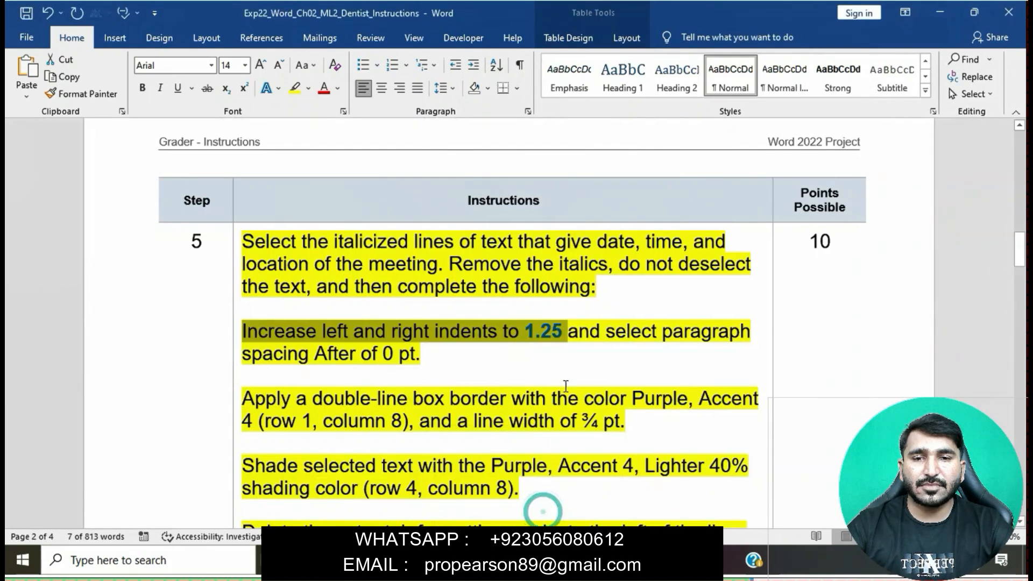
pyautogui.click(567, 333)
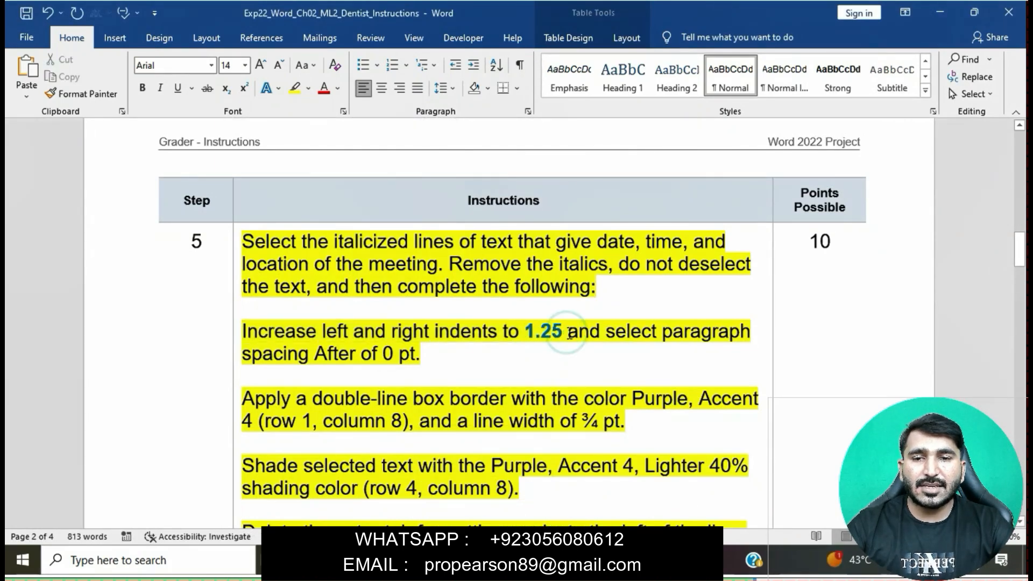
pyautogui.moveTo(568, 331); pyautogui.dragTo(598, 355)
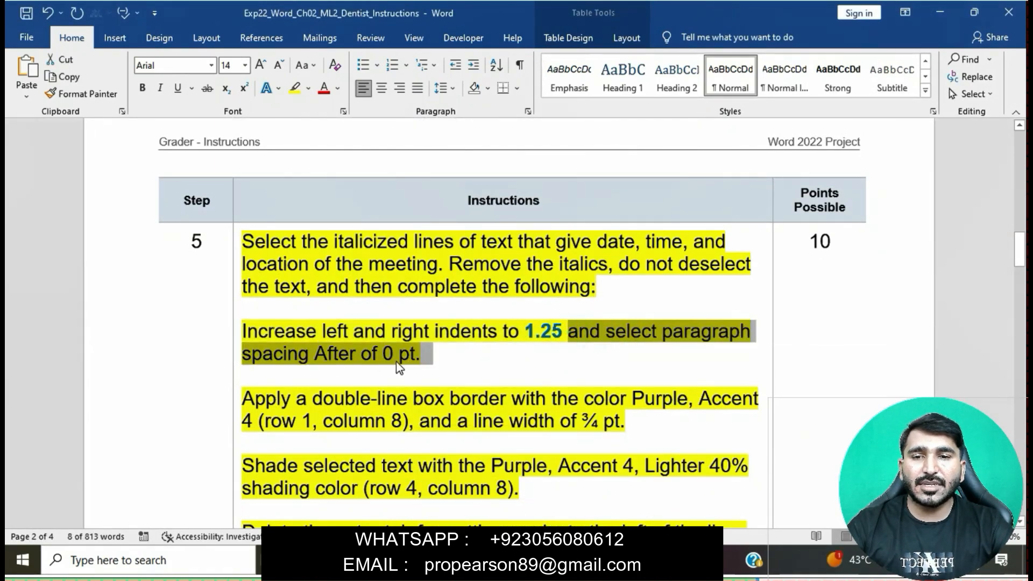
# - Set the paragraph spacing After of the letter's selected meeting details to 0 pt
pyautogui.moveTo(600, 560)
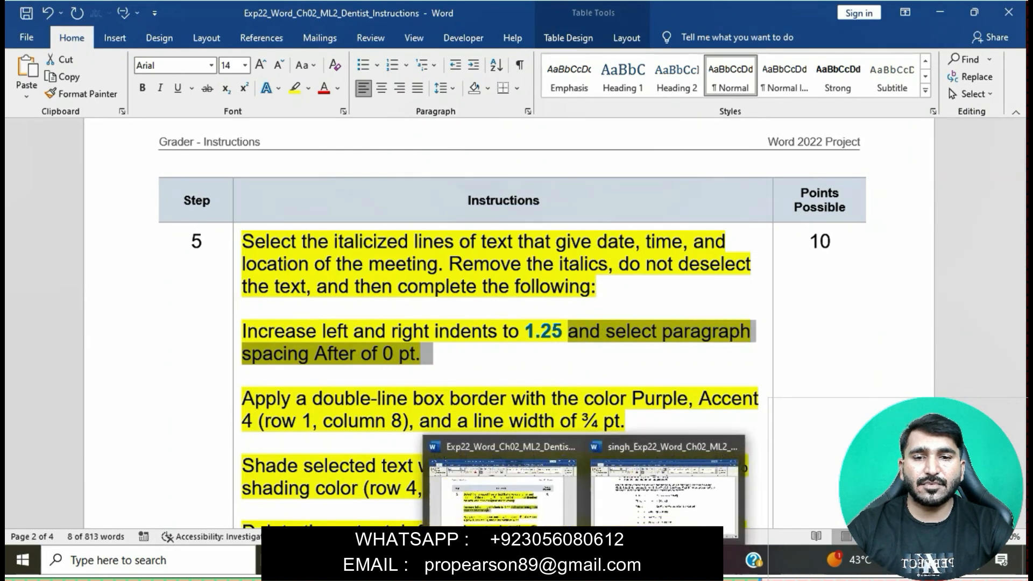
pyautogui.click(627, 501)
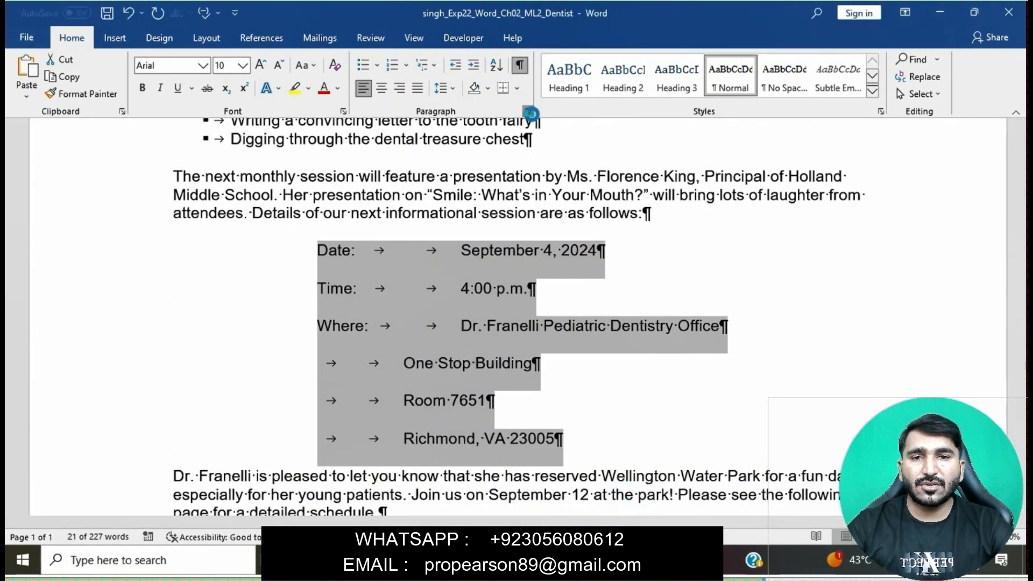
pyautogui.click(530, 113)
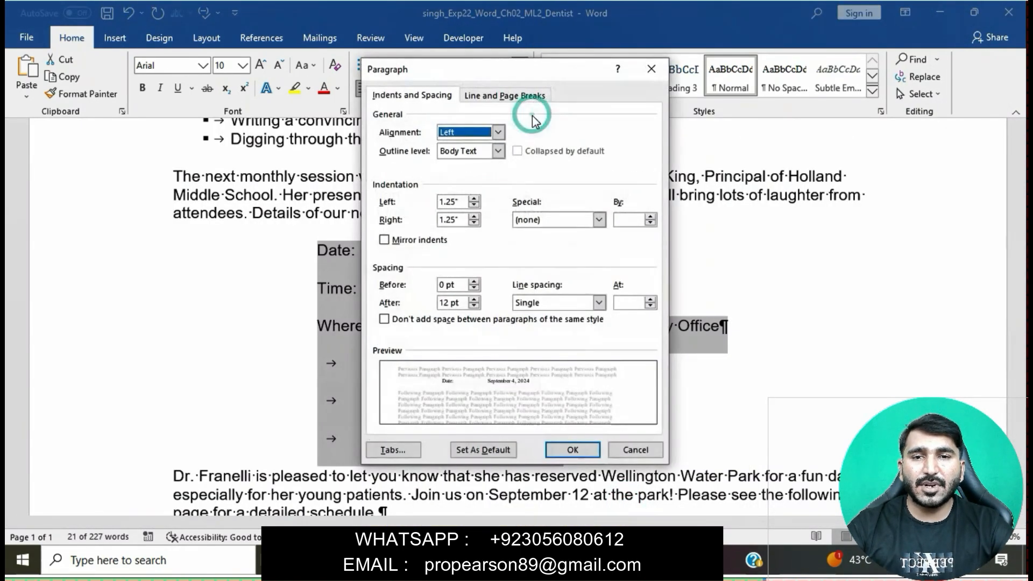
pyautogui.click(474, 306)
pyautogui.click(474, 307)
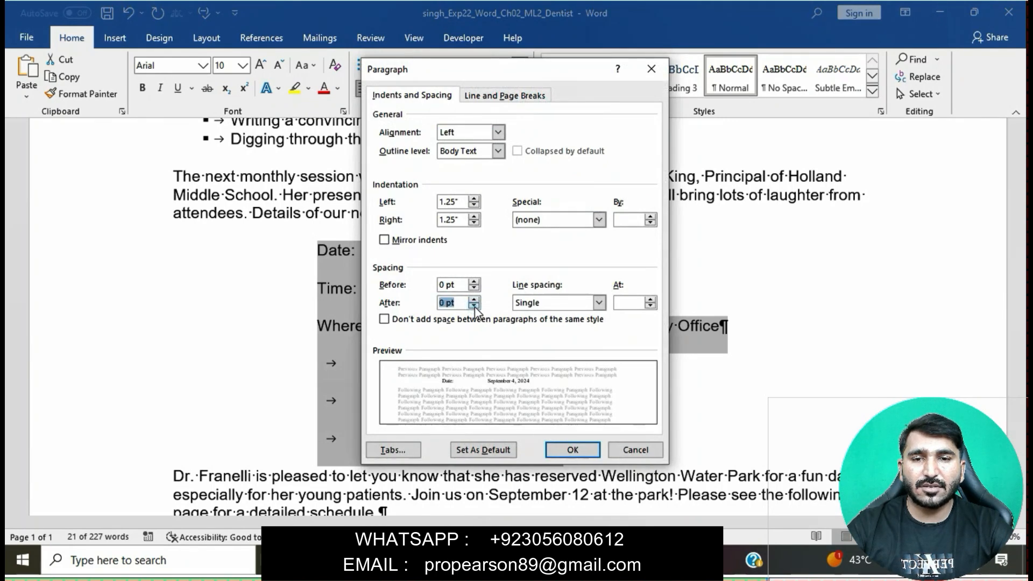
pyautogui.click(565, 448)
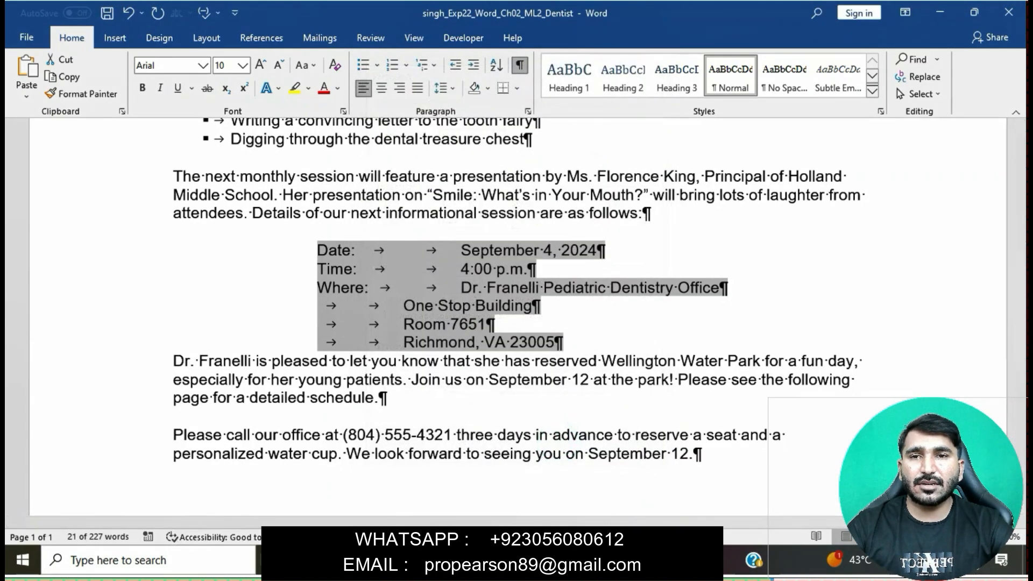
# - Return to the instructions document and mark the double-line box border requirement in instruction 5
pyautogui.click(551, 513)
pyautogui.click(448, 353)
pyautogui.scroll(-2, 449, 353)
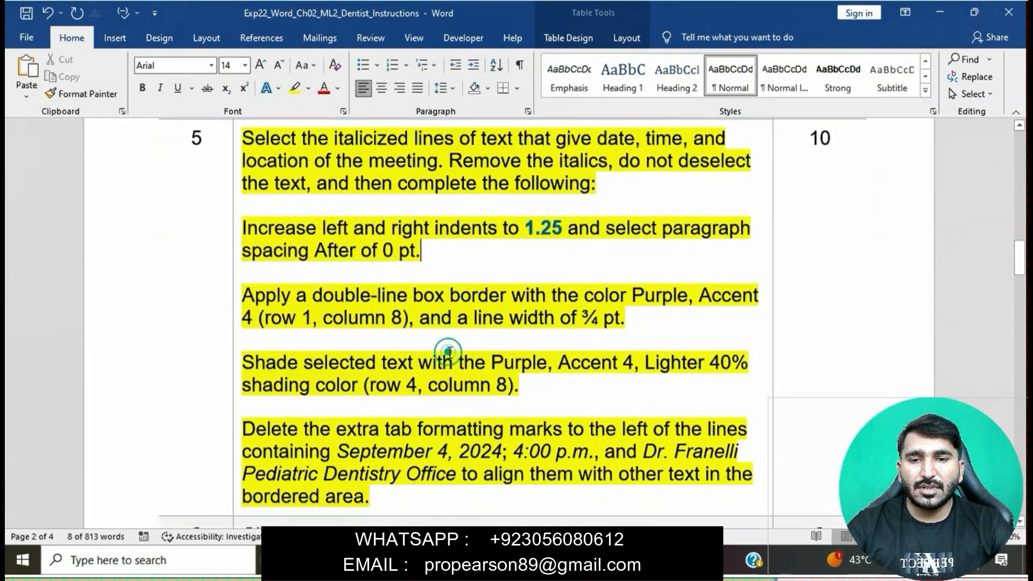
pyautogui.scroll(-1, 449, 353)
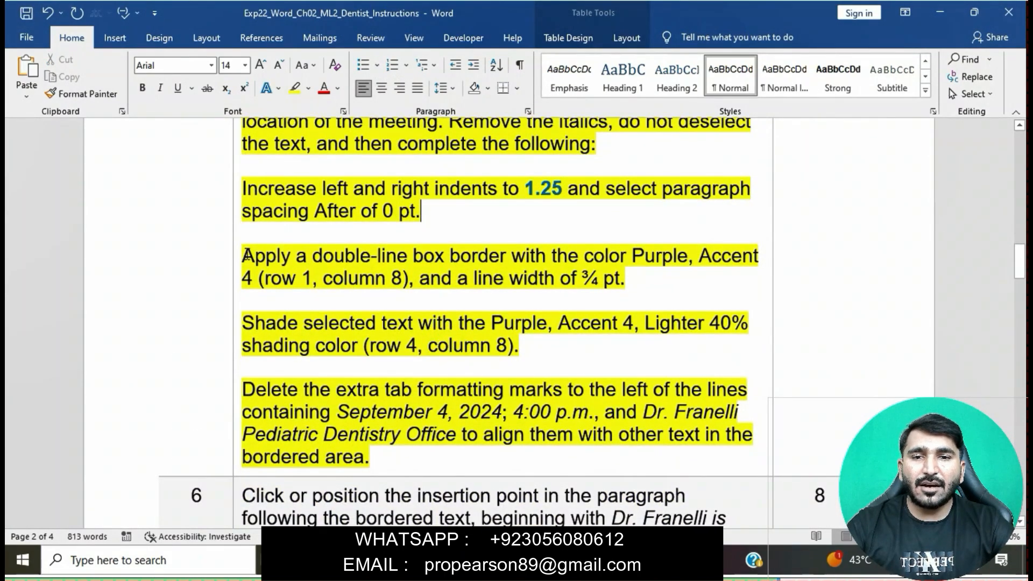
pyautogui.tripleClick(246, 255)
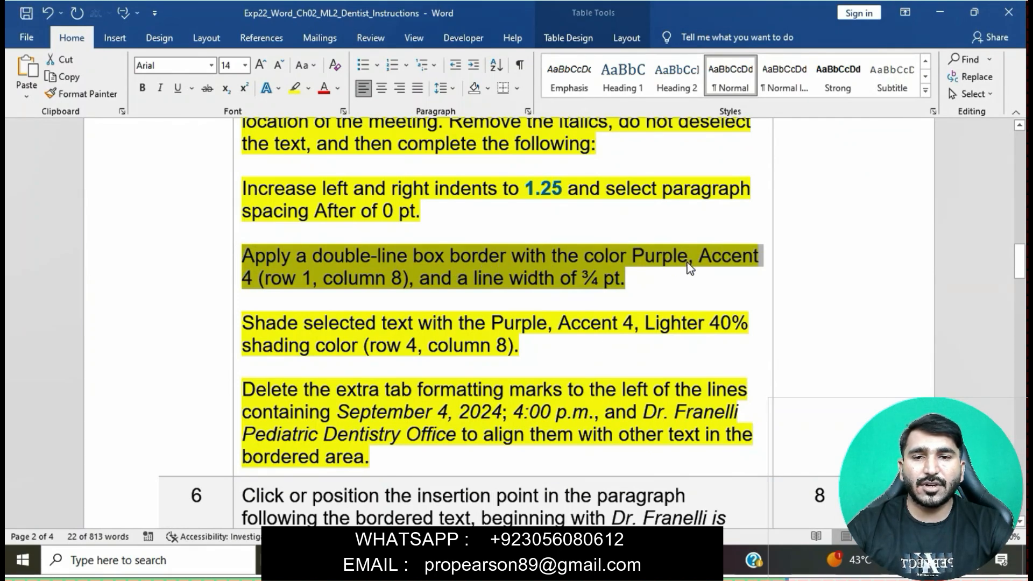
# - Start a box border with the double-line style for the letter's selected meeting details
pyautogui.moveTo(594, 559)
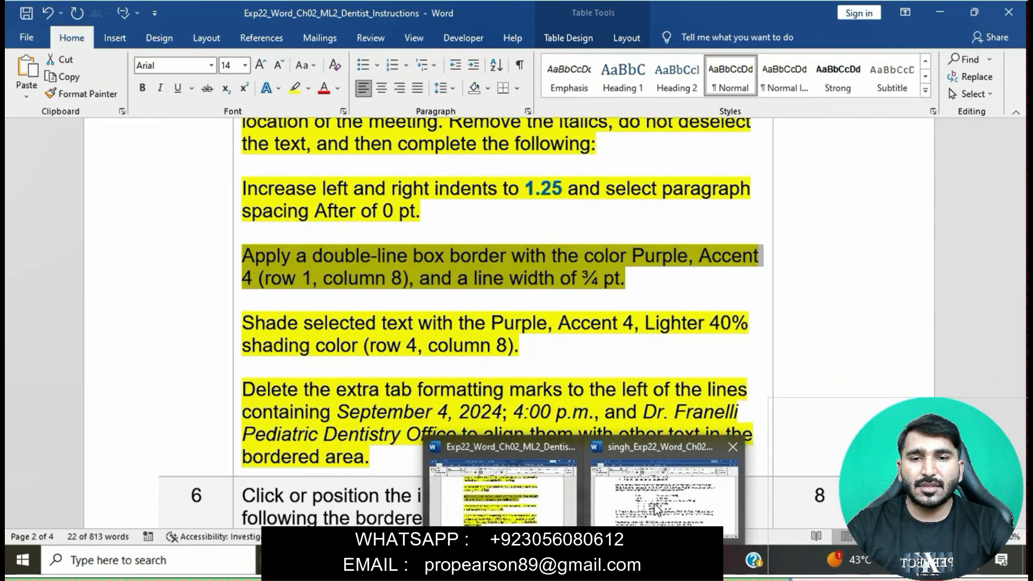
pyautogui.click(655, 503)
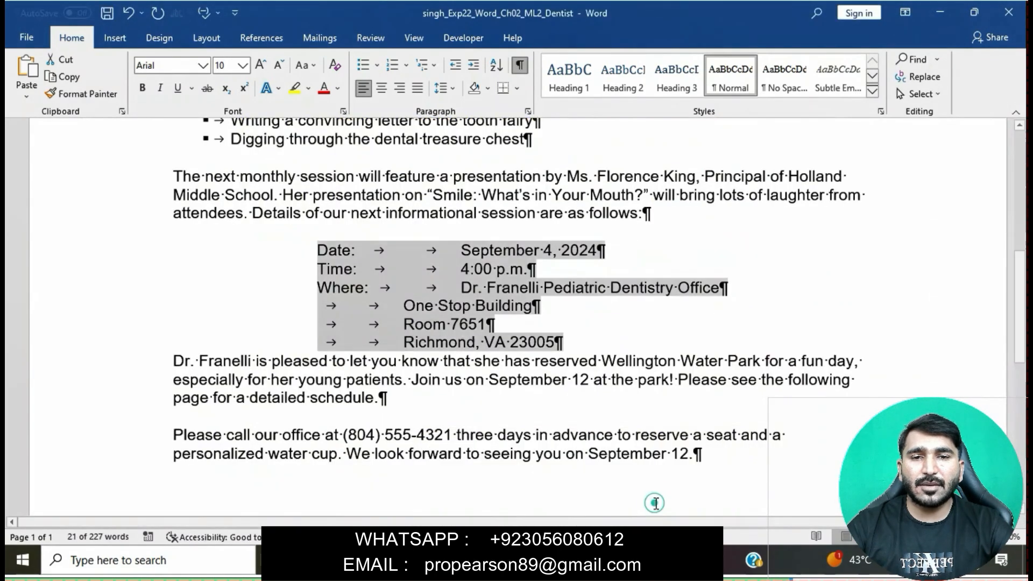
pyautogui.click(517, 88)
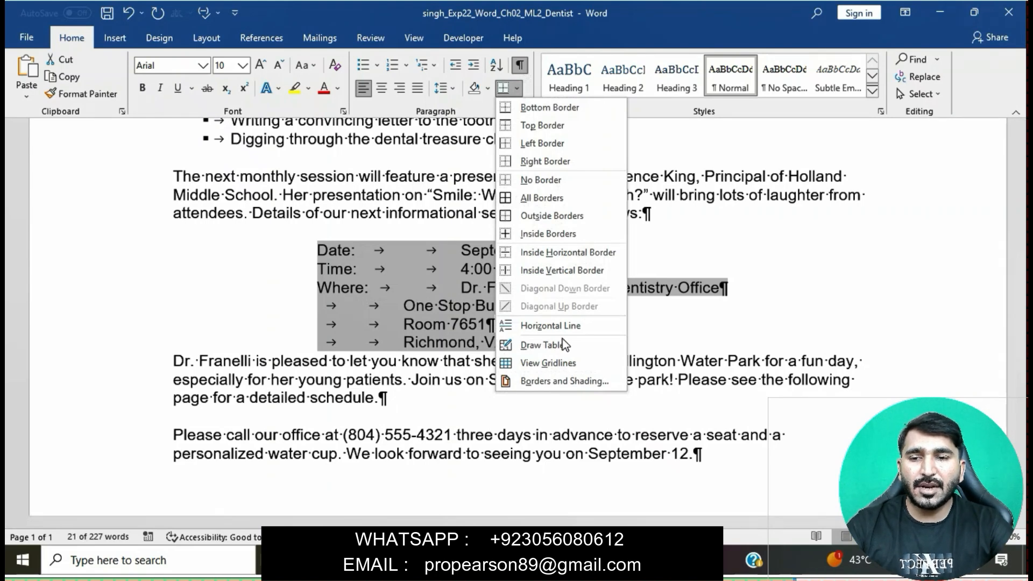
pyautogui.click(564, 381)
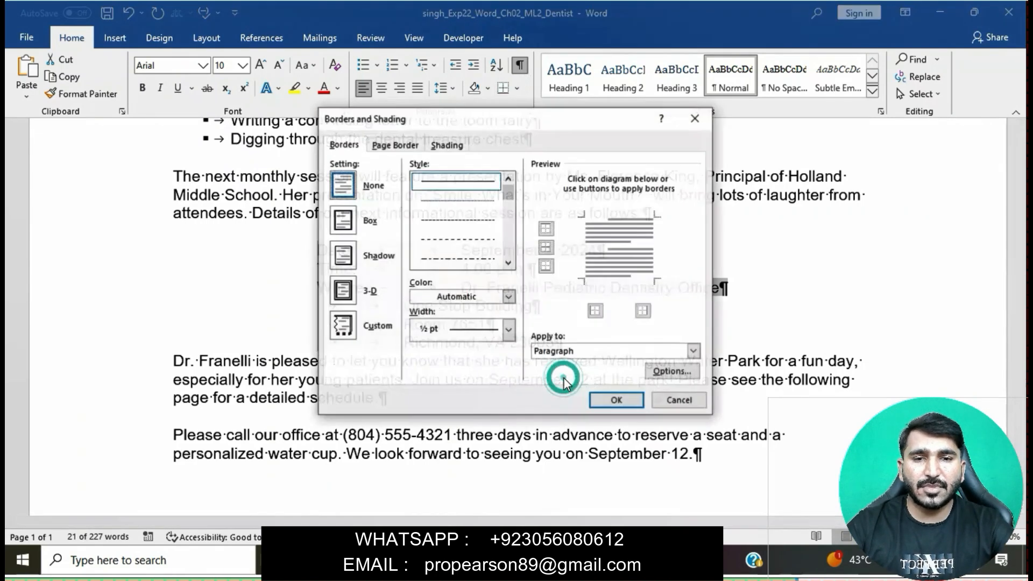
pyautogui.click(508, 263)
pyautogui.click(509, 263)
pyautogui.click(508, 263)
pyautogui.click(371, 222)
pyautogui.click(473, 259)
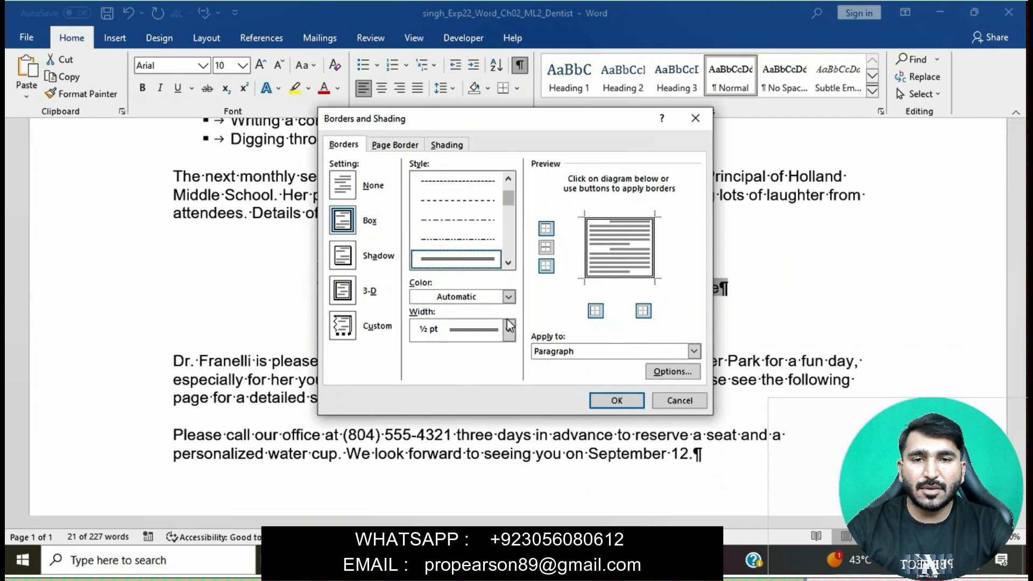
# - Set the box border's color to Purple, Accent 4 and its width to ¾ pt, and apply it to the meeting details
pyautogui.click(508, 297)
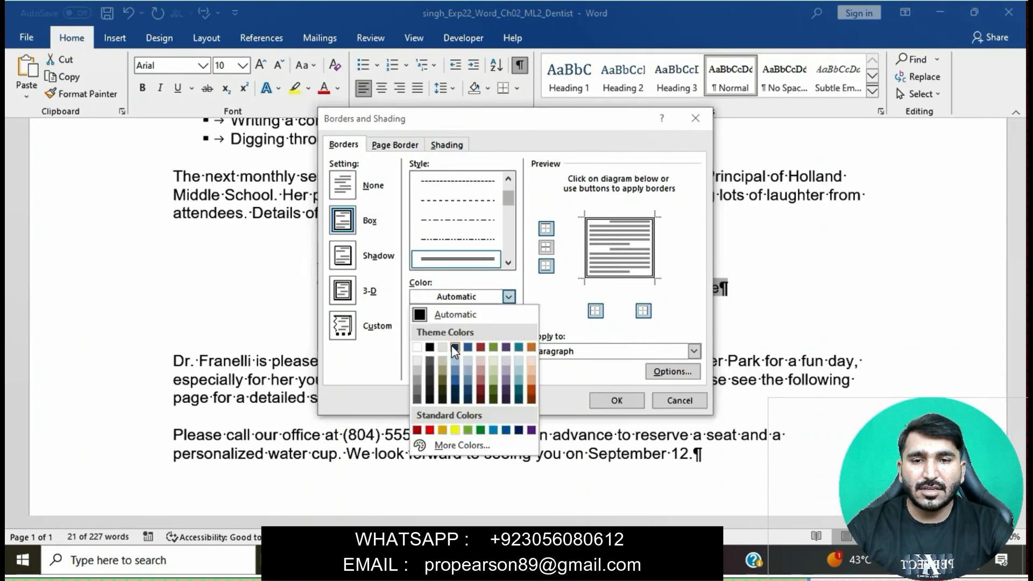
pyautogui.click(506, 346)
pyautogui.moveTo(584, 561)
pyautogui.moveTo(548, 499)
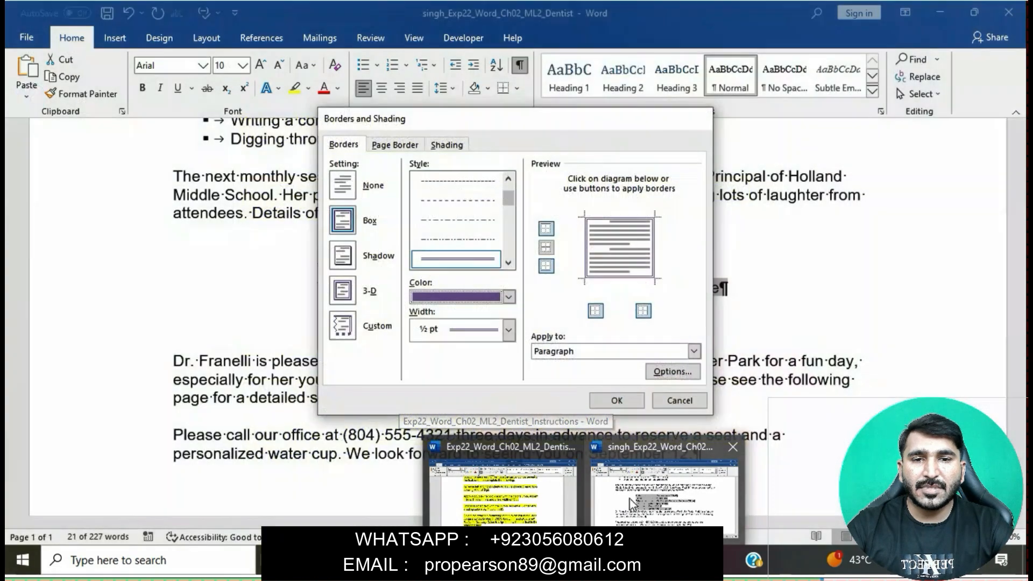
pyautogui.click(626, 492)
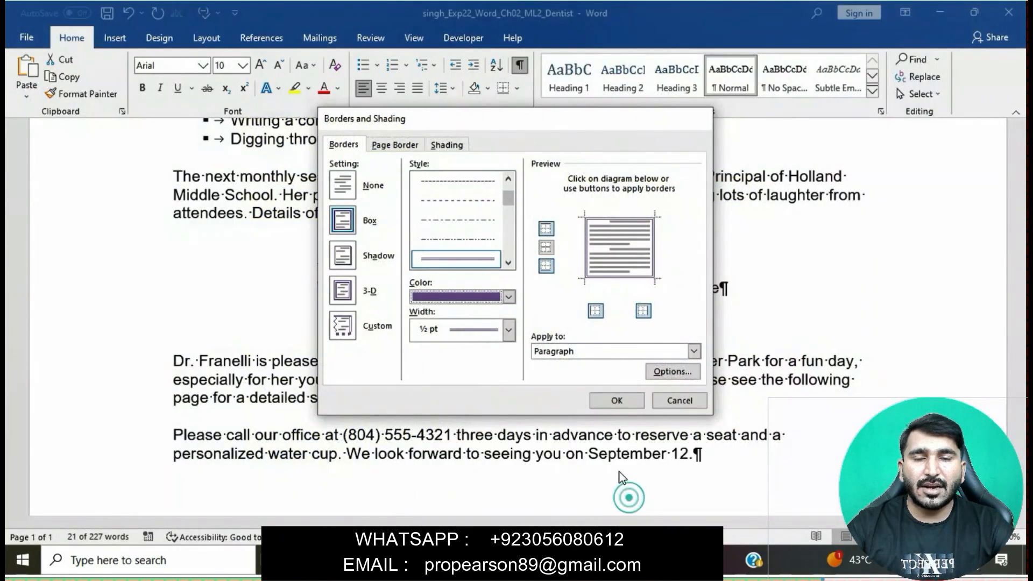
pyautogui.click(508, 333)
pyautogui.click(468, 396)
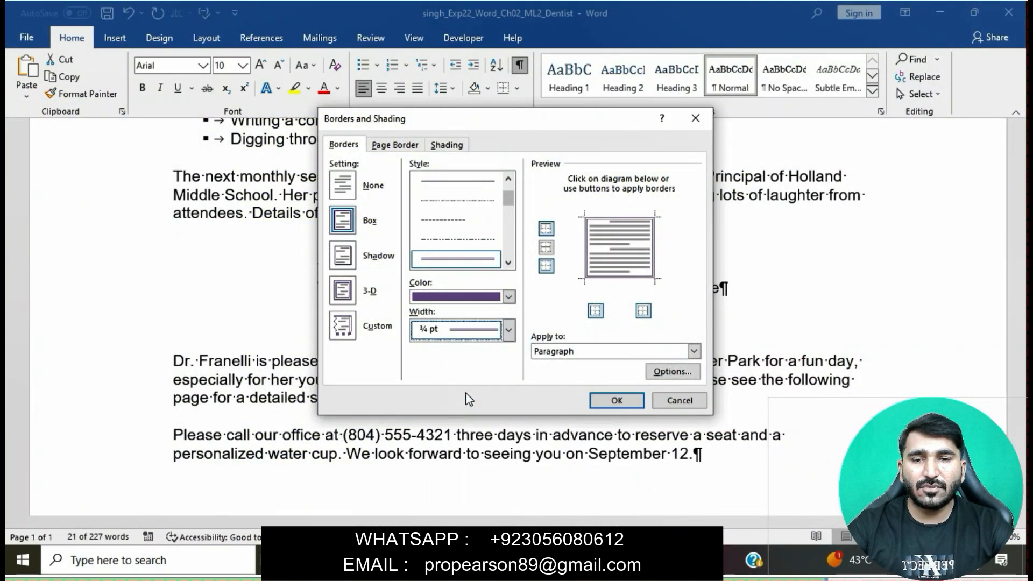
pyautogui.click(616, 400)
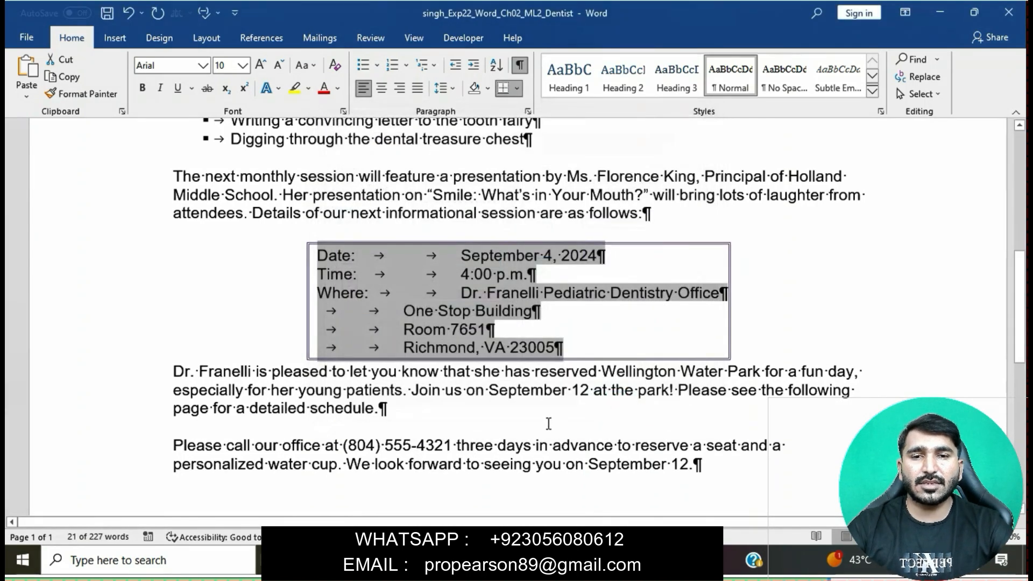
# - Return to the instructions document and mark the shading requirement in instruction 5
pyautogui.moveTo(592, 563)
pyautogui.click(553, 499)
pyautogui.click(483, 340)
pyautogui.scroll(-3, 482, 339)
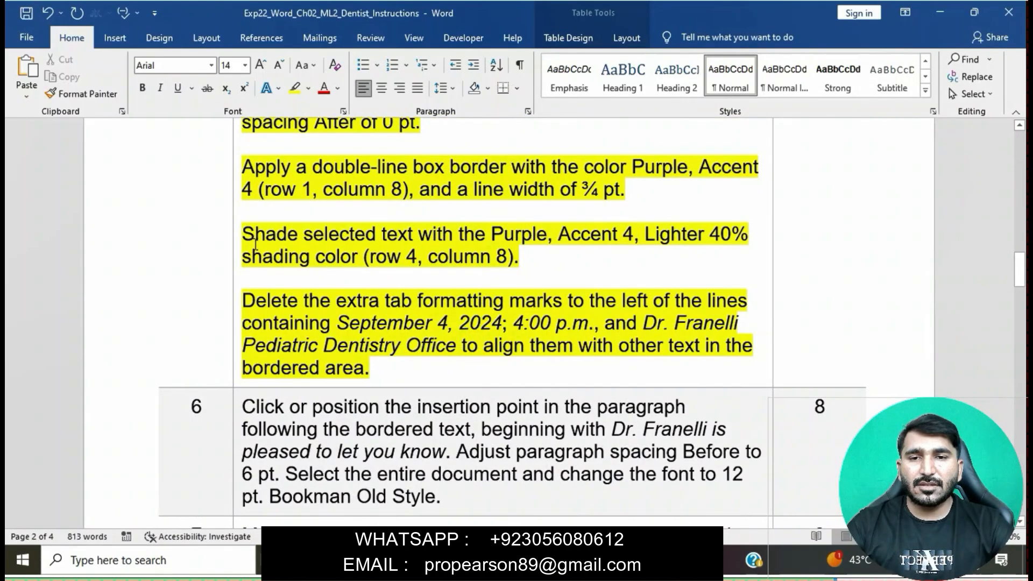
pyautogui.moveTo(251, 240); pyautogui.dragTo(527, 254)
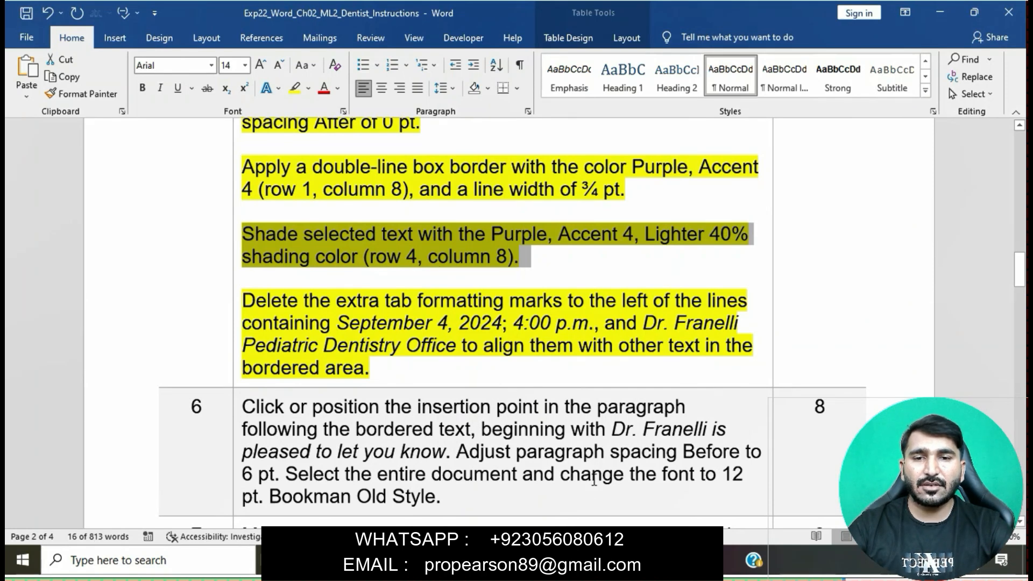
# - Shade the letter's selected meeting details with the Purple, Accent 4, Lighter 40% fill color
pyautogui.moveTo(700, 560)
pyautogui.click(644, 494)
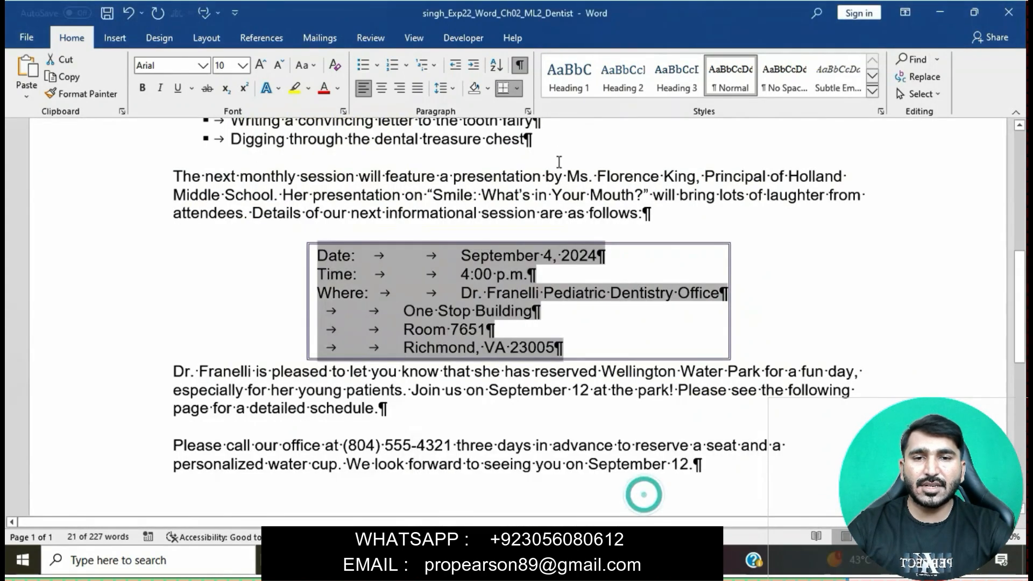
pyautogui.click(517, 89)
pyautogui.click(554, 380)
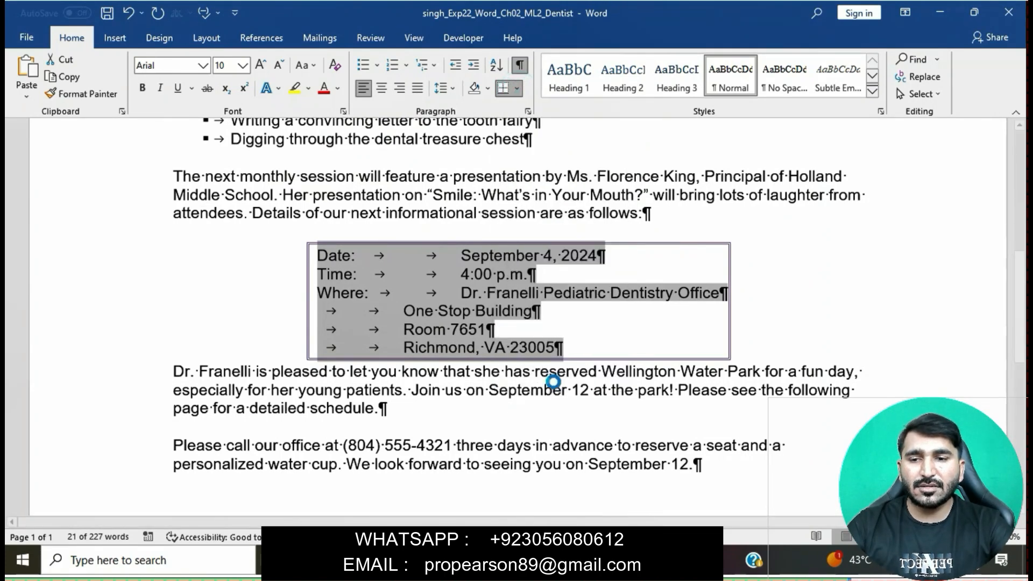
pyautogui.click(445, 146)
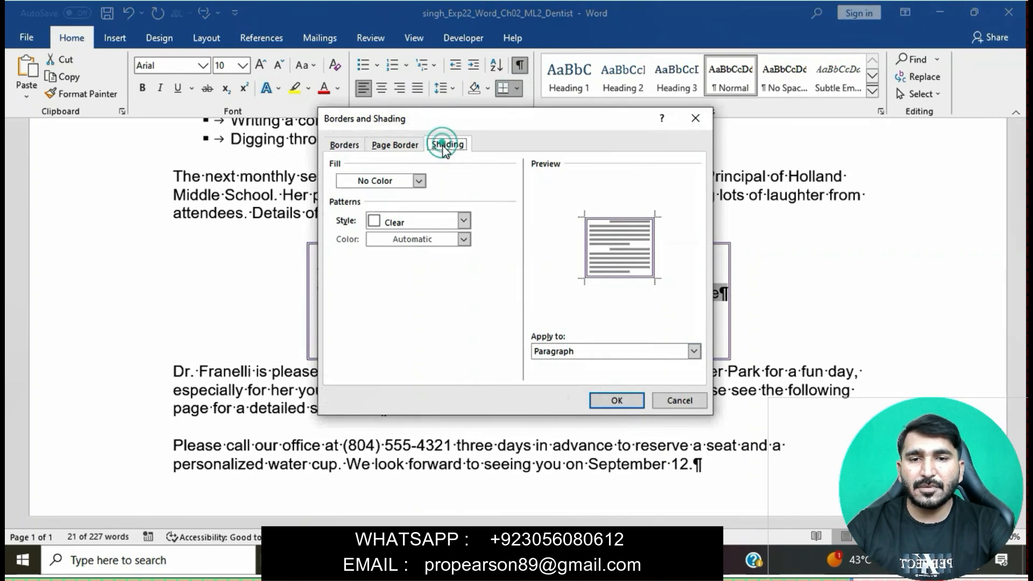
pyautogui.click(419, 181)
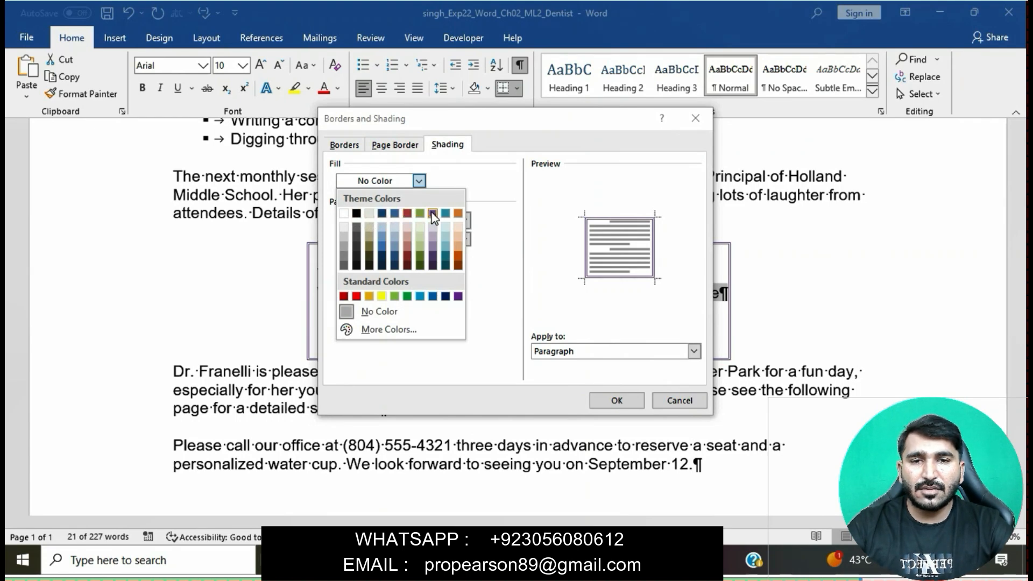
pyautogui.click(433, 246)
pyautogui.click(612, 399)
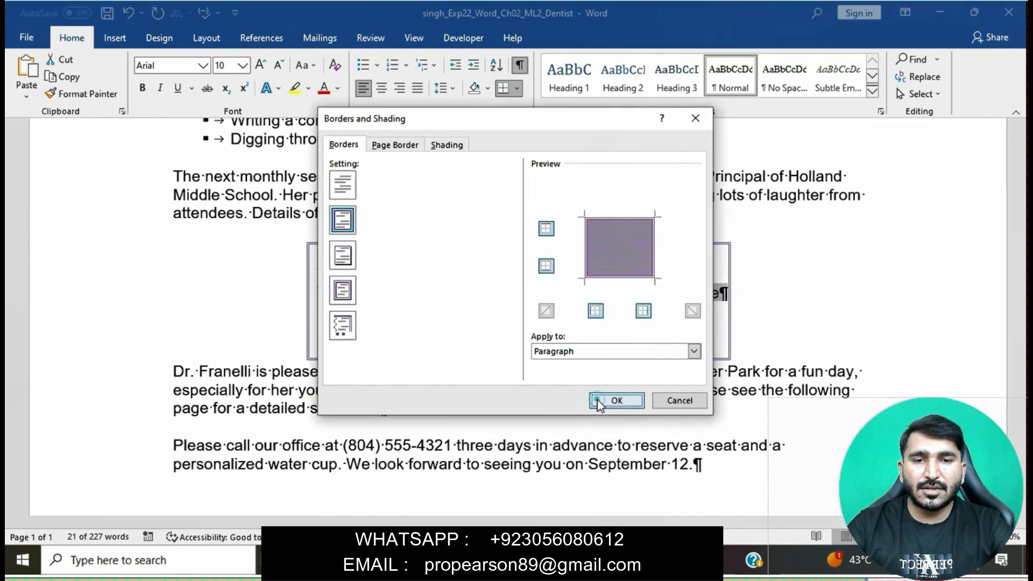
# - Mark and read the requirement in instruction 5 about deleting the extra tab formatting marks
pyautogui.moveTo(584, 560)
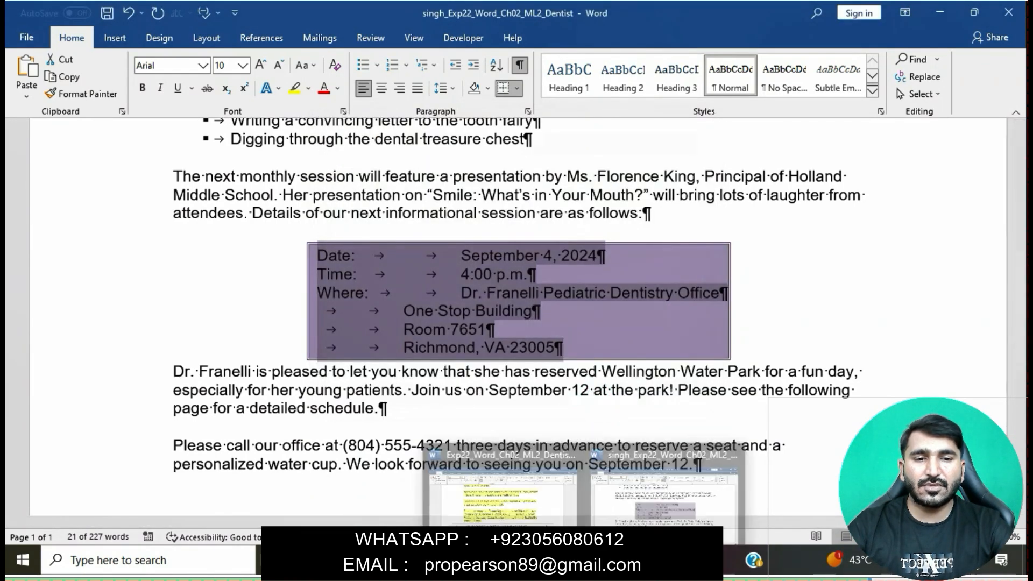
pyautogui.click(558, 524)
pyautogui.click(474, 323)
pyautogui.scroll(-1, 477, 305)
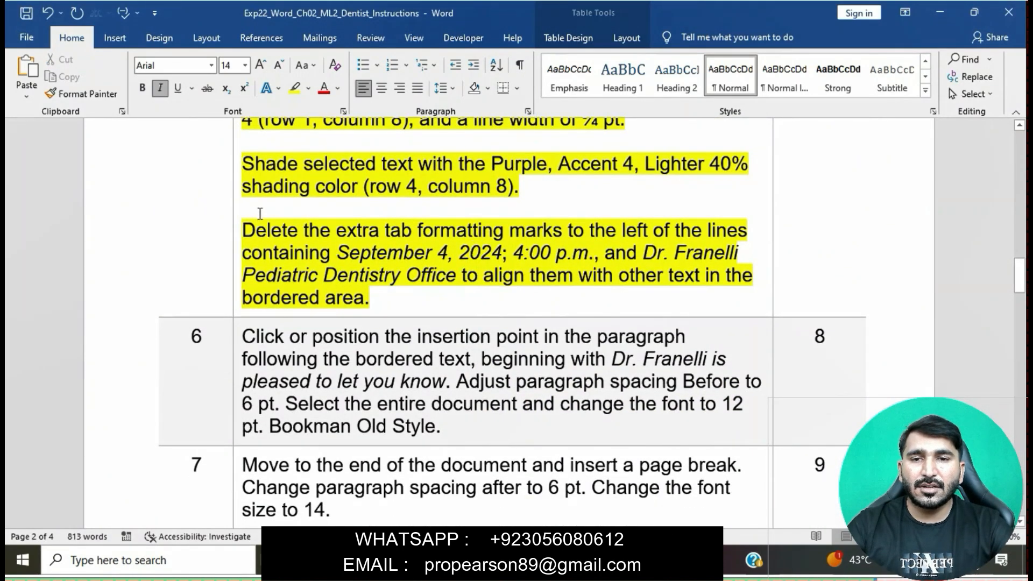
pyautogui.moveTo(247, 230); pyautogui.dragTo(668, 252)
pyautogui.moveTo(512, 262); pyautogui.dragTo(636, 290)
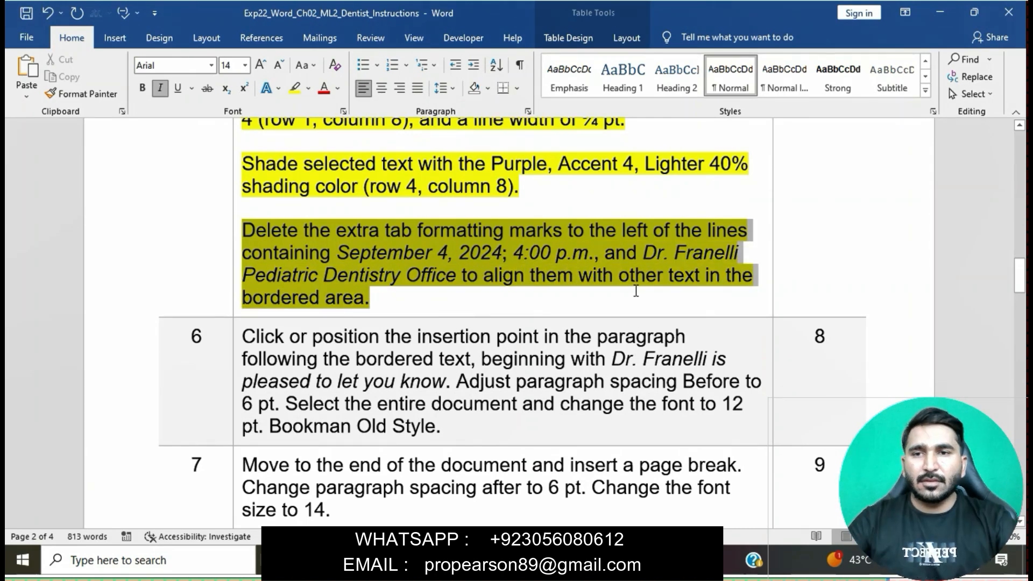
pyautogui.moveTo(639, 294); pyautogui.dragTo(640, 293)
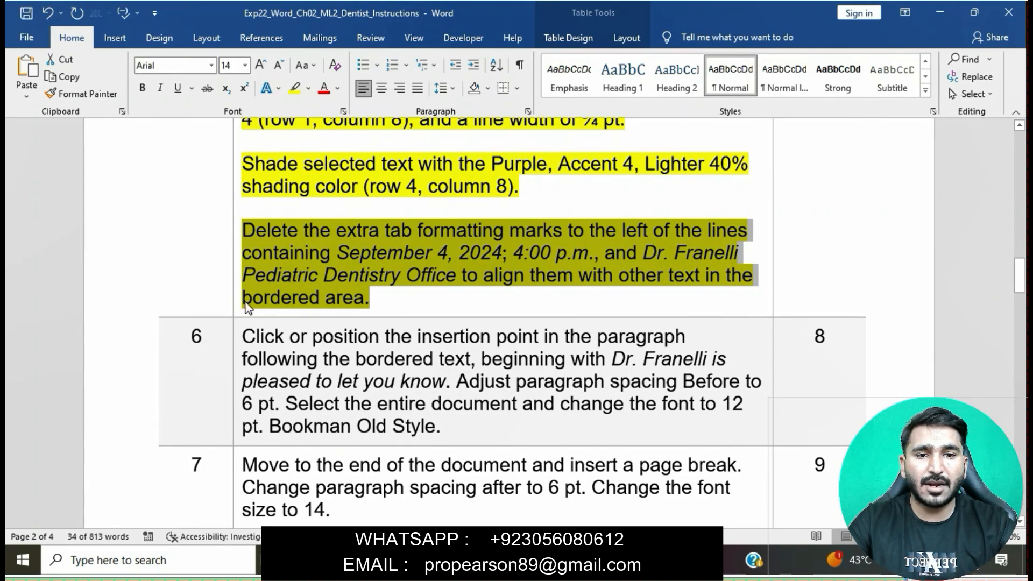
# - Switch to the letter and delete the extra tab marks before September 4, 2024, 4:00 p.m., and the dentistry office name in the bordered details
pyautogui.moveTo(576, 560)
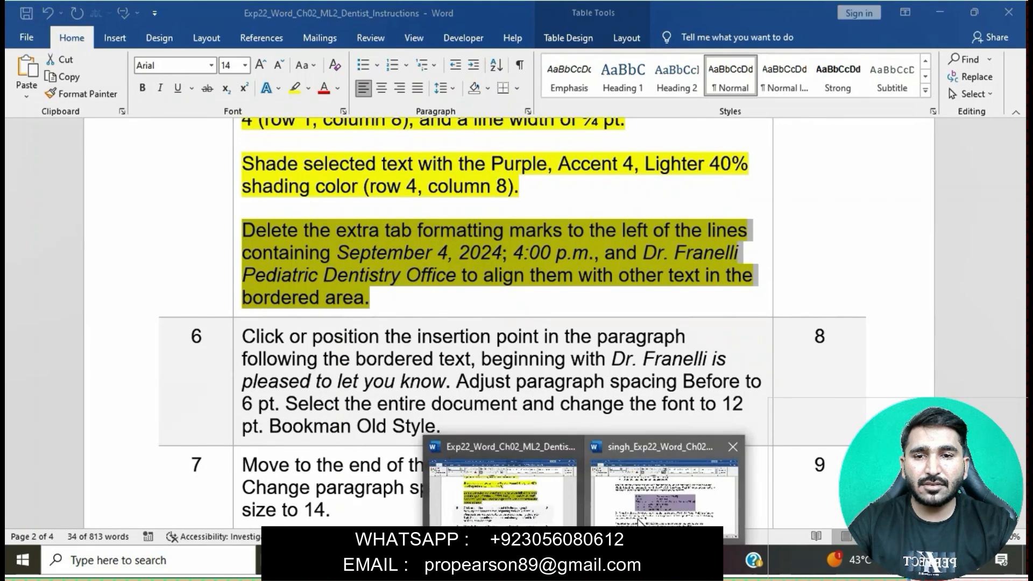
pyautogui.click(637, 517)
pyautogui.click(494, 335)
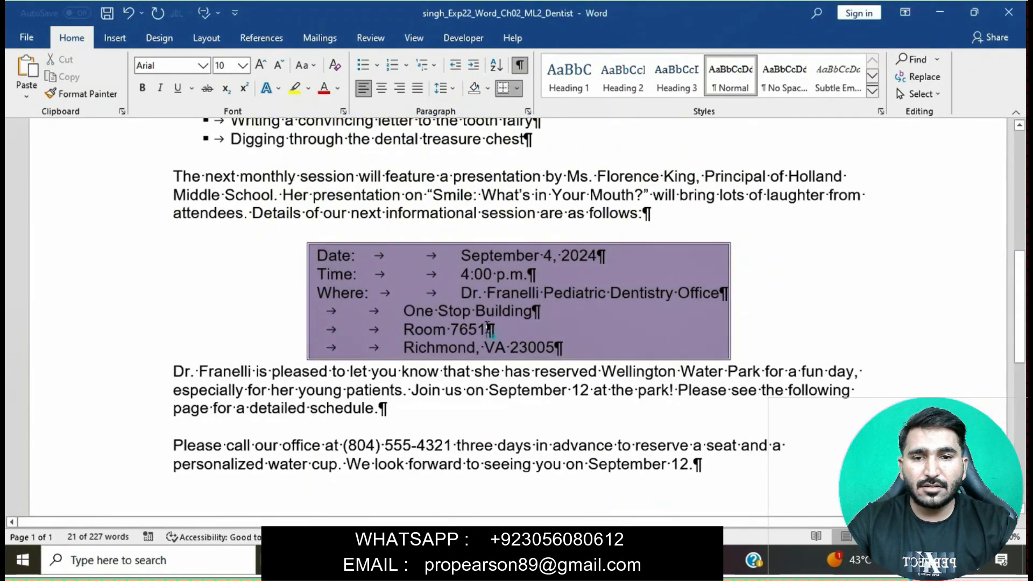
pyautogui.click(465, 254)
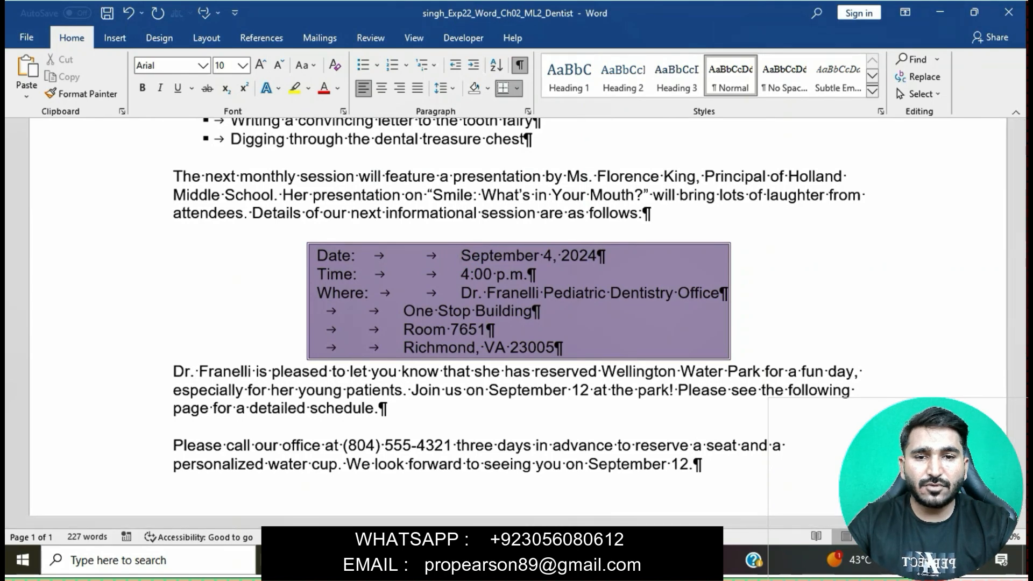
pyautogui.moveTo(576, 559)
pyautogui.click(532, 505)
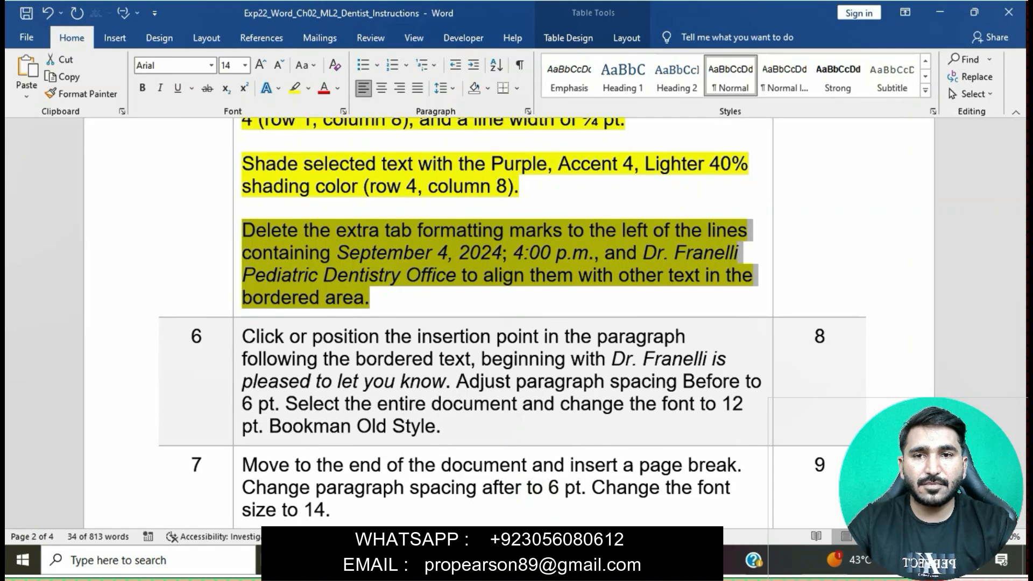
pyautogui.moveTo(576, 559)
pyautogui.click(650, 479)
pyautogui.press('BackSpace')
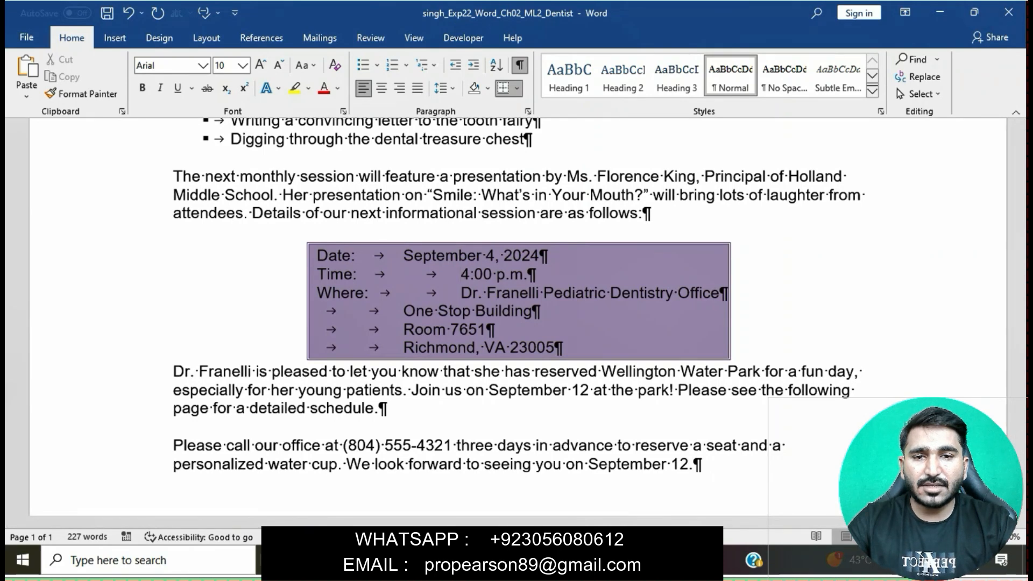
pyautogui.press('BackSpace')
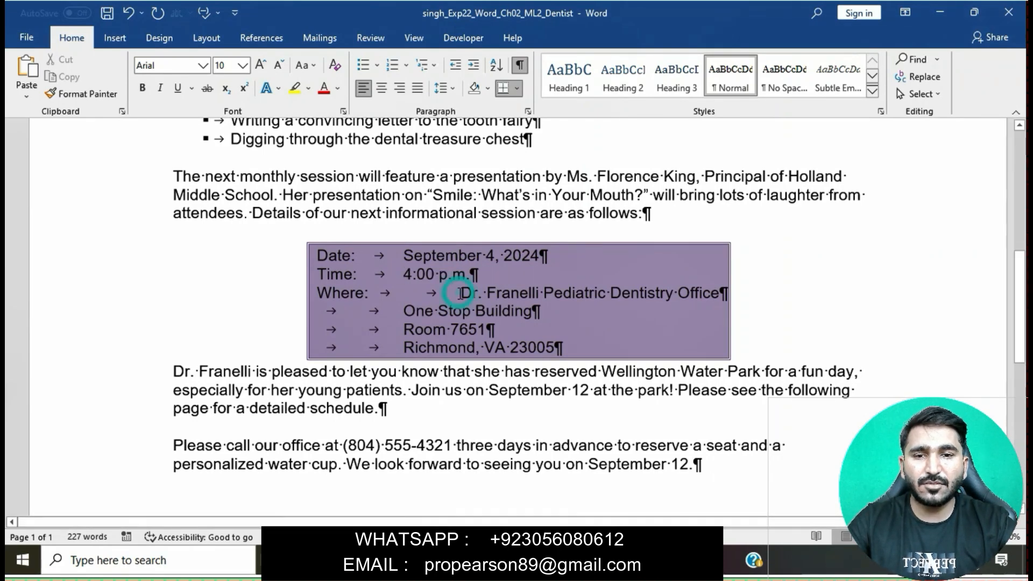
pyautogui.press('BackSpace')
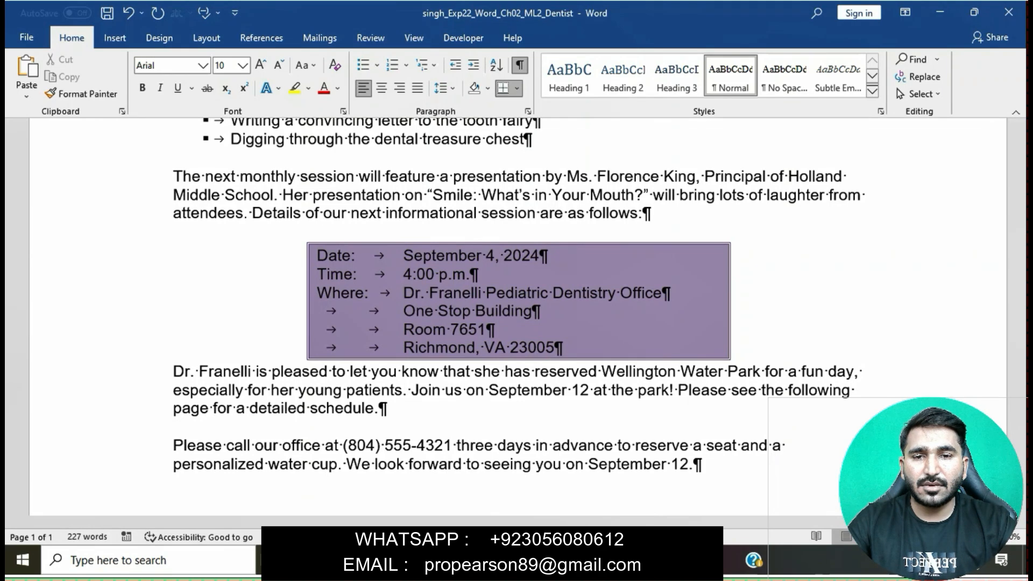
# - Compare the letter with the instructions document and remove the yellow highlight from the completed instruction 5
pyautogui.moveTo(586, 561)
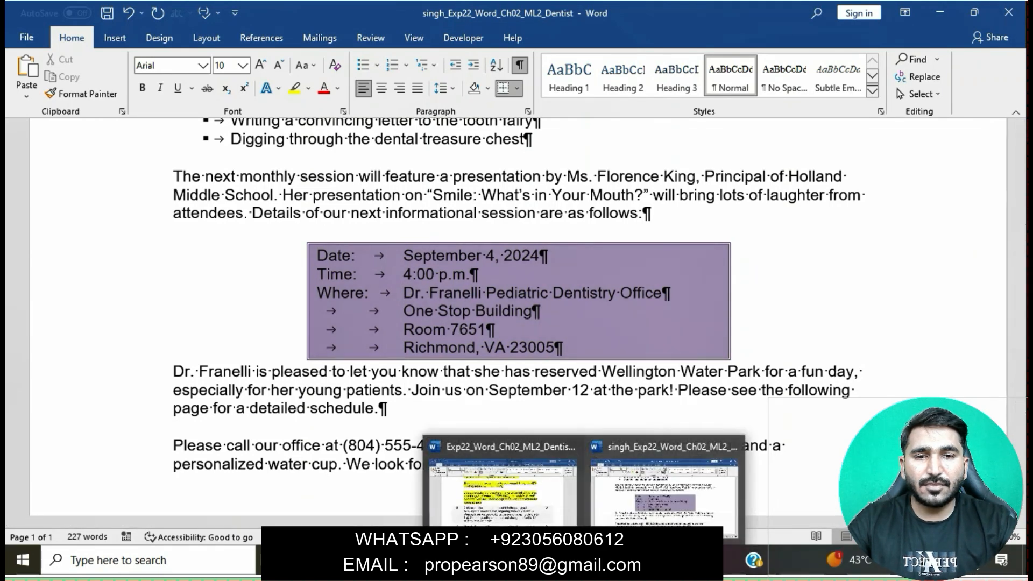
pyautogui.click(532, 485)
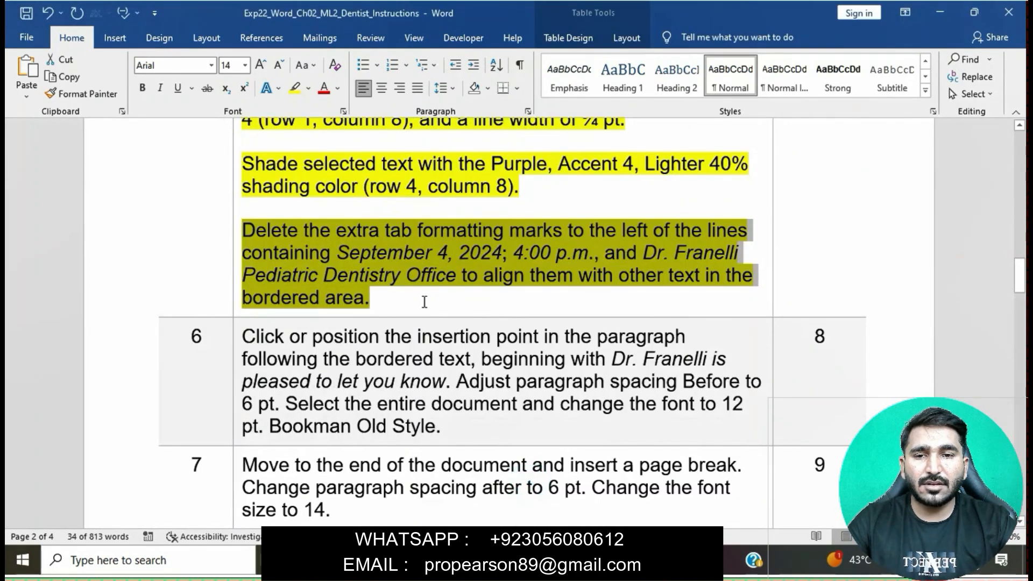
pyautogui.moveTo(586, 560)
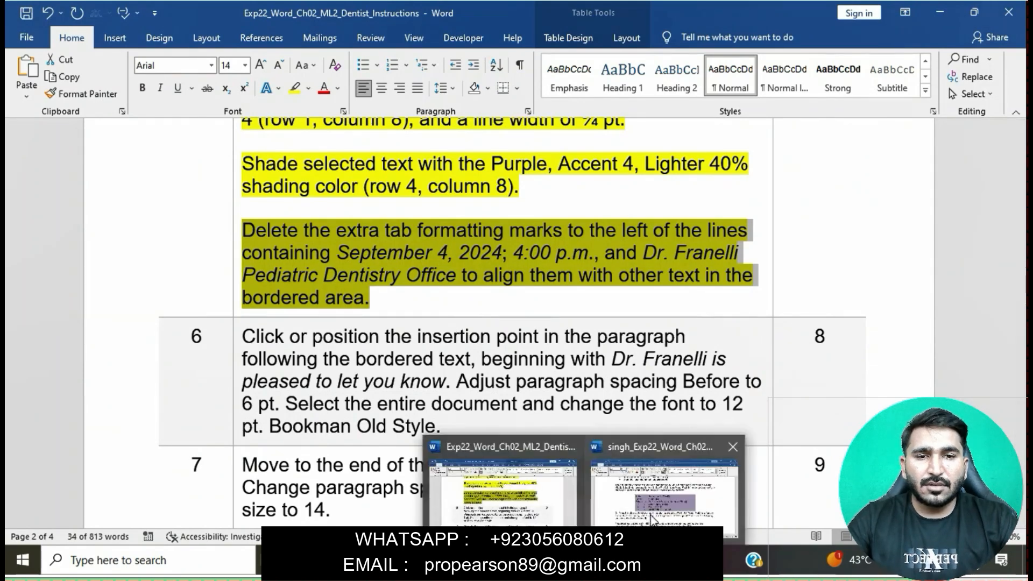
pyautogui.click(655, 512)
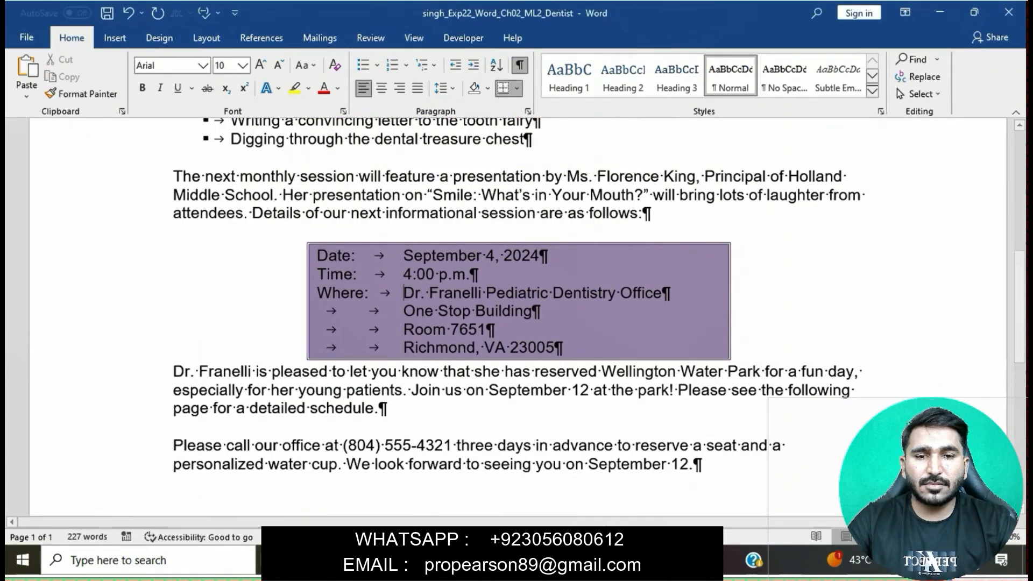
pyautogui.moveTo(586, 561)
pyautogui.click(503, 492)
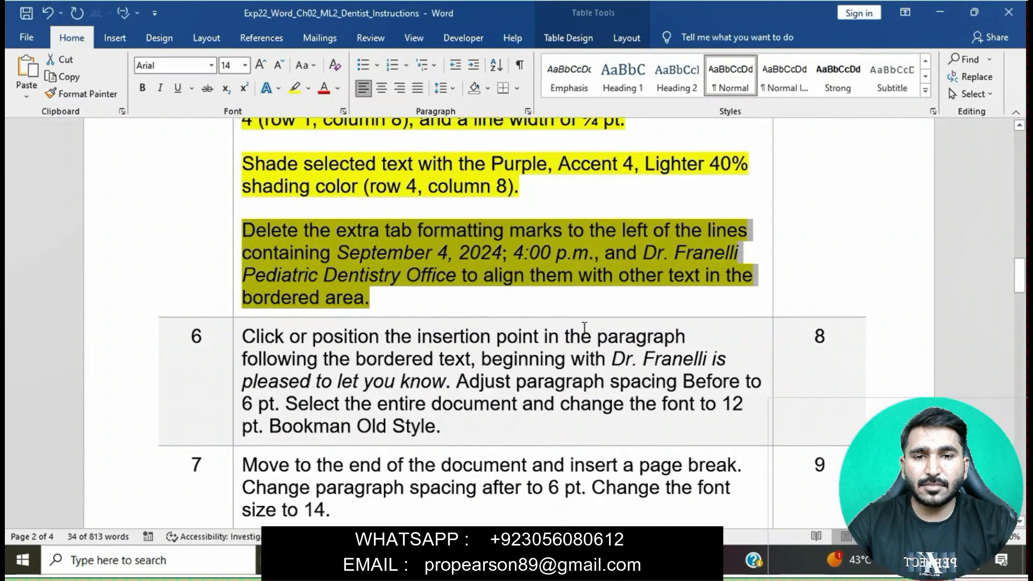
pyautogui.click(581, 280)
pyautogui.scroll(5, 577, 272)
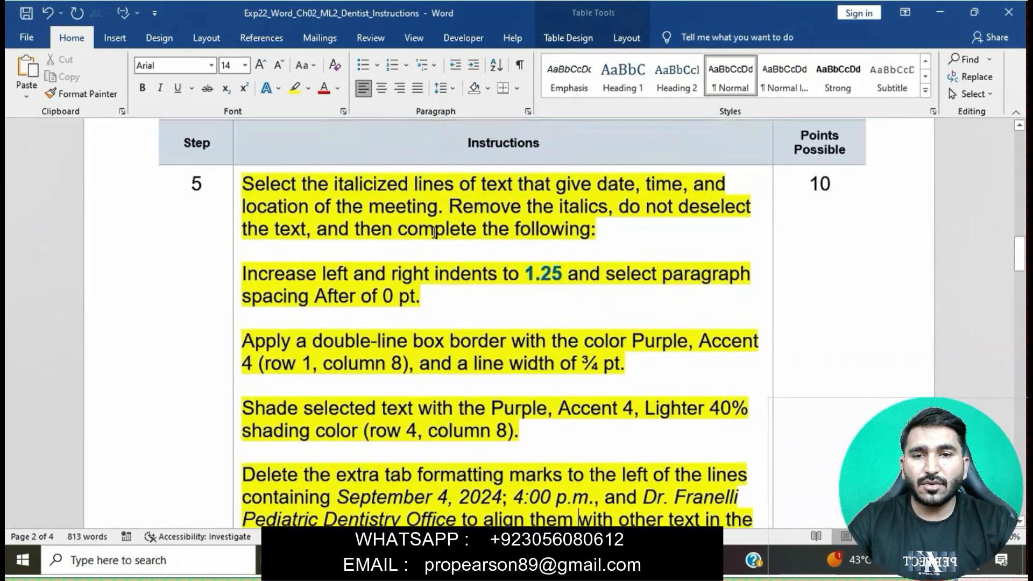
pyautogui.click(236, 203)
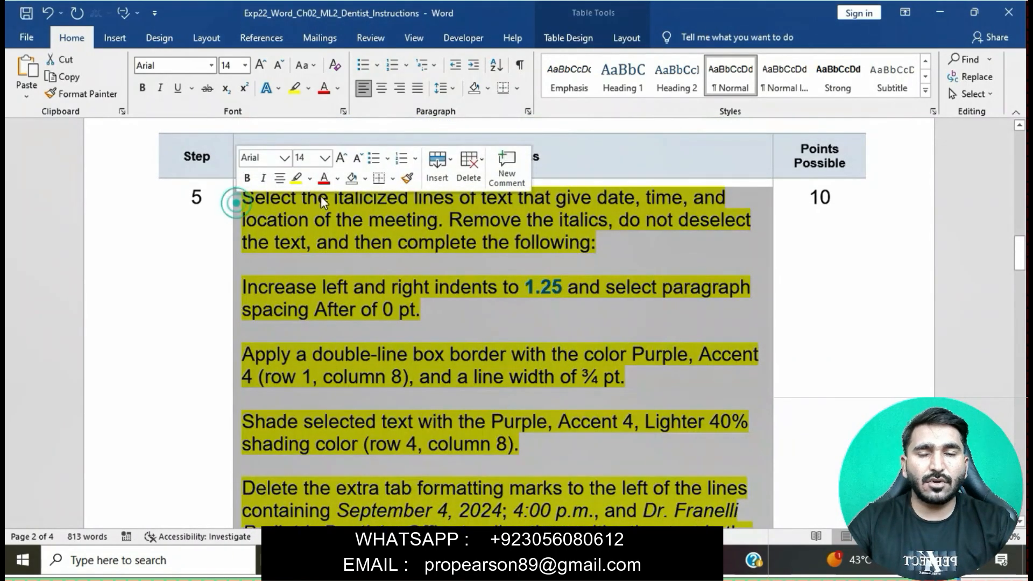
pyautogui.click(298, 179)
pyautogui.click(384, 288)
# - Highlight the text of instruction 6 in yellow
pyautogui.scroll(-6, 377, 286)
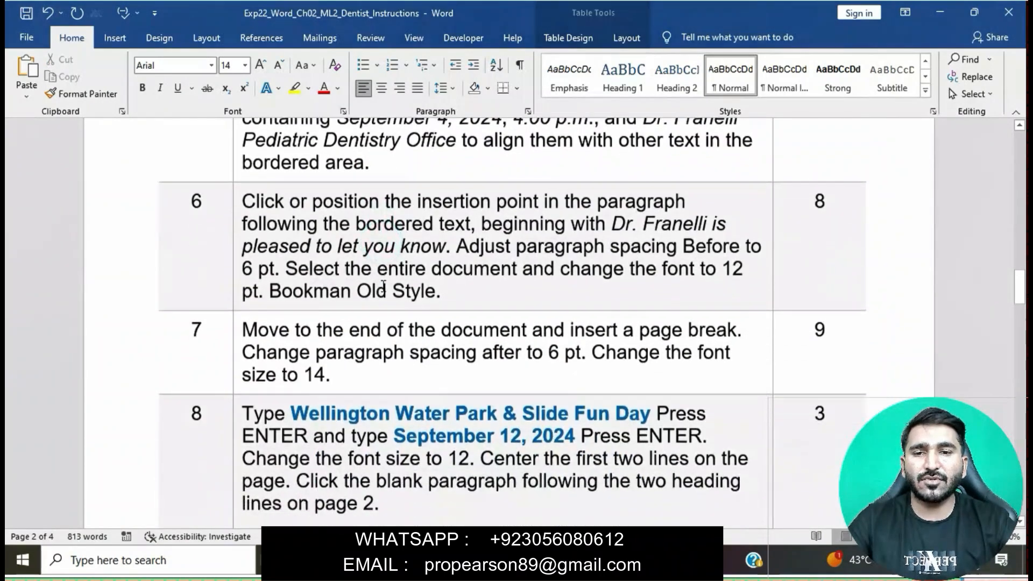
pyautogui.click(234, 191)
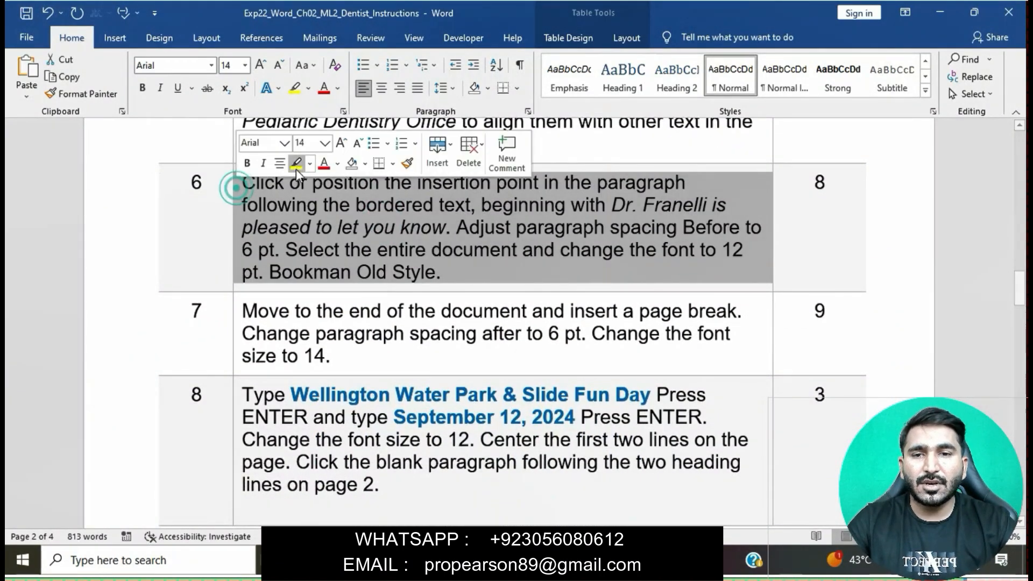
pyautogui.click(295, 164)
pyautogui.click(326, 227)
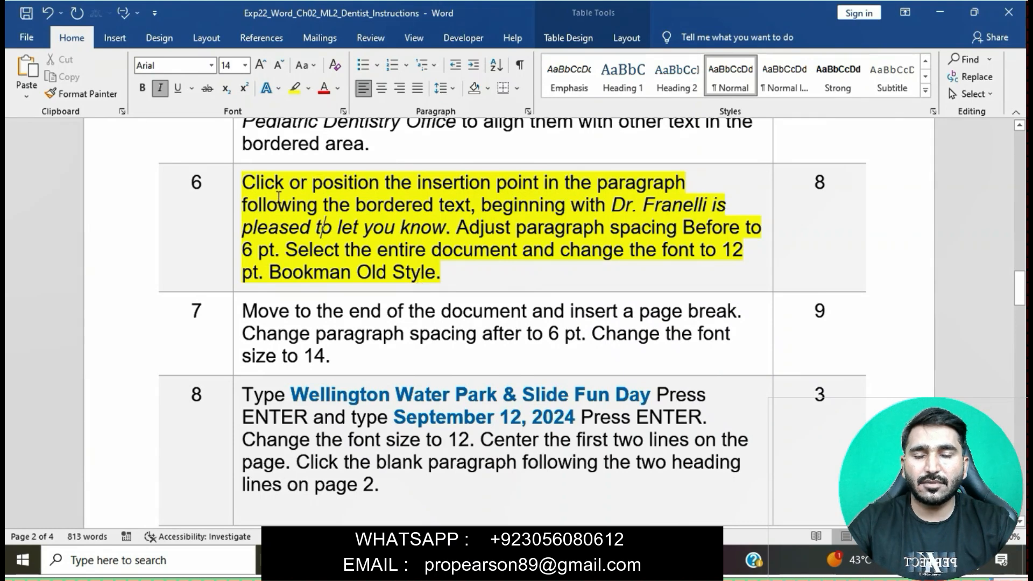
# - Read instruction 6's requirements on the insertion point and the paragraph spacing Before, checking the letter for the paragraph that follows the bordered text
pyautogui.moveTo(245, 188); pyautogui.dragTo(645, 181)
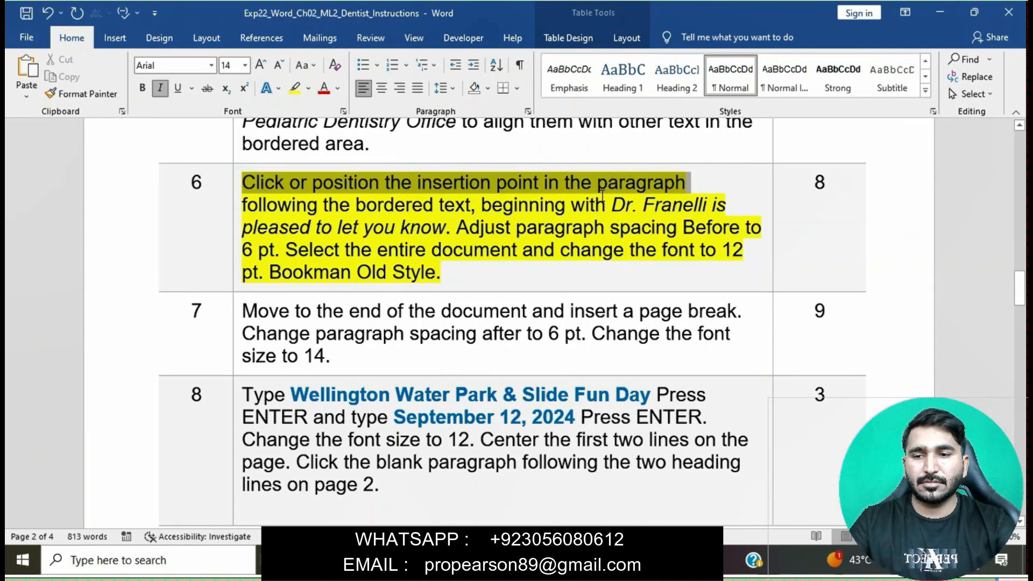
pyautogui.moveTo(601, 193); pyautogui.dragTo(451, 229)
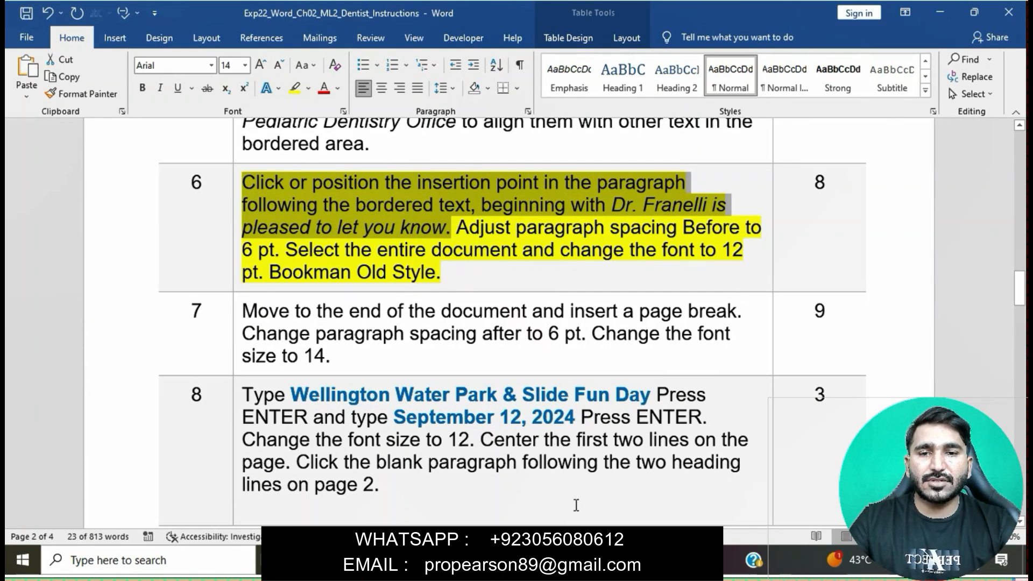
pyautogui.moveTo(738, 560)
pyautogui.click(813, 477)
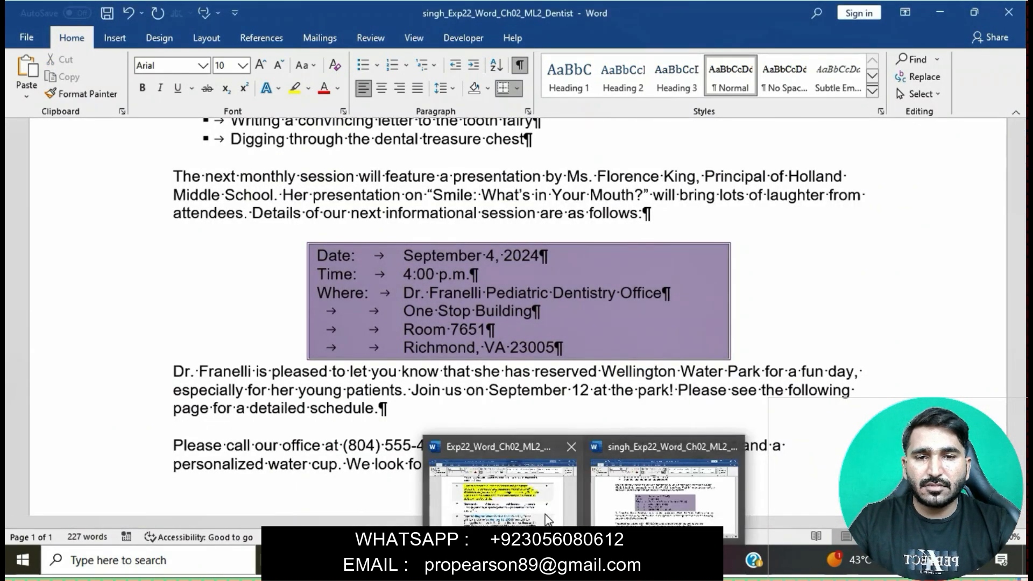
pyautogui.click(548, 519)
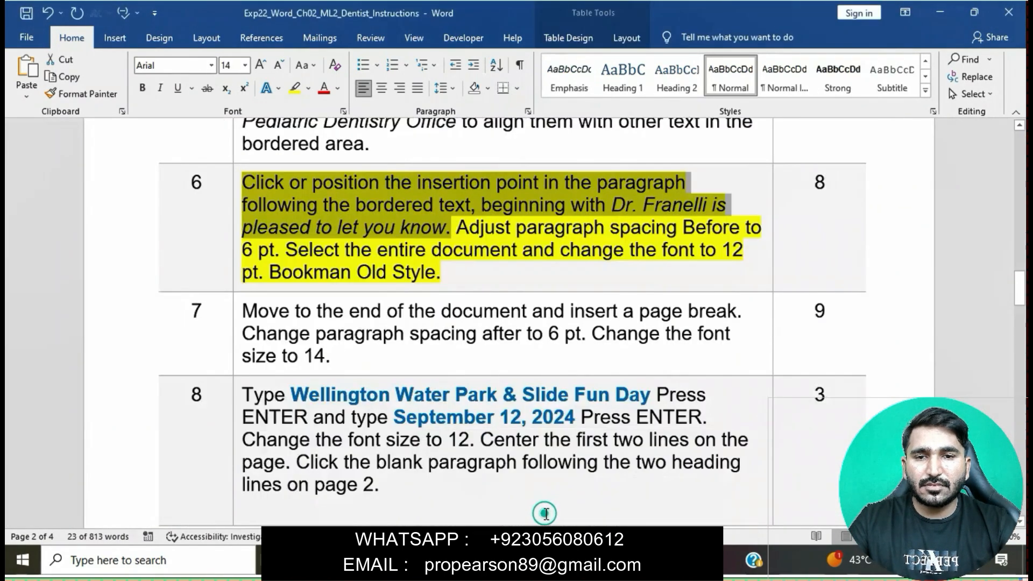
pyautogui.click(458, 229)
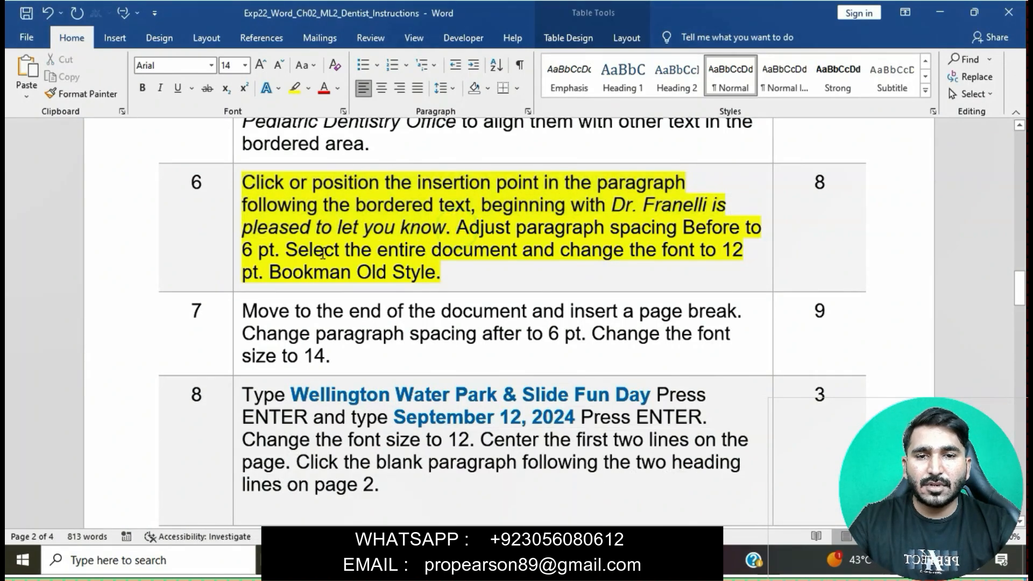
pyautogui.moveTo(456, 229); pyautogui.dragTo(280, 252)
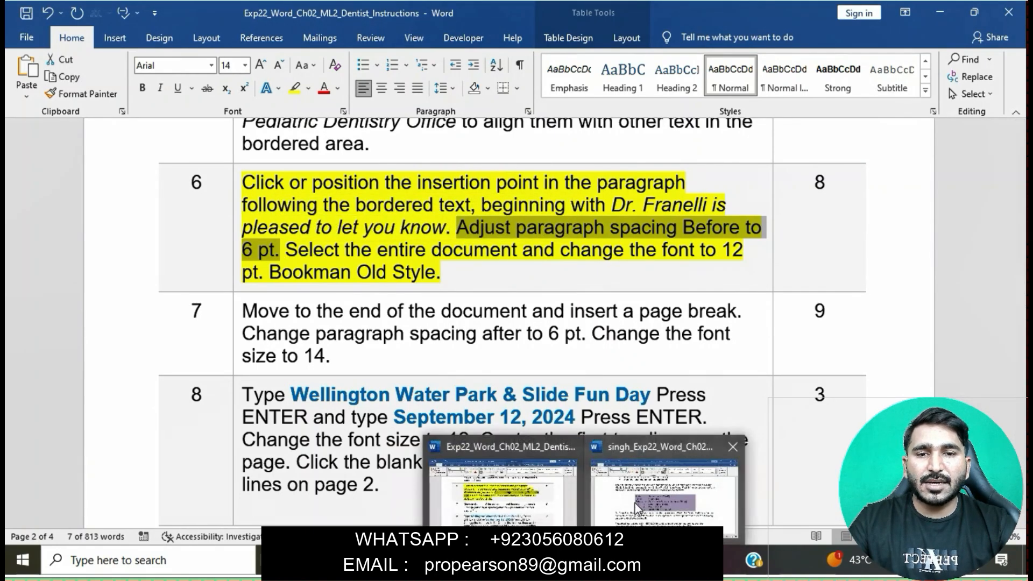
# - Switch to the letter and set the paragraph spacing Before to 6 pt for the Where line in the bordered details
pyautogui.click(635, 503)
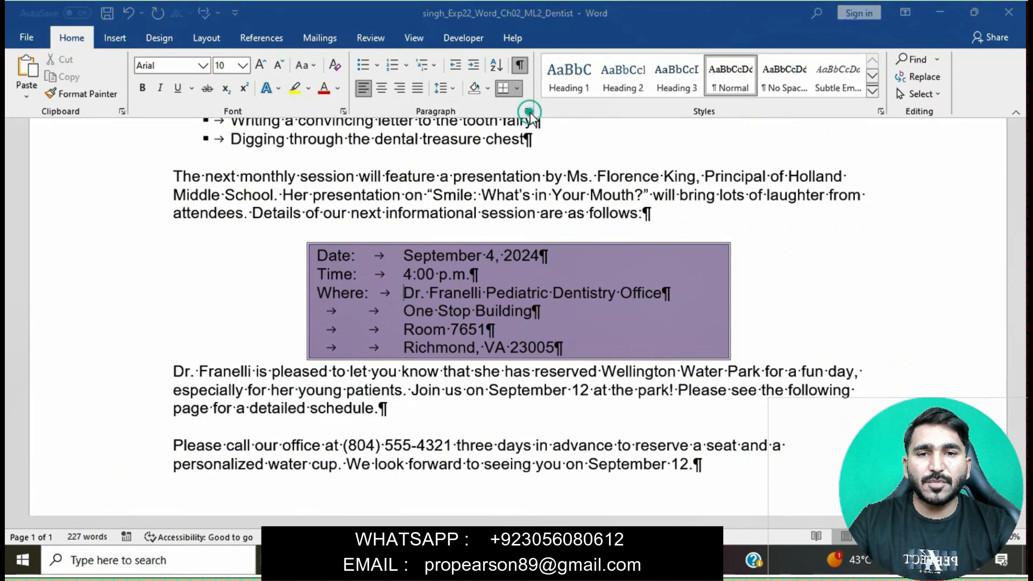
pyautogui.click(528, 111)
pyautogui.click(474, 282)
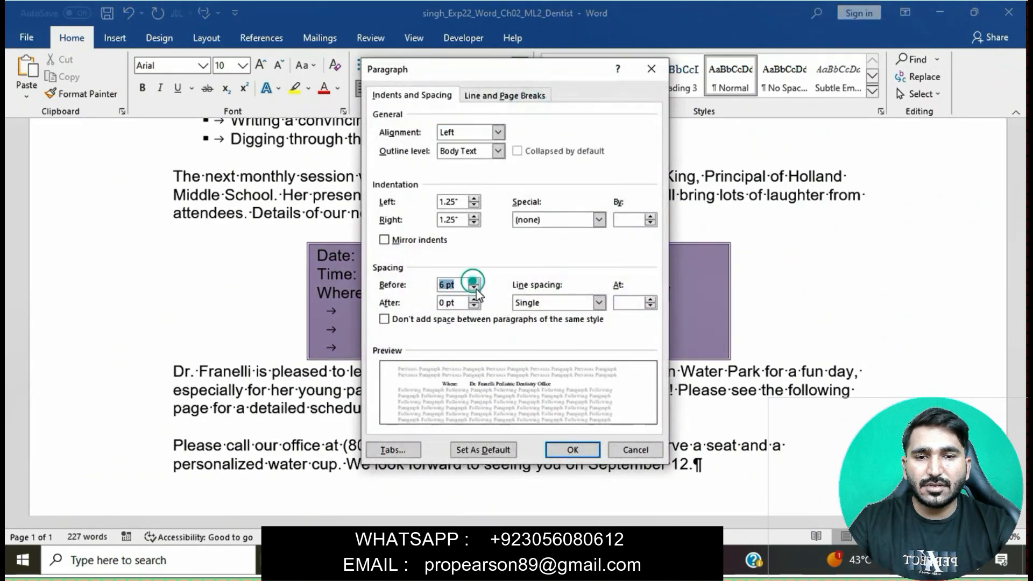
pyautogui.click(550, 451)
# - Return to the instructions document and mark the requirement in instruction 6 about the entire document's 12 pt font size
pyautogui.moveTo(585, 560)
pyautogui.click(544, 507)
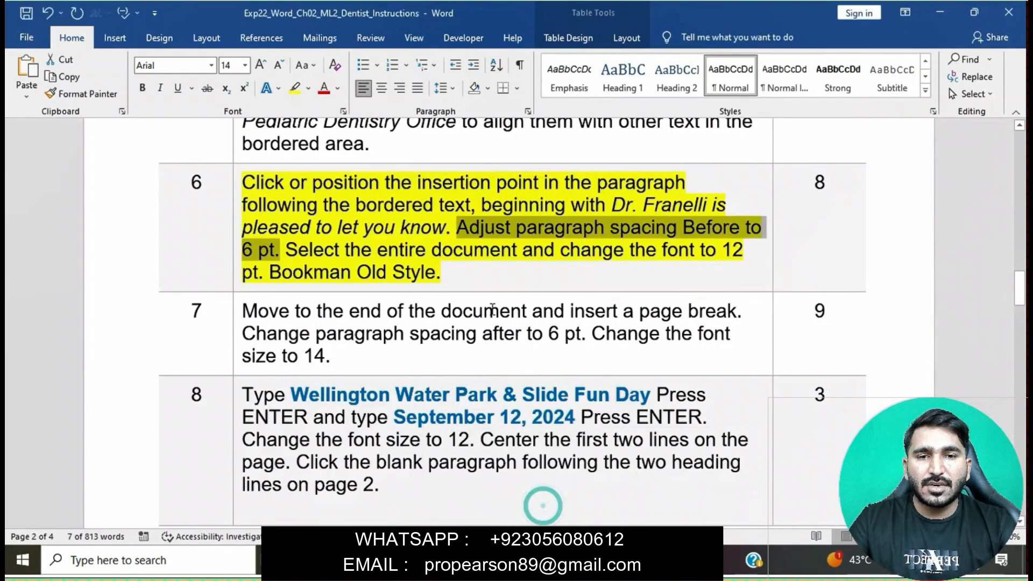
pyautogui.moveTo(288, 250); pyautogui.dragTo(267, 270)
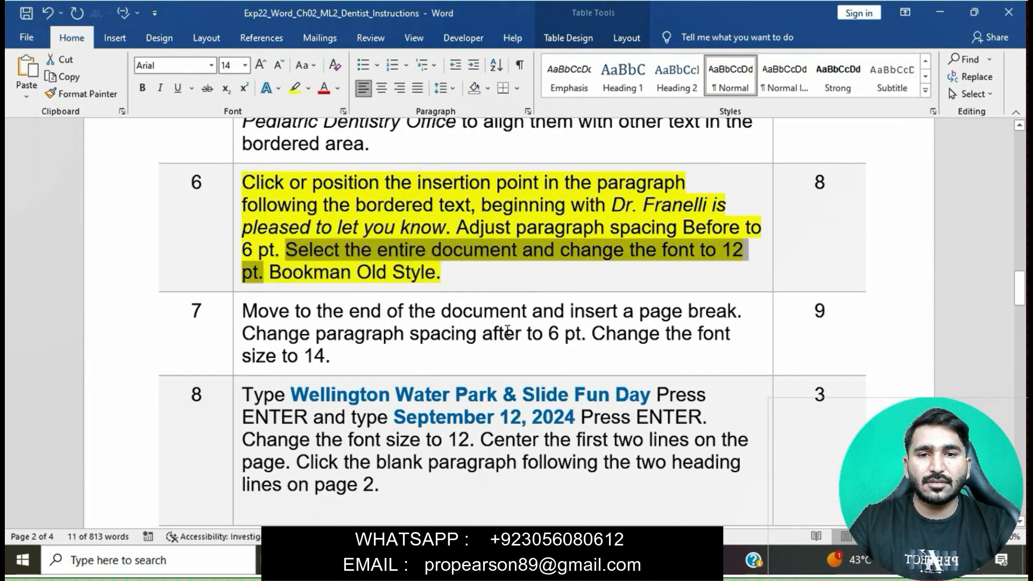
# - Change the font size of the entire letter to 12 pt and review the text
pyautogui.moveTo(651, 560)
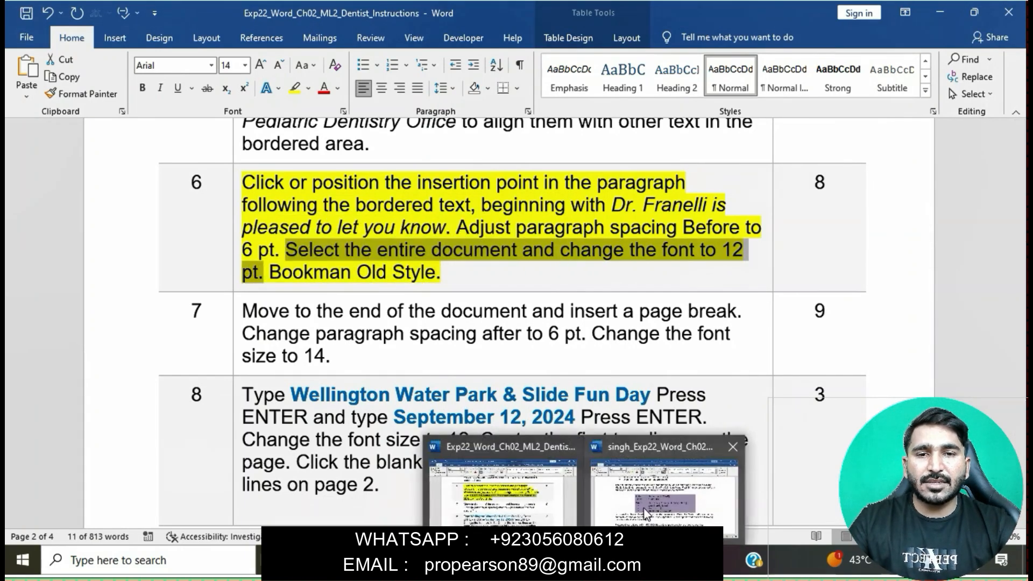
pyautogui.click(645, 506)
pyautogui.hotkey('ctrl', 'a')
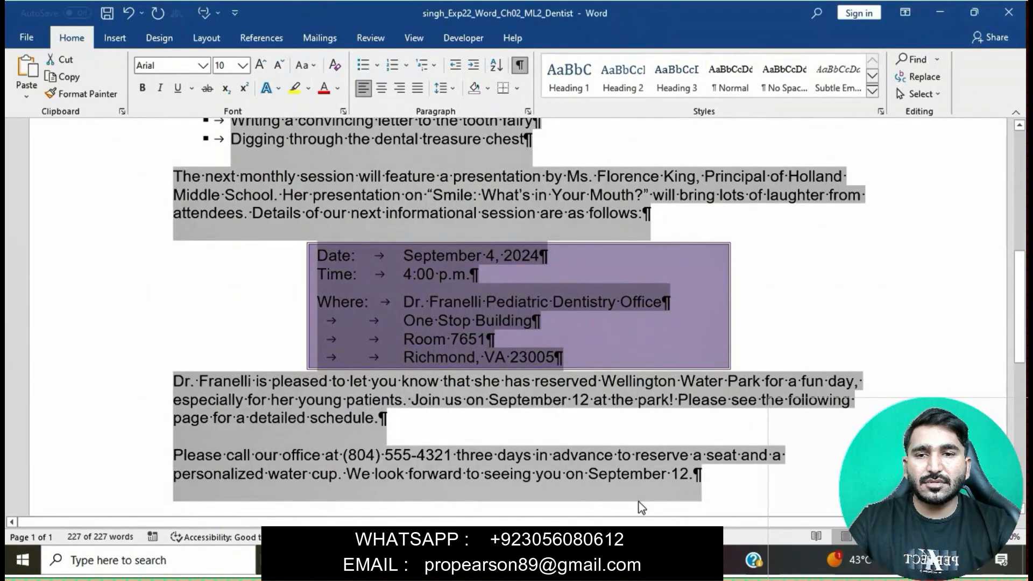
pyautogui.click(242, 66)
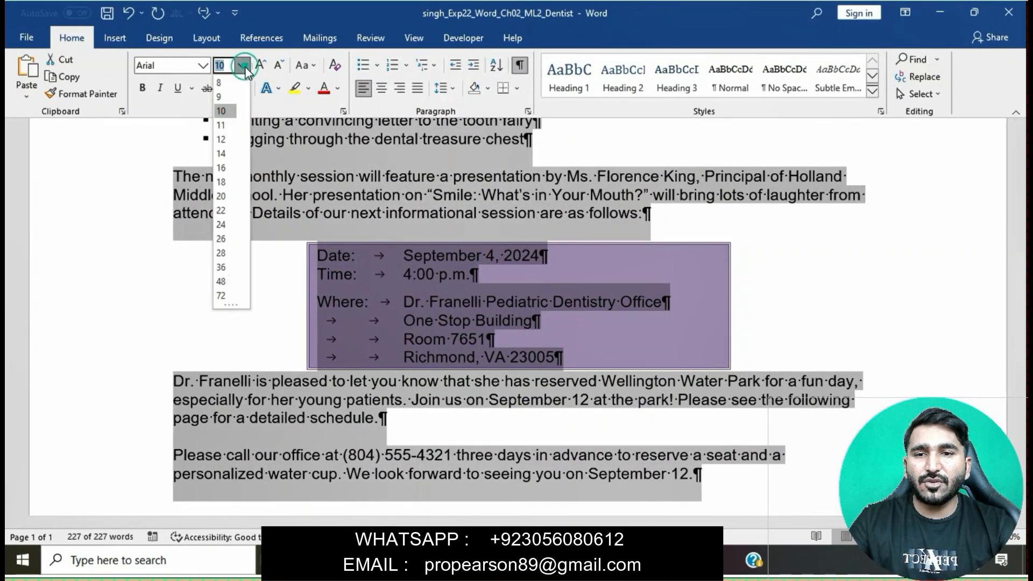
pyautogui.click(222, 141)
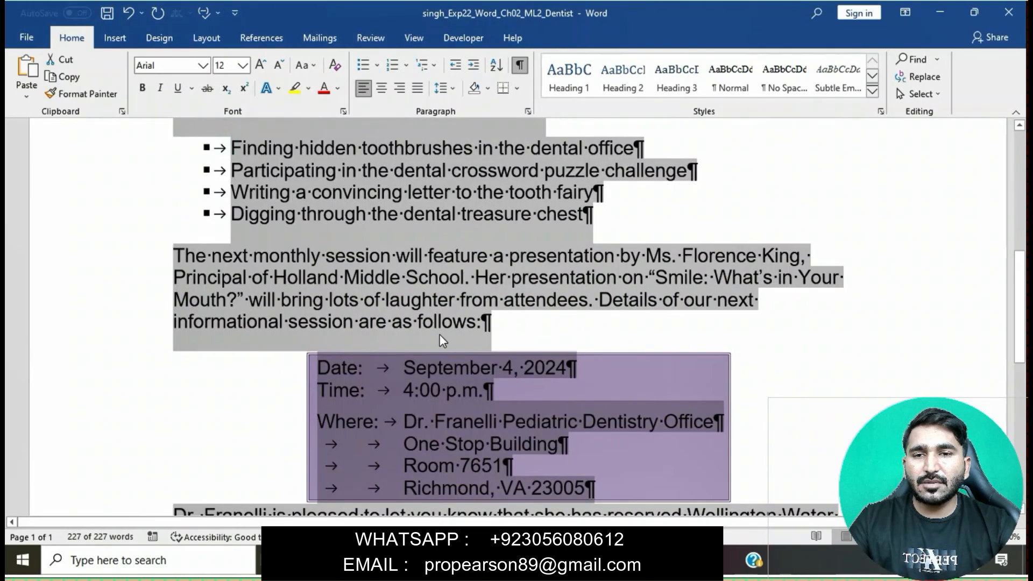
pyautogui.click(542, 286)
pyautogui.scroll(7, 541, 287)
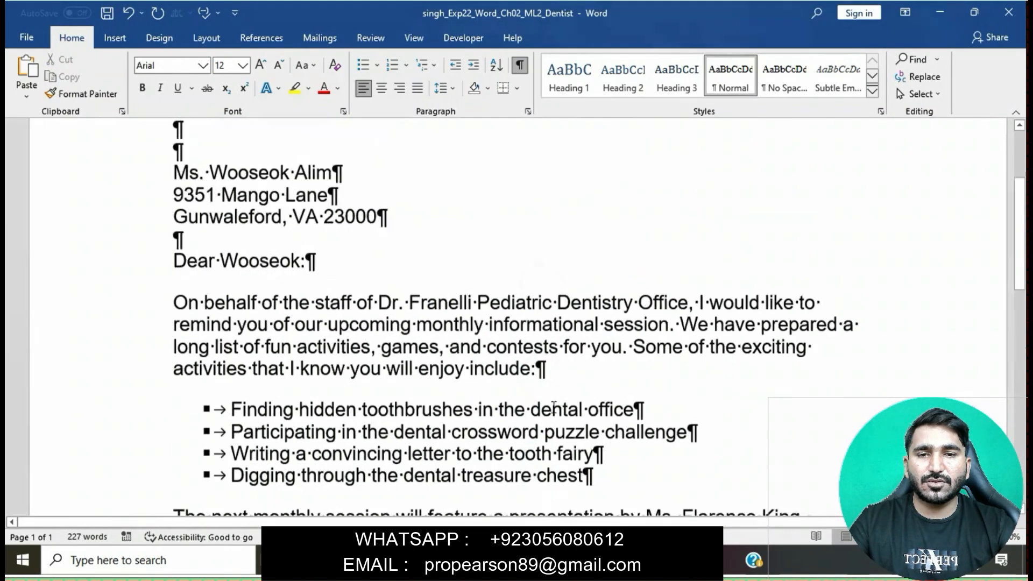
# - Return to the instructions document and mark the Bookman Old Style requirement in instruction 6
pyautogui.moveTo(582, 560)
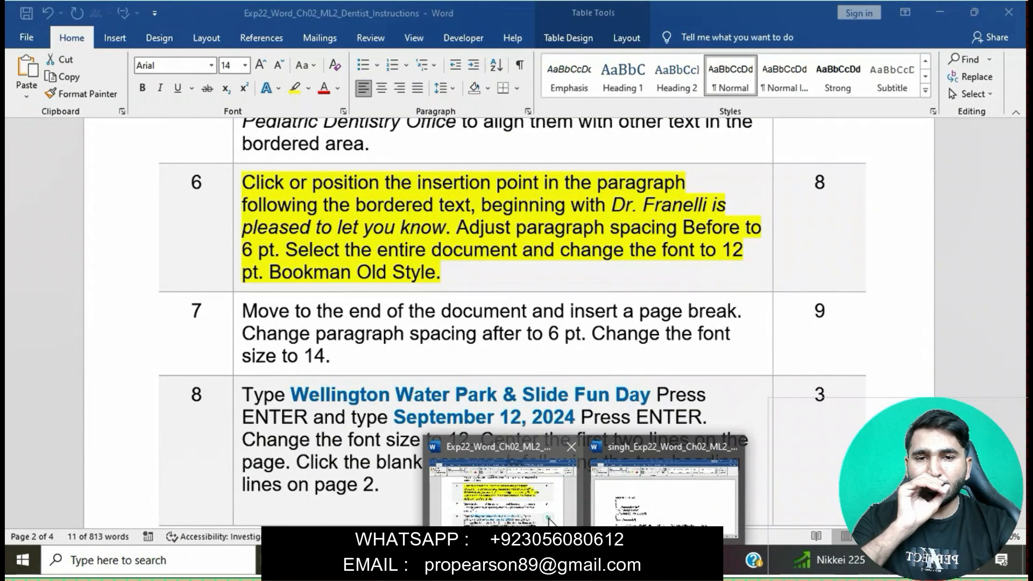
pyautogui.click(548, 517)
pyautogui.moveTo(270, 272); pyautogui.dragTo(439, 275)
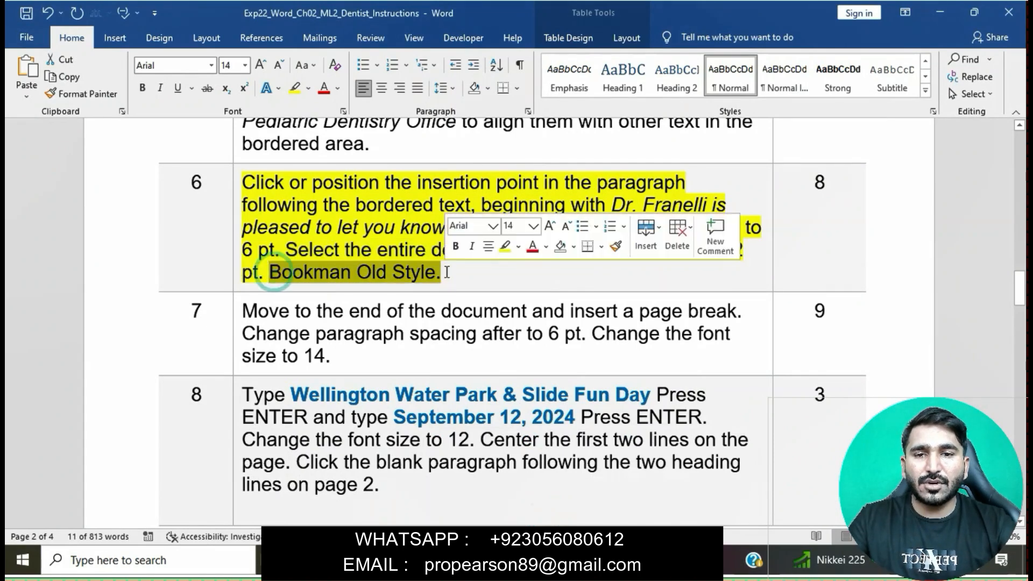
# - Switch to the letter and change the font of the entire document to Bookman Old Style
pyautogui.moveTo(582, 560)
pyautogui.click(623, 511)
pyautogui.hotkey('ctrl', 'a')
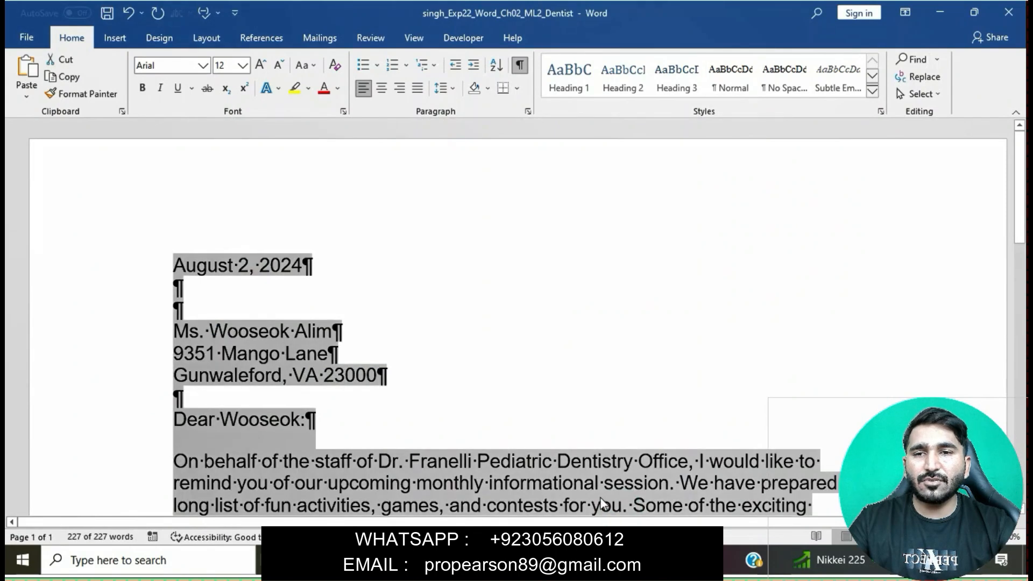
pyautogui.click(204, 65)
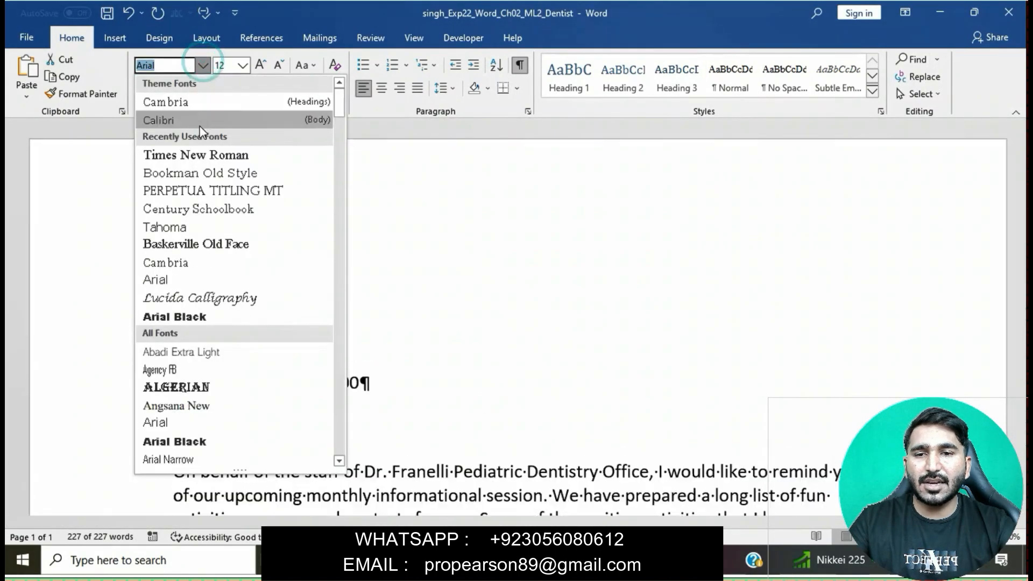
pyautogui.click(211, 173)
pyautogui.click(479, 293)
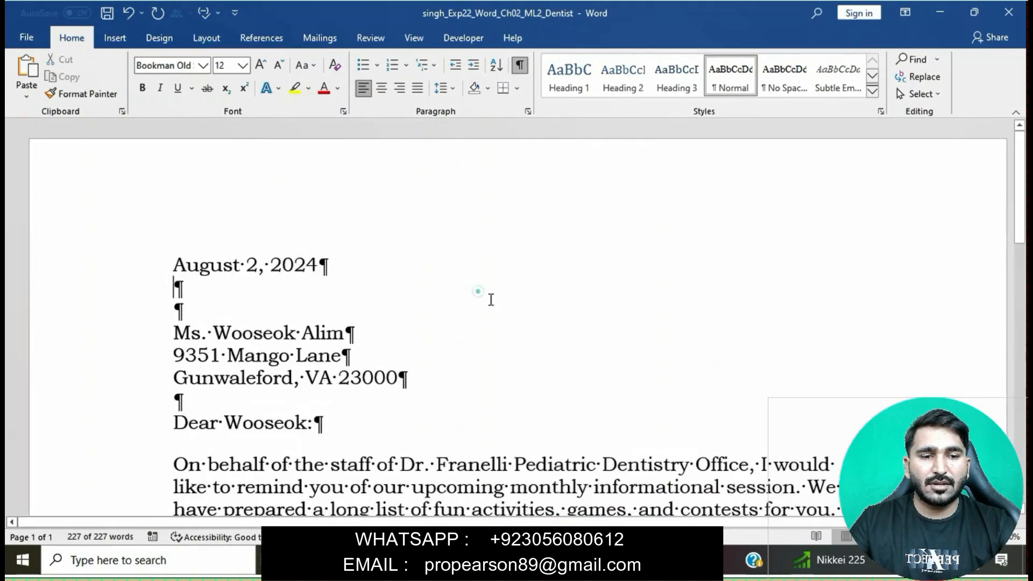
# - Return to the instructions document and remove the yellow highlighting from instruction 6
pyautogui.moveTo(582, 560)
pyautogui.click(545, 506)
pyautogui.click(337, 275)
pyautogui.click(233, 188)
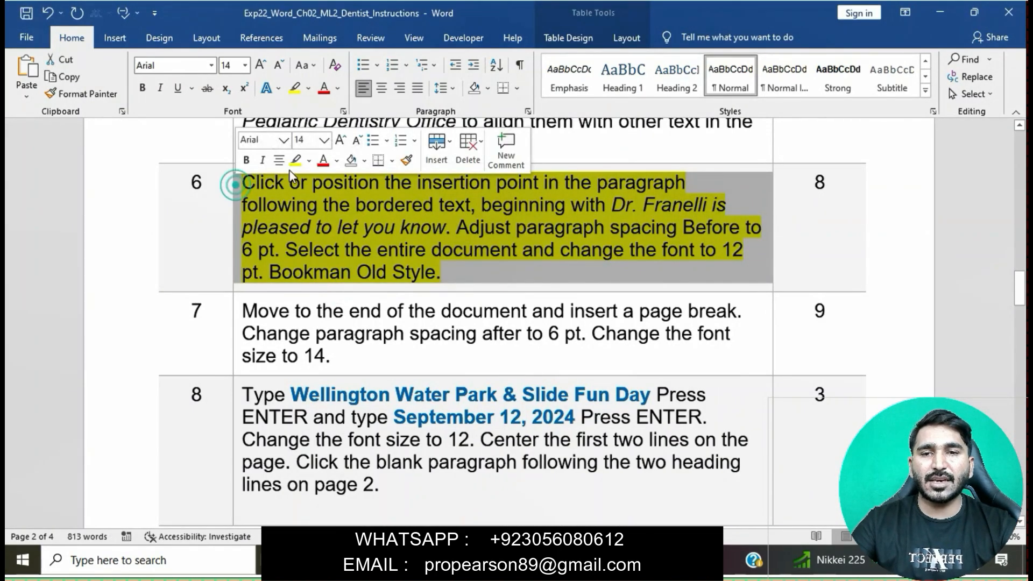
pyautogui.click(354, 278)
# - Highlight instruction 7 in yellow and select its sentence about inserting a page break at the end of the document
pyautogui.scroll(-2, 357, 287)
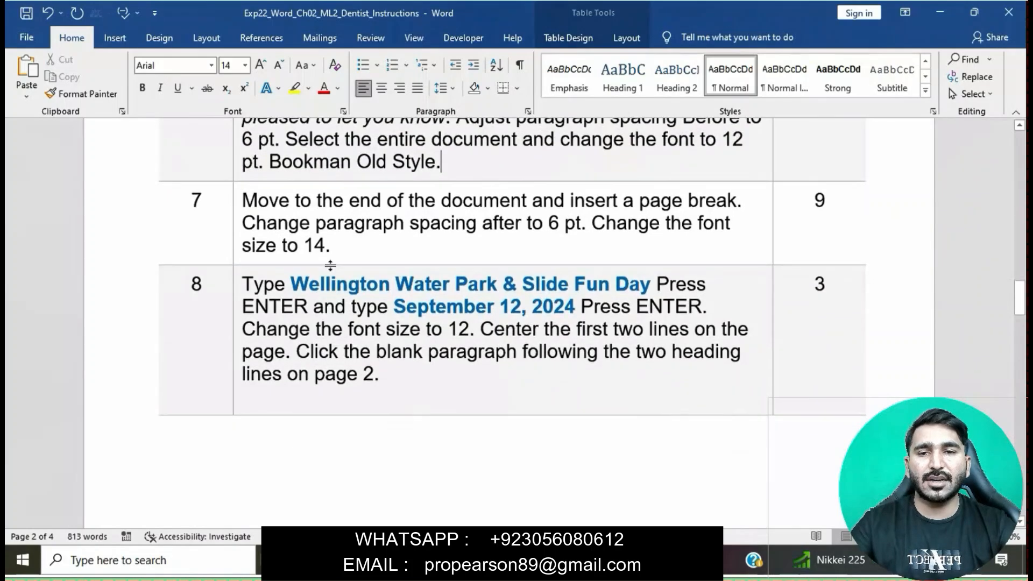
pyautogui.click(234, 203)
pyautogui.click(297, 181)
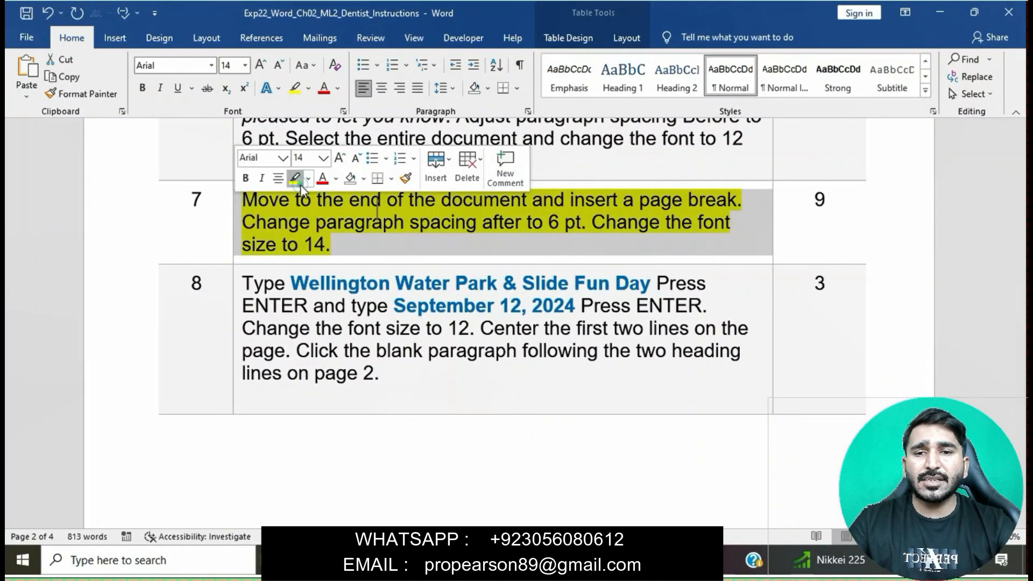
pyautogui.click(332, 244)
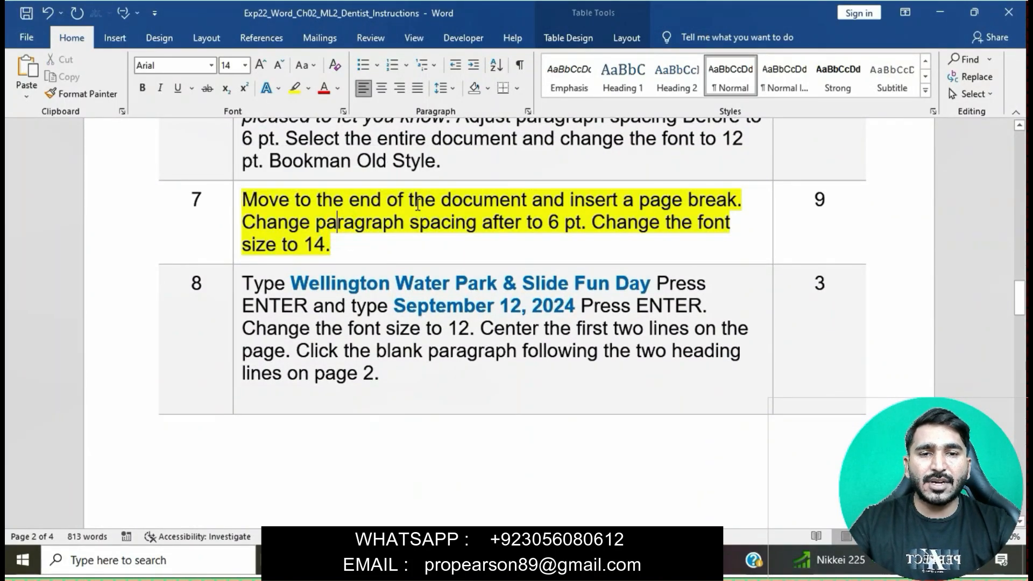
pyautogui.press('Up')
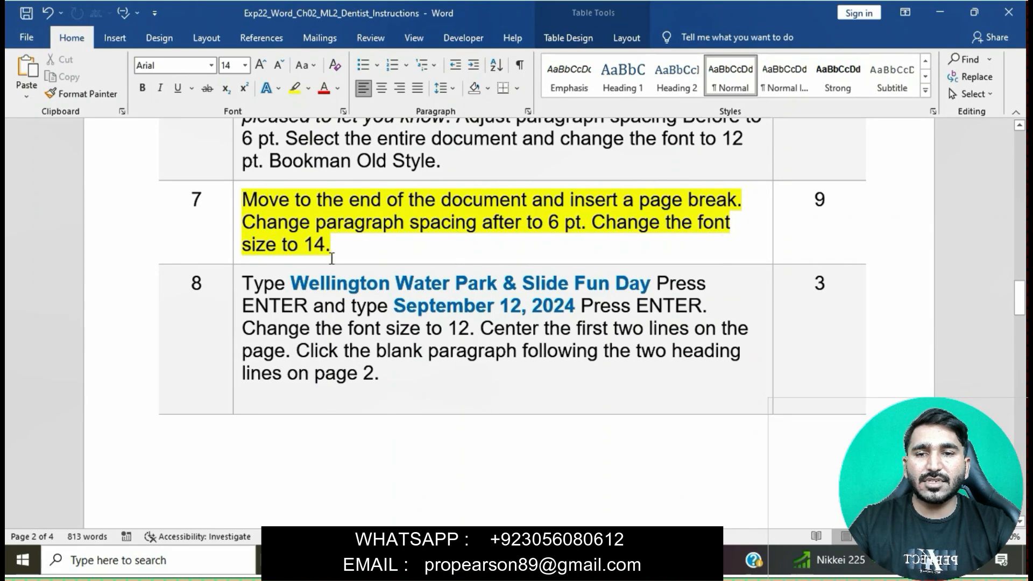
pyautogui.moveTo(245, 207); pyautogui.dragTo(746, 207)
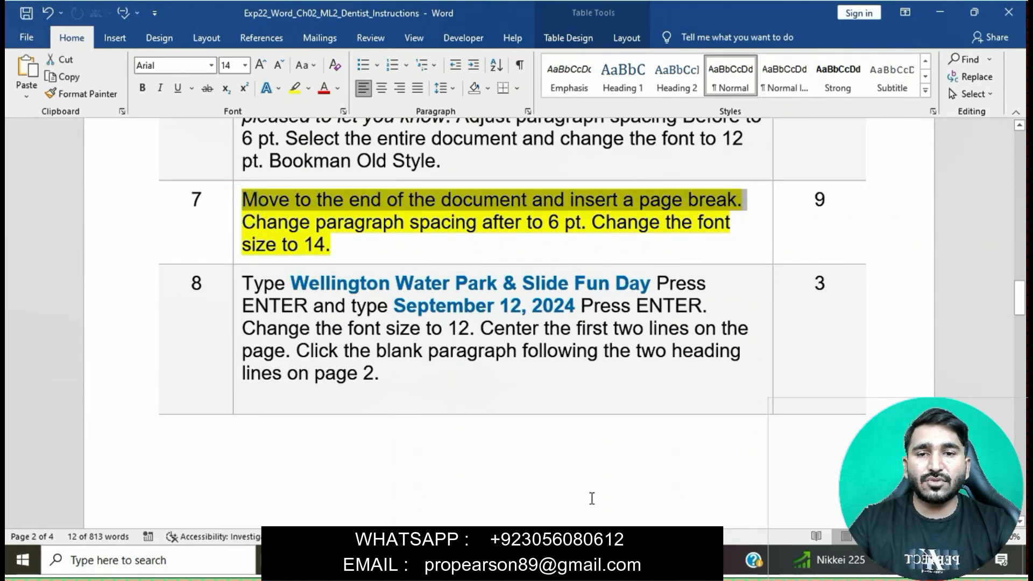
# - Switch to the letter and insert a page break at its end, after the sentence ending in "September 12."
pyautogui.click(624, 521)
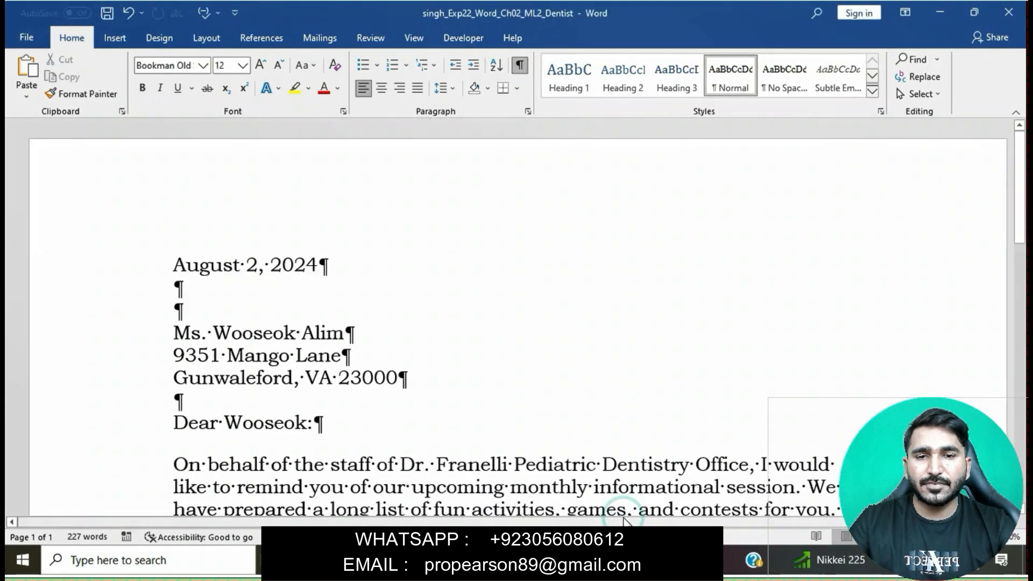
pyautogui.scroll(-10, 624, 438)
pyautogui.scroll(-3, 625, 437)
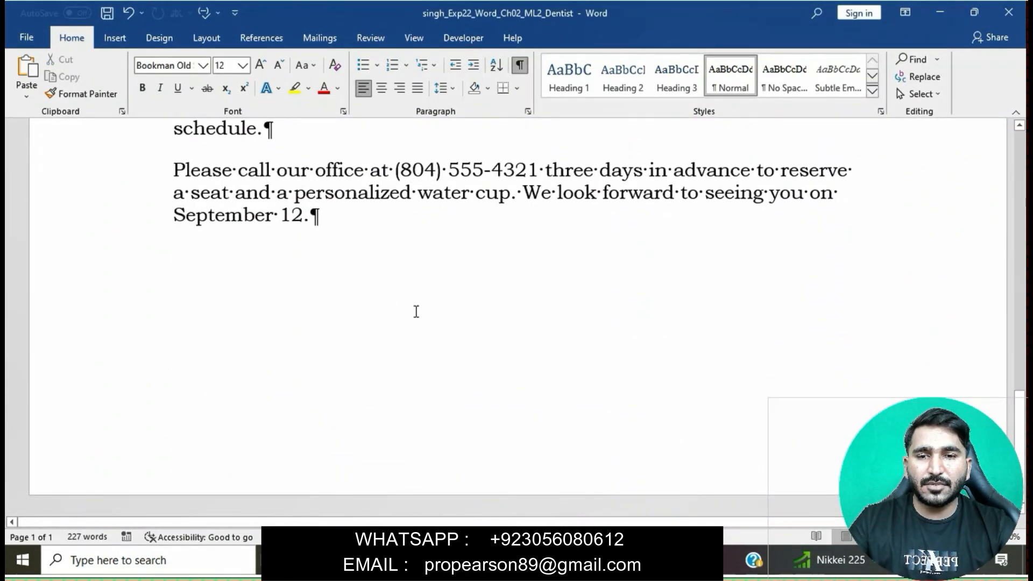
pyautogui.click(313, 217)
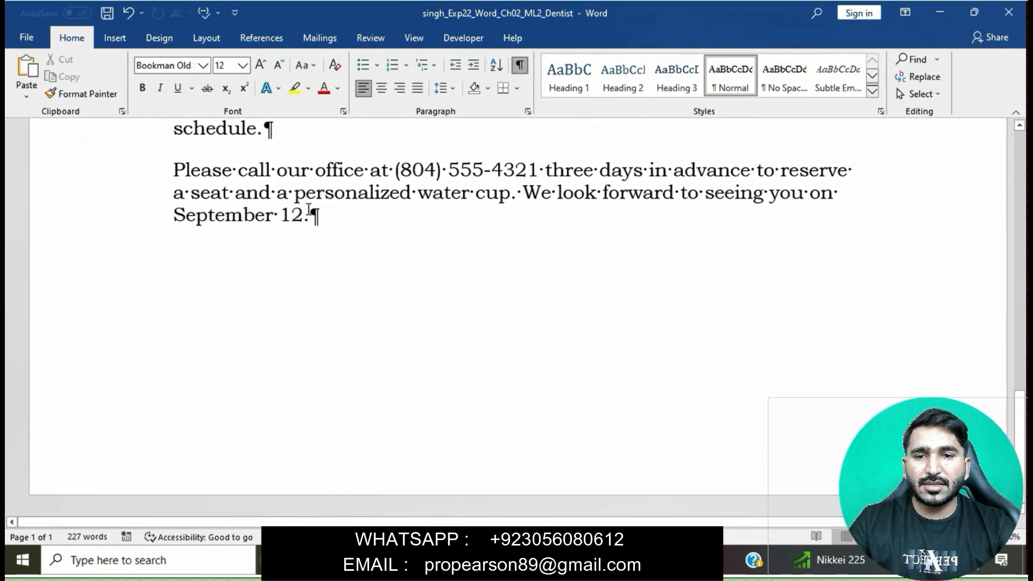
pyautogui.click(114, 38)
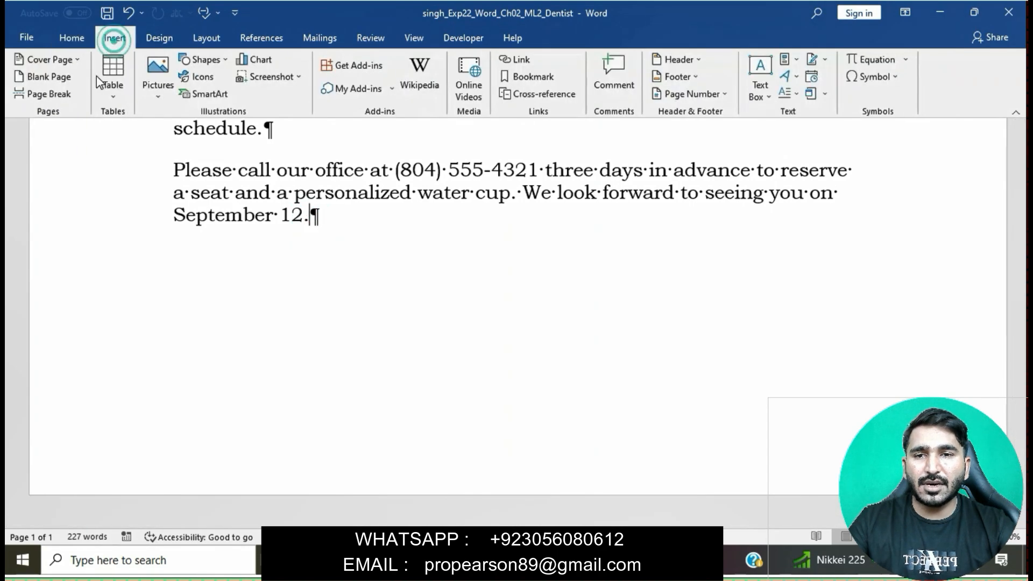
pyautogui.click(56, 94)
# - Return to the instructions document and mark the paragraph spacing requirement in instruction 7
pyautogui.moveTo(581, 560)
pyautogui.click(541, 497)
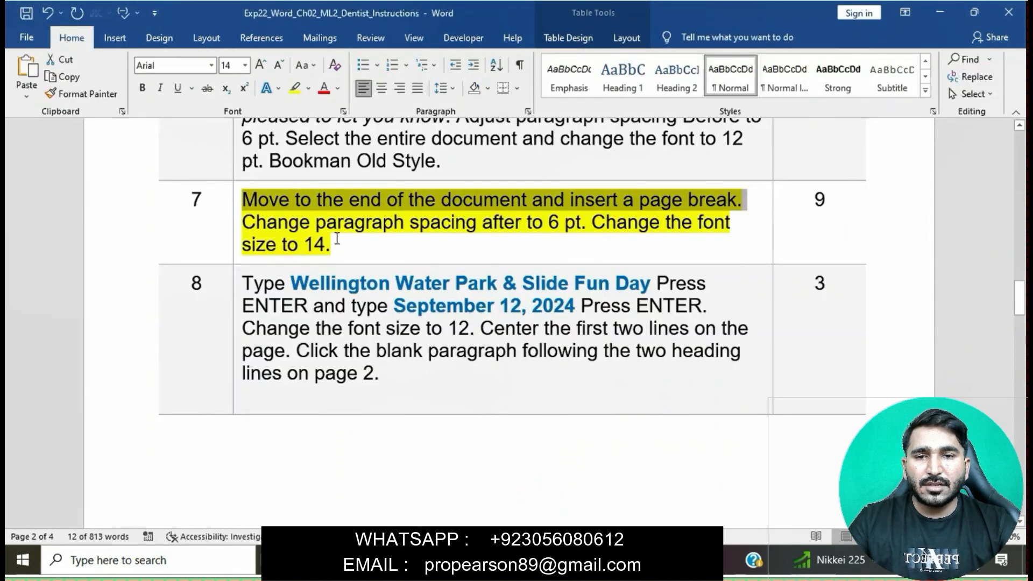
pyautogui.moveTo(244, 223); pyautogui.dragTo(592, 223)
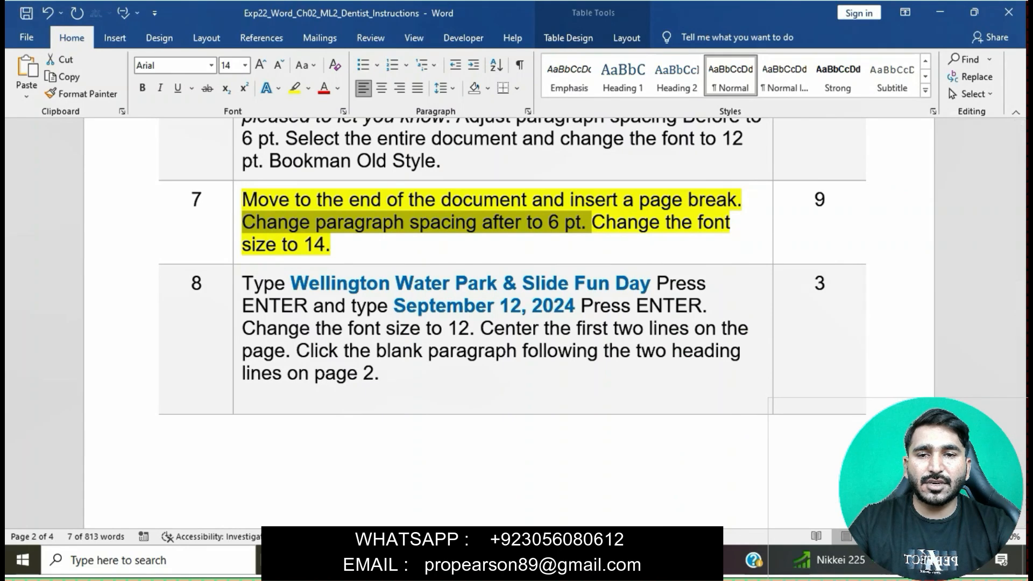
# - Switch to the letter and set the paragraph spacing After to 6 pt for the blank paragraph on page 2
pyautogui.moveTo(587, 560)
pyautogui.click(631, 506)
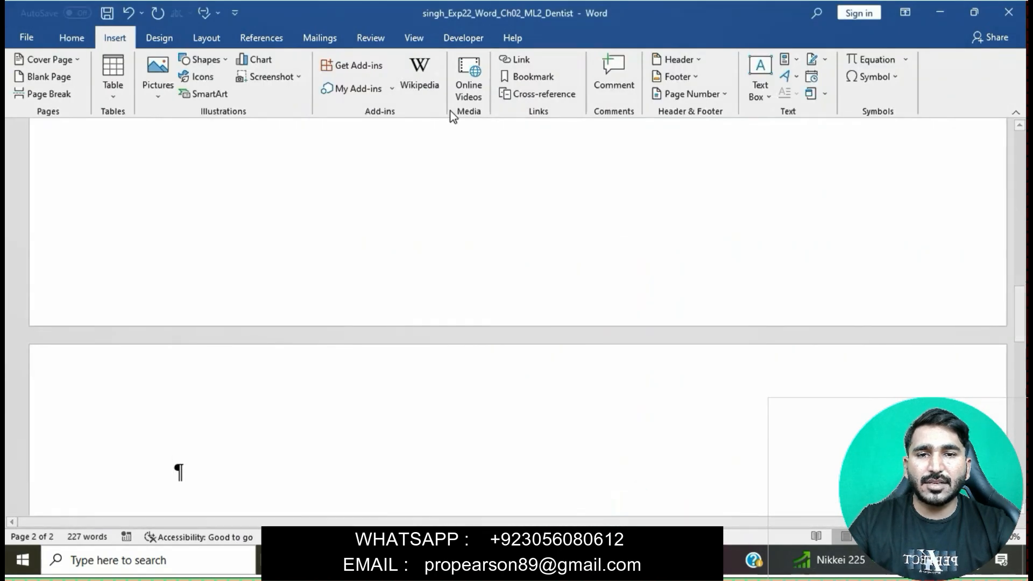
pyautogui.click(78, 33)
pyautogui.click(528, 111)
pyautogui.click(474, 307)
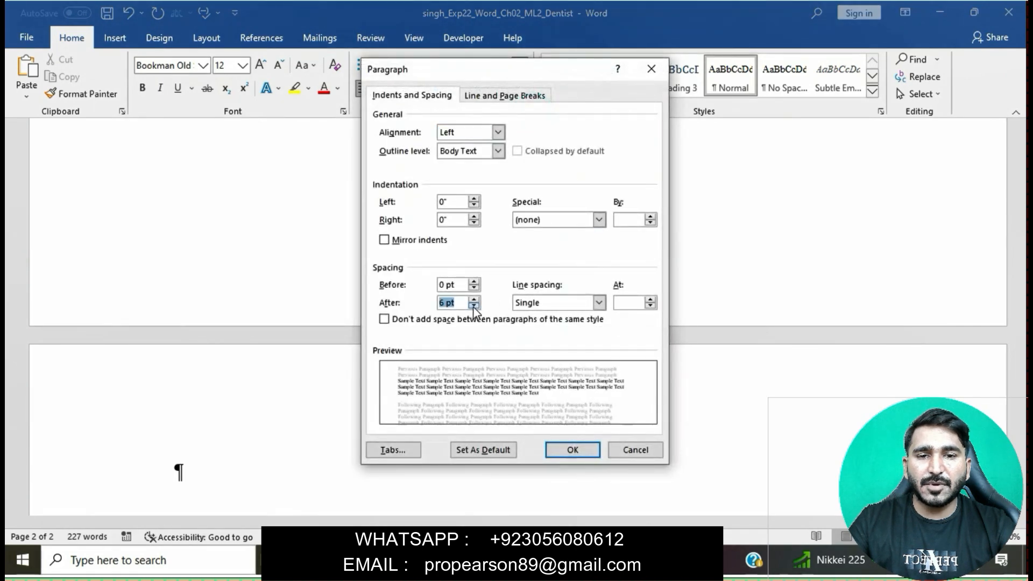
pyautogui.click(573, 450)
# - Return to the instructions document and mark the font size requirement in instruction 7
pyautogui.moveTo(584, 560)
pyautogui.click(554, 511)
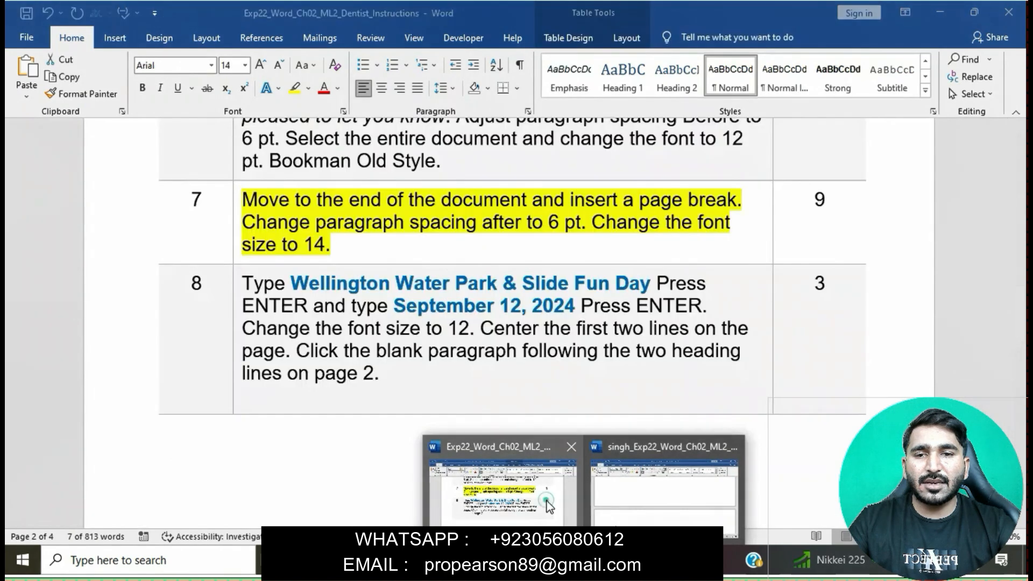
pyautogui.keyDown('ctrl'); pyautogui.click(604, 228); pyautogui.keyUp('ctrl')
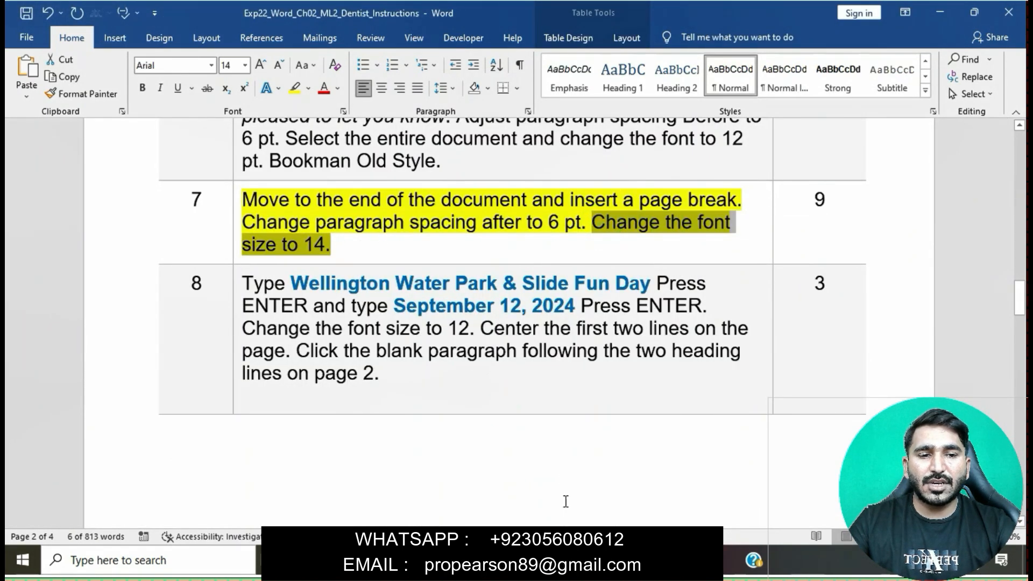
# - Switch to the letter and set the font size to 14 for the blank paragraph on page 2
pyautogui.moveTo(584, 561)
pyautogui.click(629, 505)
pyautogui.click(242, 66)
pyautogui.click(221, 155)
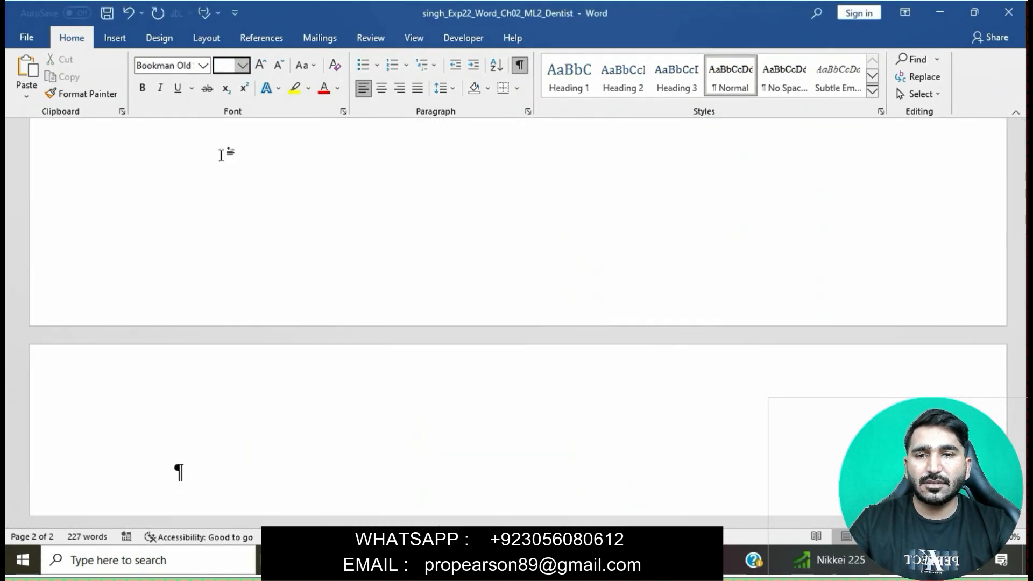